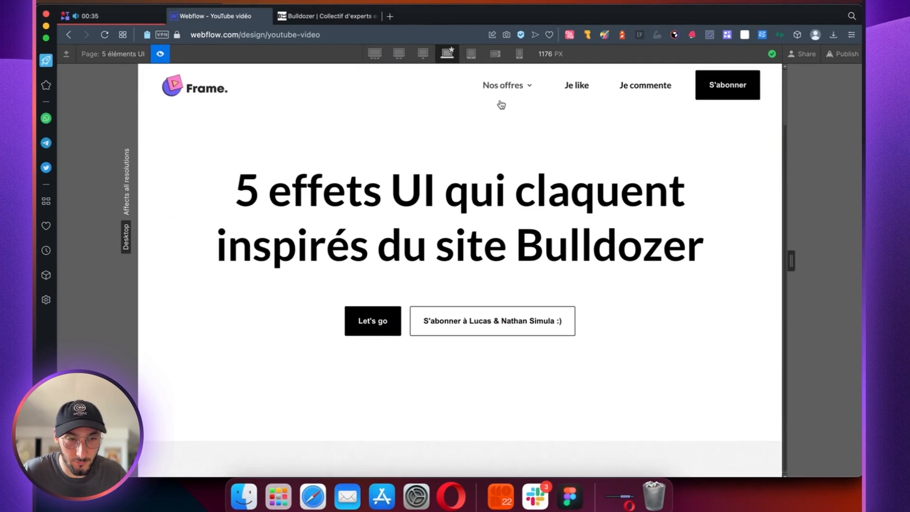
Leave preview mode and open the Test navbar page for editing
left_click(160, 53)
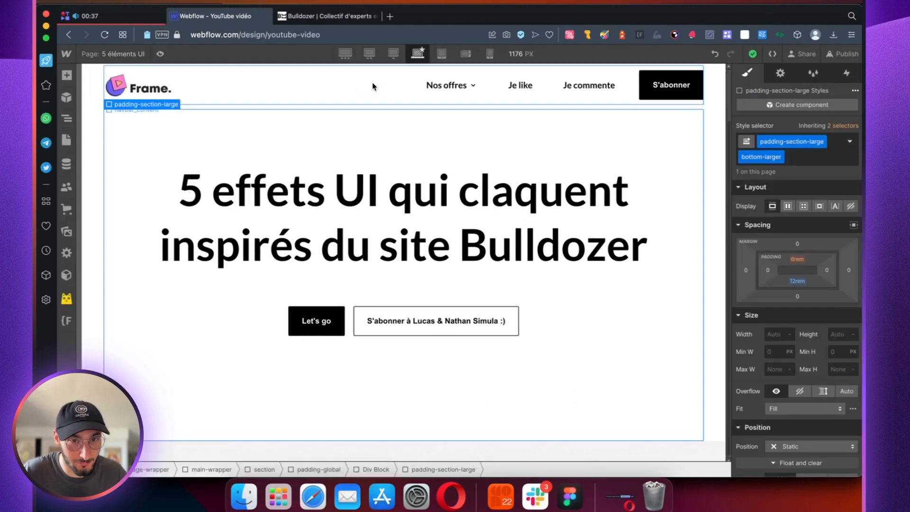
left_click(68, 140)
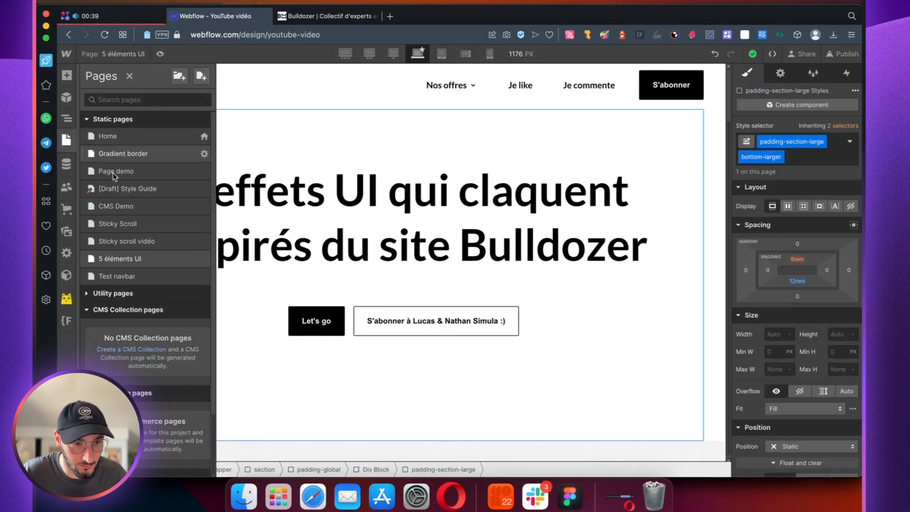
left_click(124, 275)
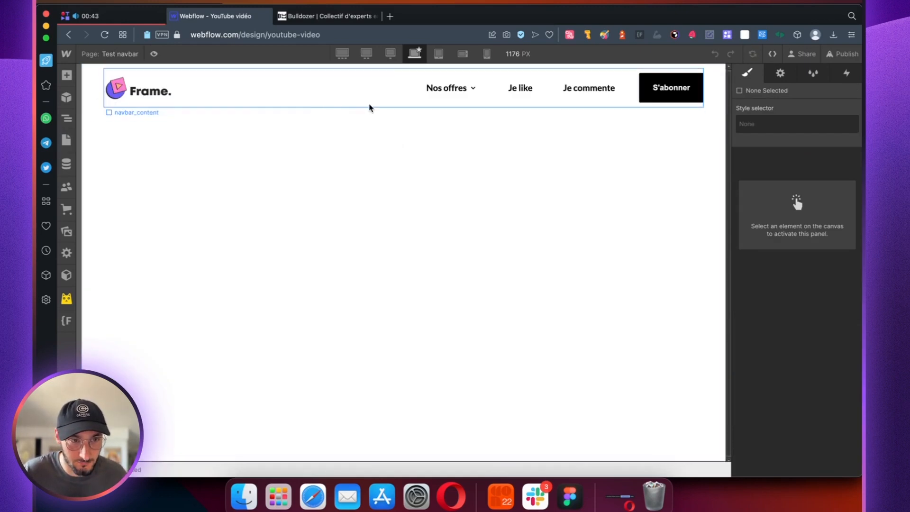
Show the page's element tree and collapse section_navbar in it
left_click(89, 94)
left_click(66, 118)
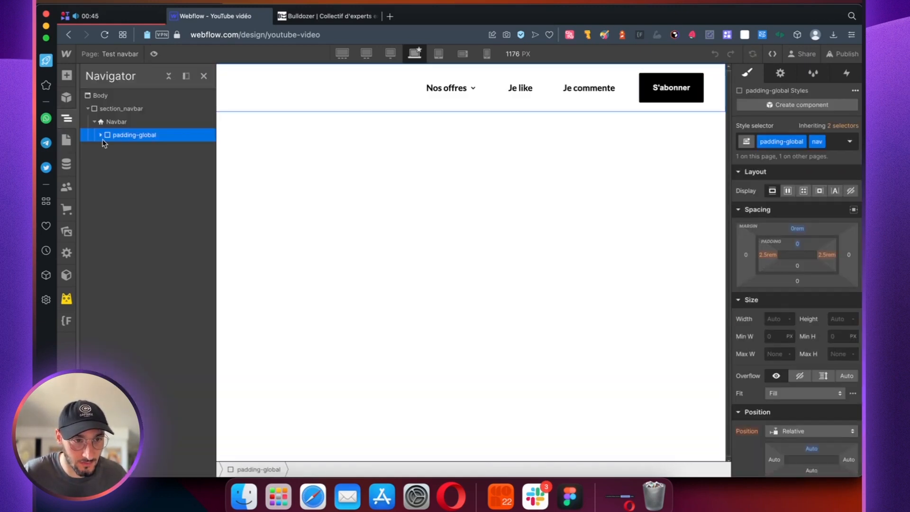
left_click(94, 122)
left_click(115, 111)
left_click(87, 109)
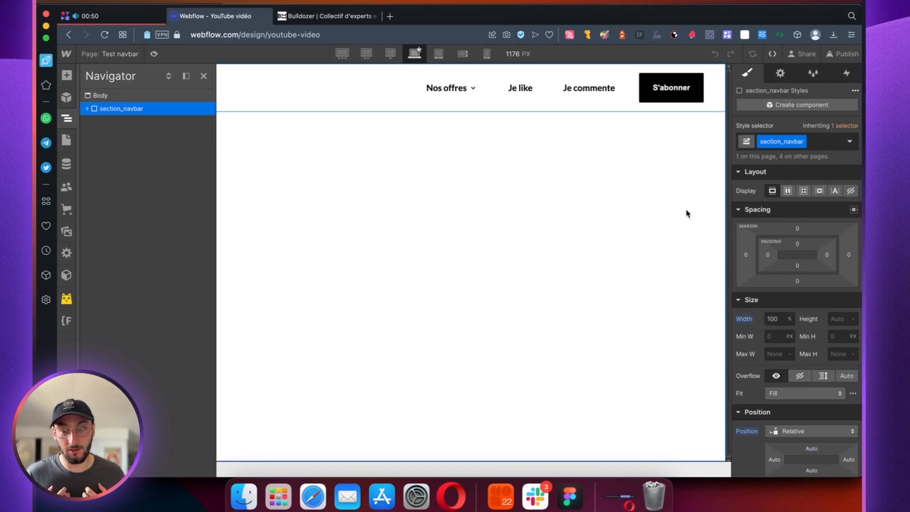
Add a div block to the page body and place it above section_navbar
left_click(99, 96)
key("a")
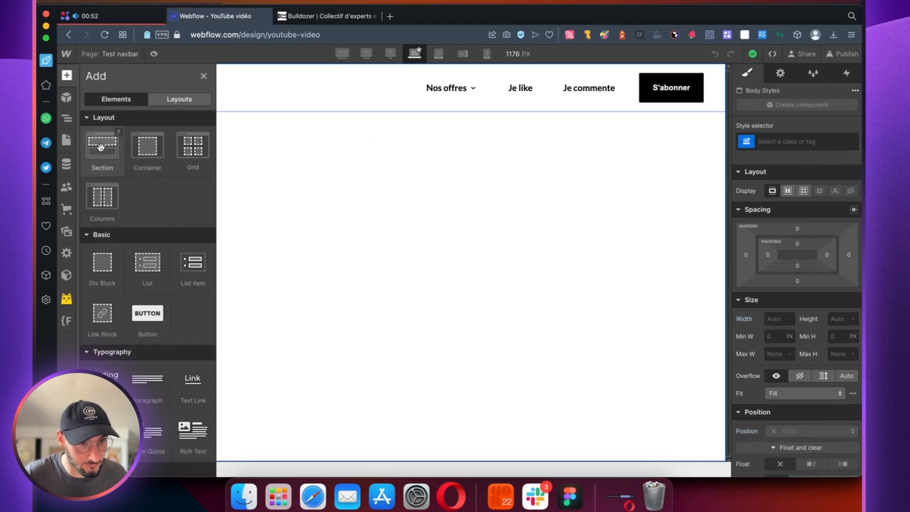
left_click(102, 263)
left_click(67, 118)
mouse_move(96, 117)
left_mouse_down()
mouse_move(101, 124)
mouse_move(105, 110)
left_mouse_up()
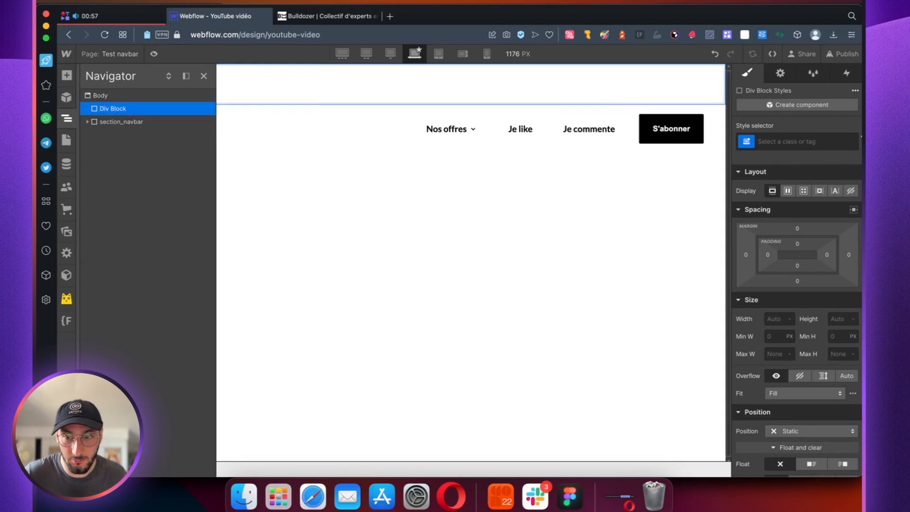
Give the new div block the class navbar-dynamic
left_click(808, 141)
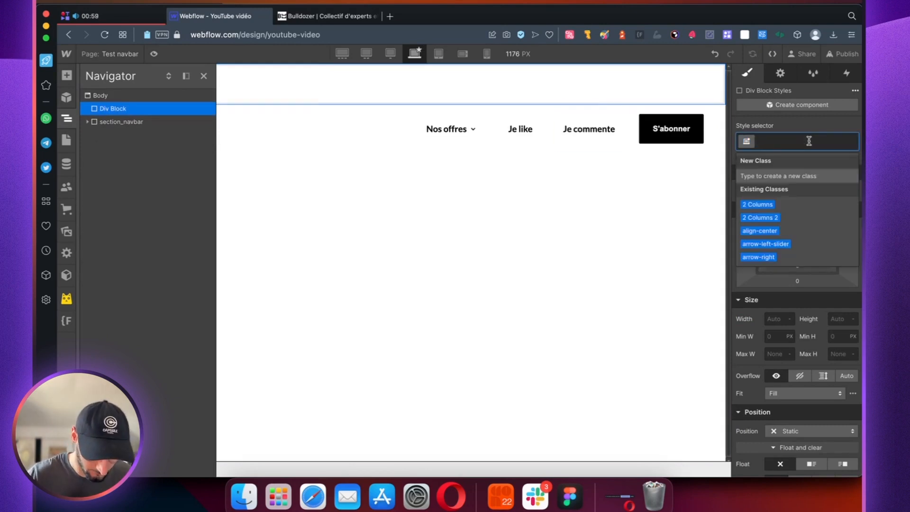
type("navbar-dynamic")
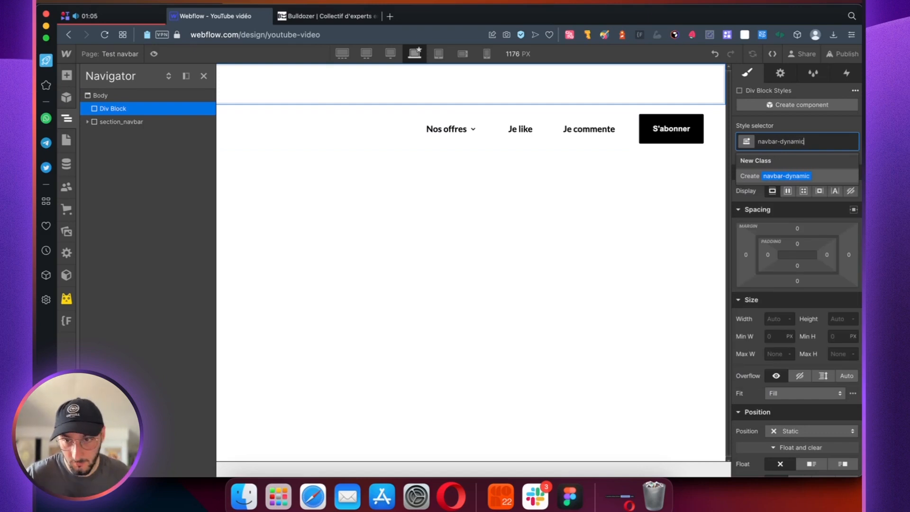
key("Return")
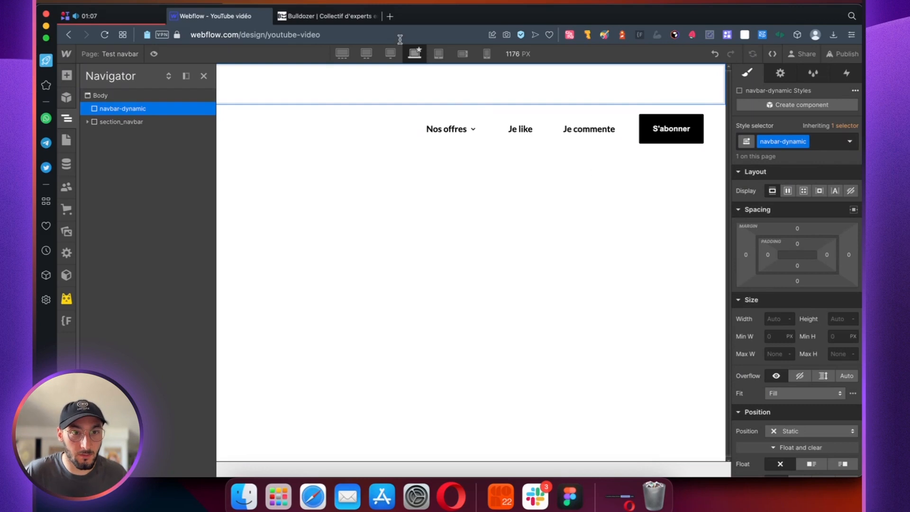
Examine the header with the expanded Nos collectifs menu on the Bulldozer Collective site, and return to Webflow
left_click(346, 19)
left_click(537, 71)
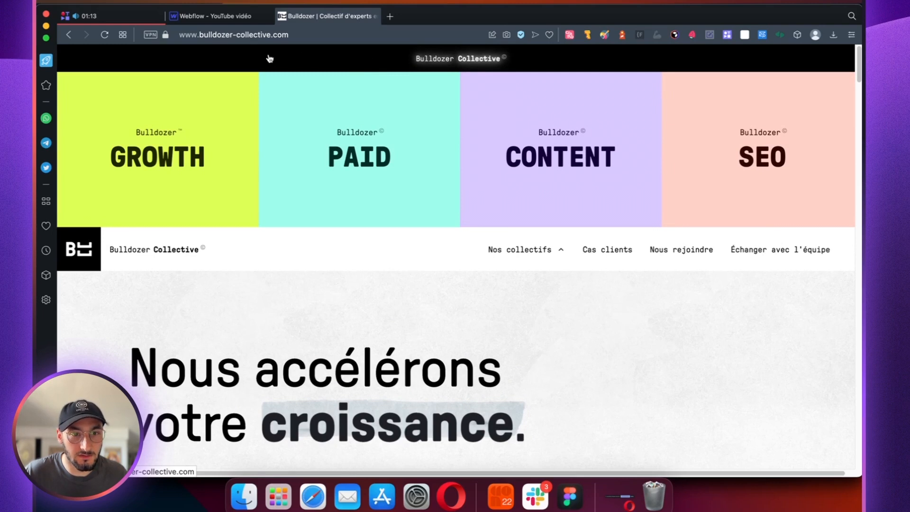
left_click(215, 16)
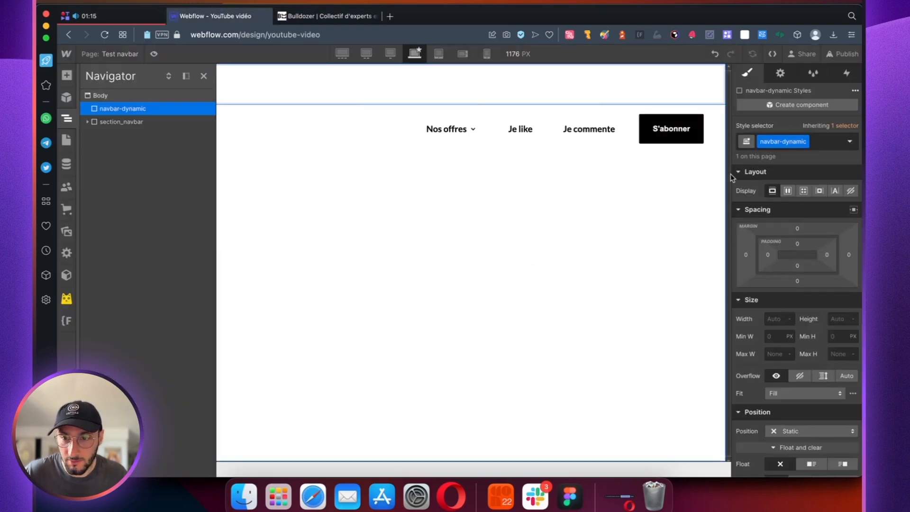
Set navbar-dynamic to a vertical flex layout and add a div block inside it
left_click(823, 213)
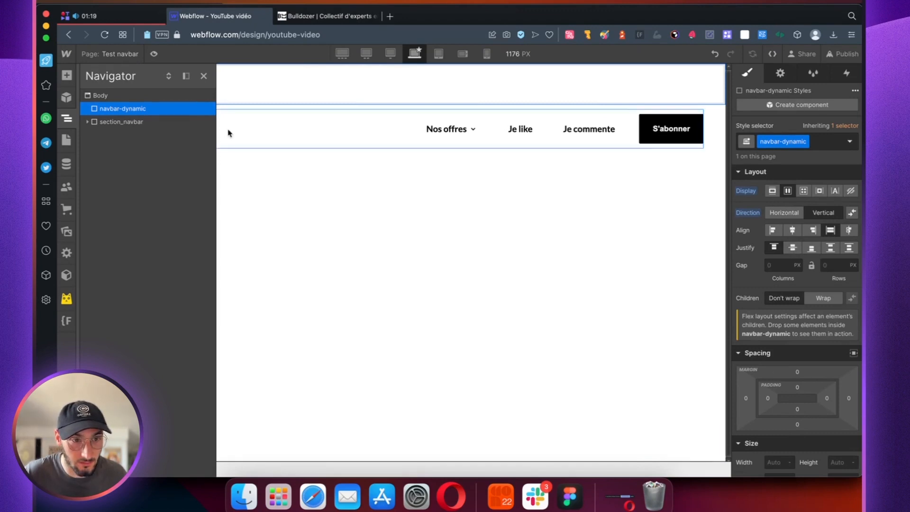
key("a")
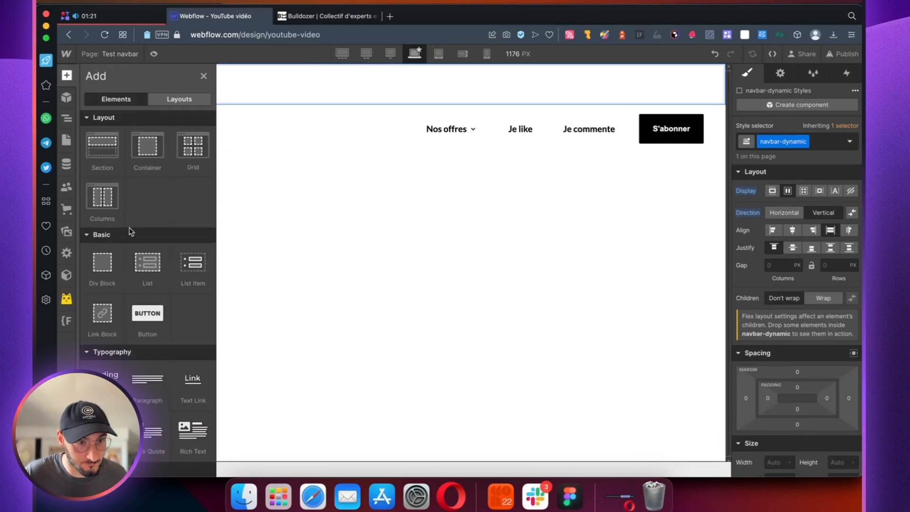
scroll(134, 208, "down", 1)
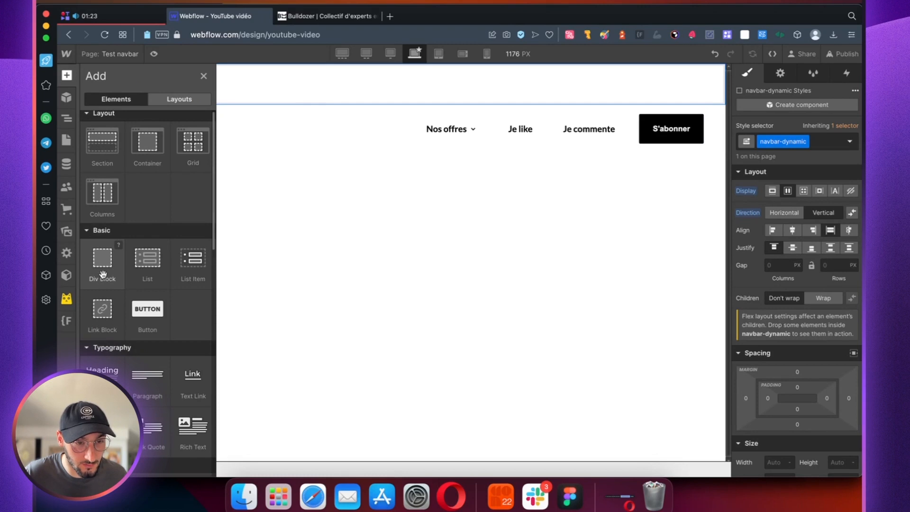
left_click_drag(100, 265, 166, 160)
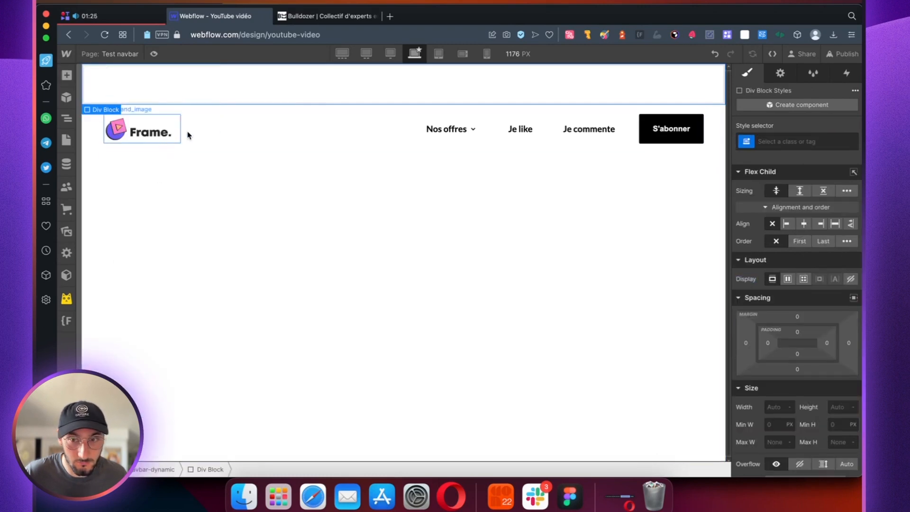
Give the div block inside navbar-dynamic the class row-01
left_click(784, 142)
type("row")
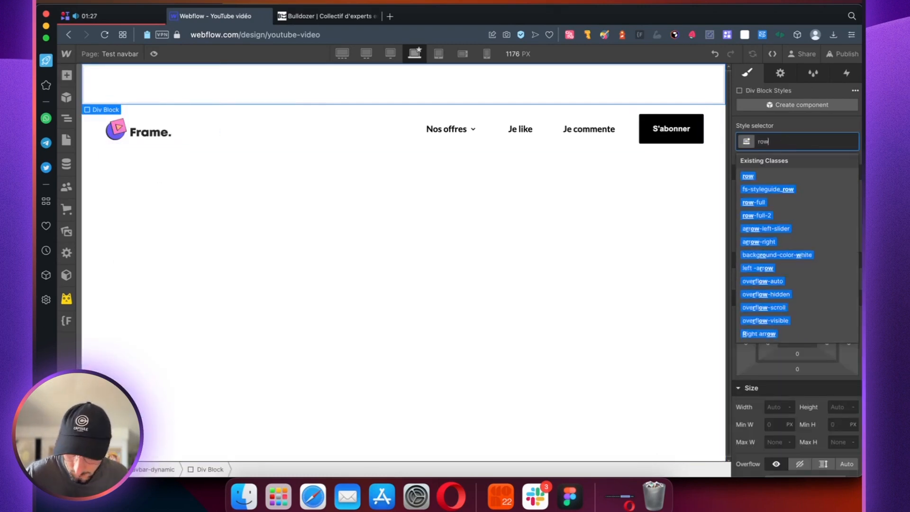
type("-01")
key("Return")
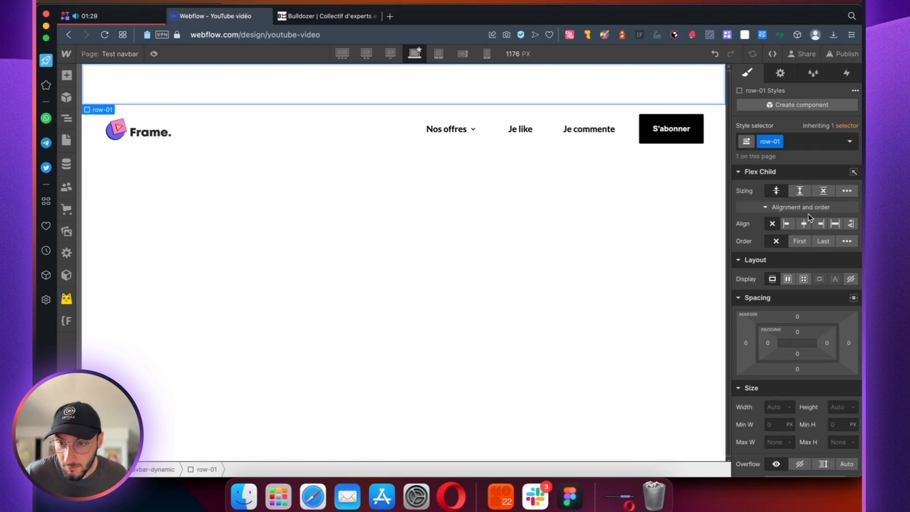
Stretch row-01 within its parent and give it a horizontal flex layout with centred content
left_click(832, 226)
left_click(788, 280)
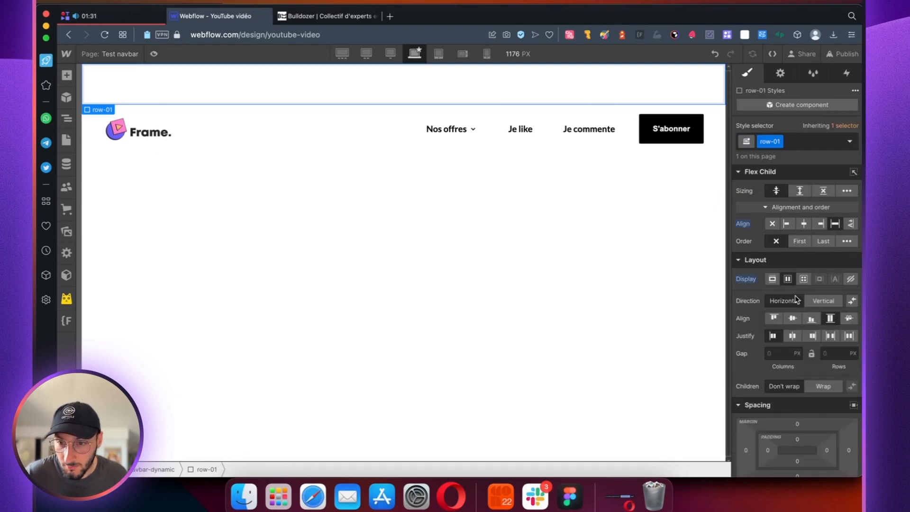
left_click(792, 319)
Set the background colour of row-01 to black
scroll(789, 341, "down", 10)
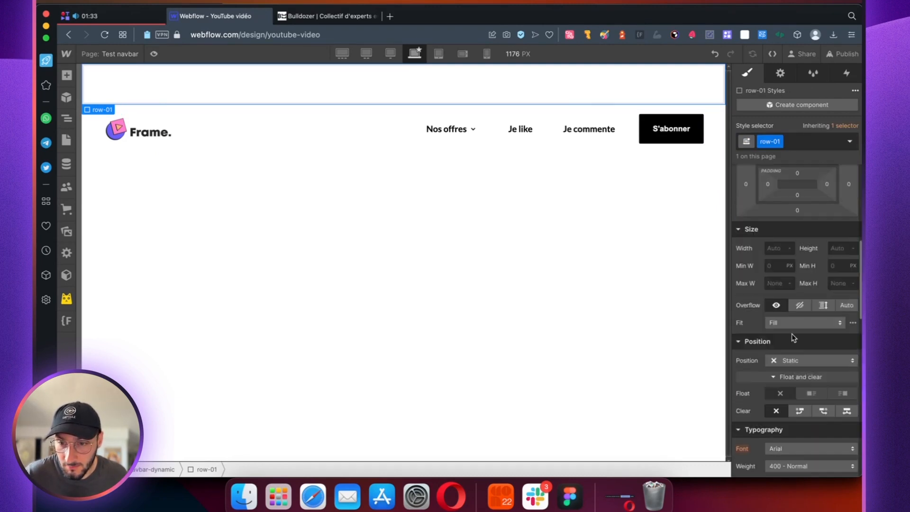
scroll(783, 290, "down", 5)
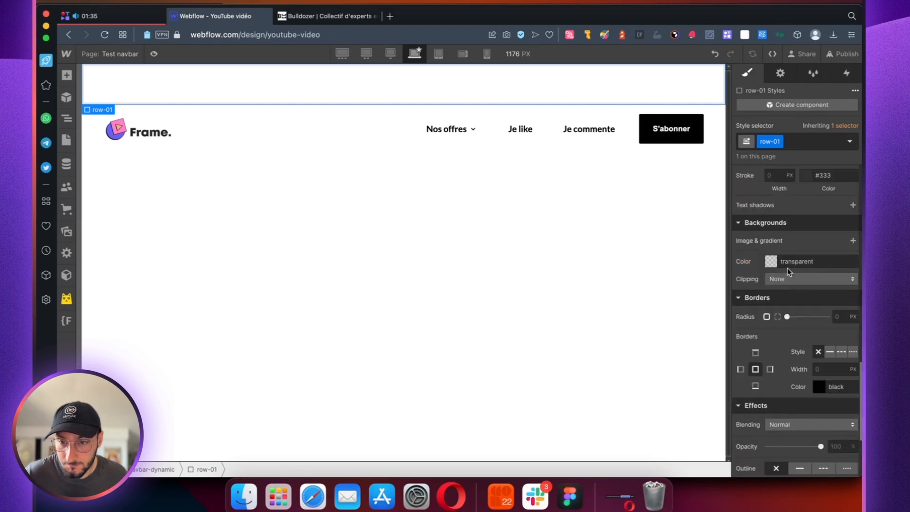
left_click(770, 262)
left_click_drag(772, 309, 575, 481)
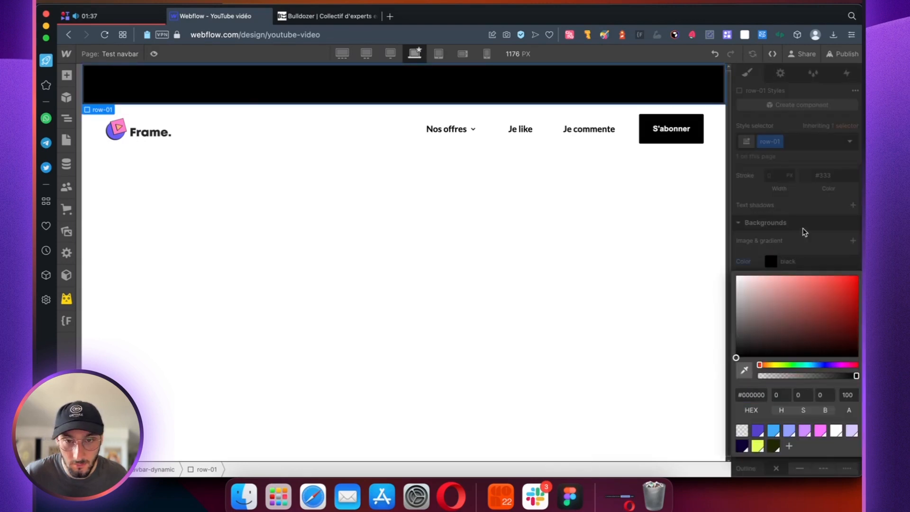
left_click(804, 232)
Add a text block inside row-01 and give it the classes text-size-medium and text-color-white
key("a")
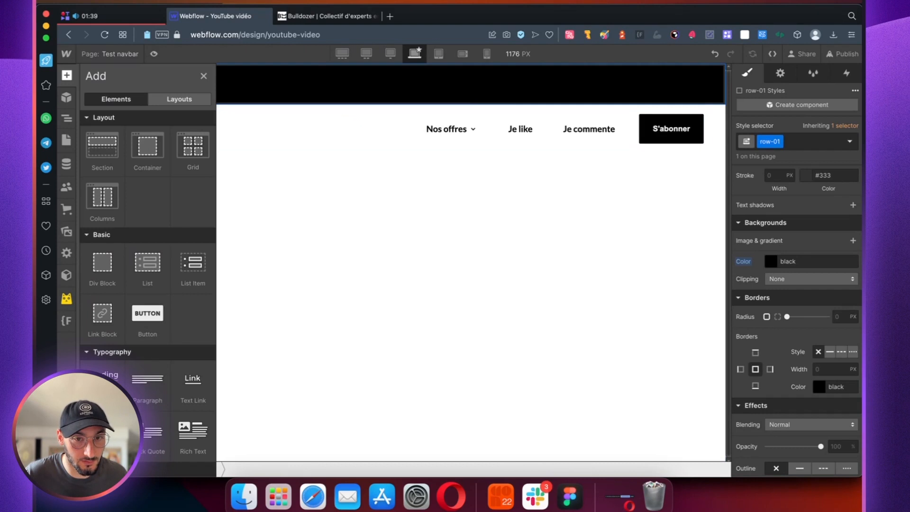
left_click(103, 434)
left_click(793, 147)
type("text-size")
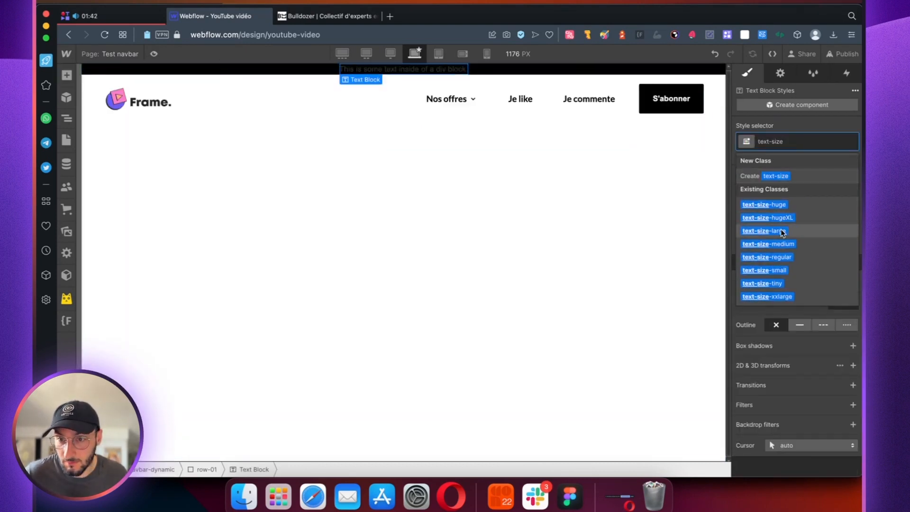
left_click(781, 243)
left_click(824, 145)
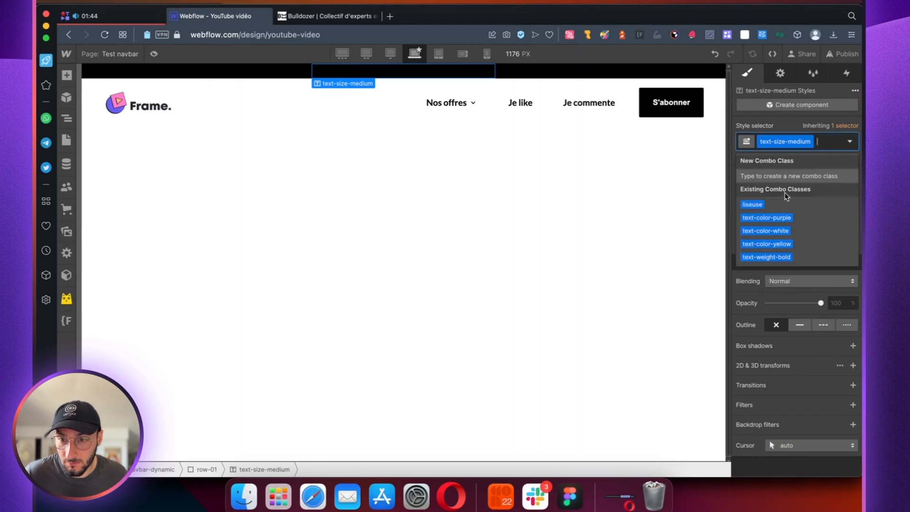
left_click(774, 231)
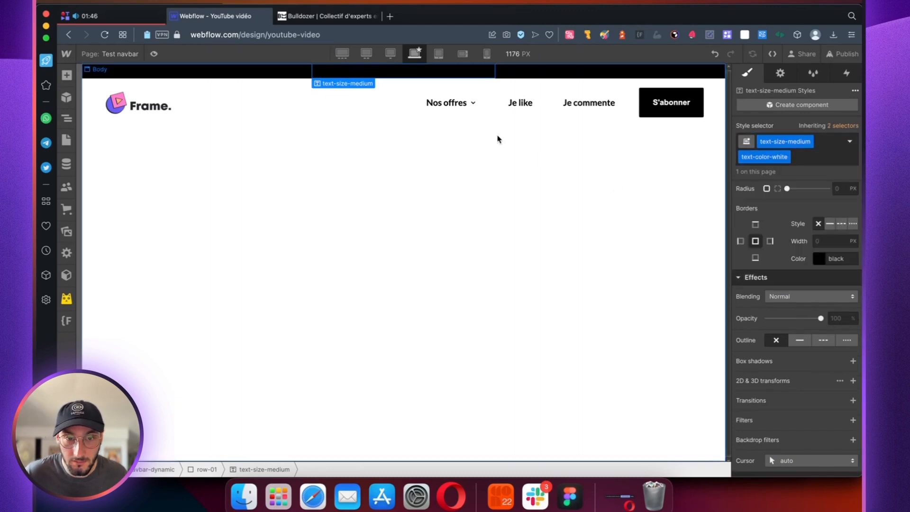
Set the text block's font colour to white (#ffffff)
scroll(804, 218, "up", 3)
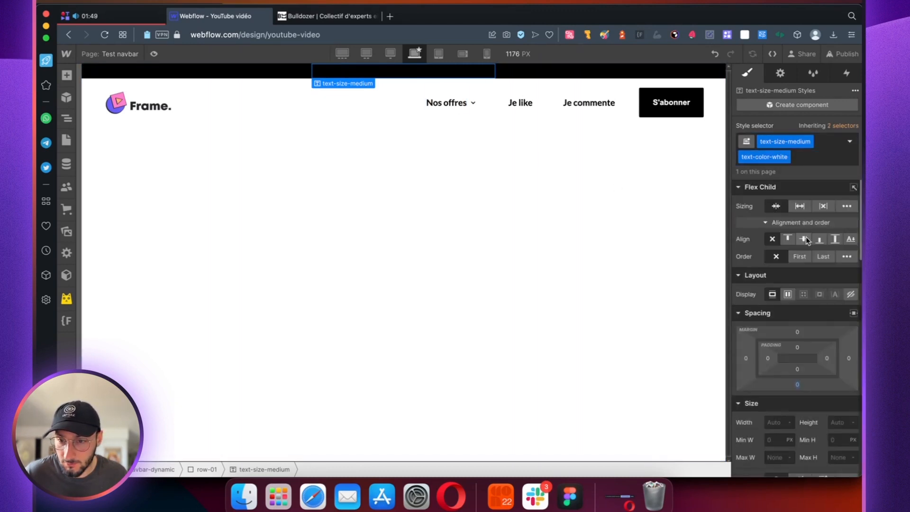
scroll(812, 255, "down", 10)
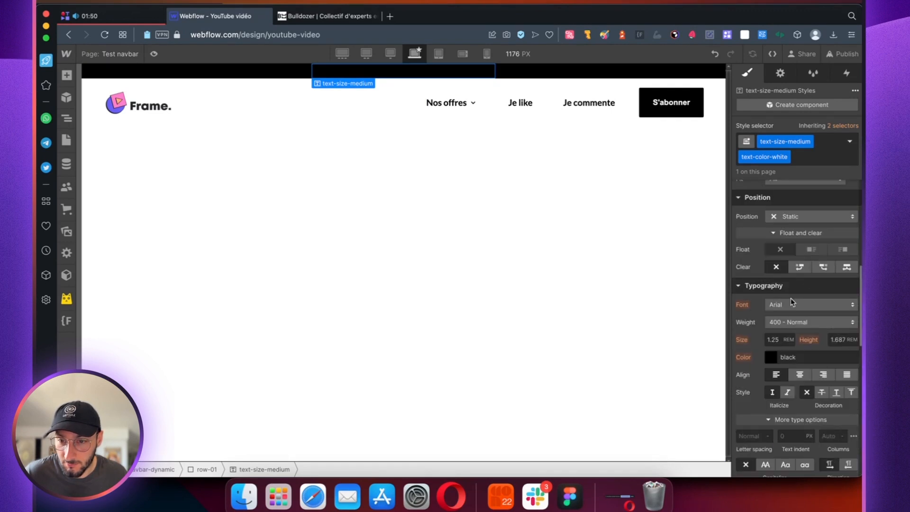
left_click(770, 357)
left_click_drag(800, 198, 715, 116)
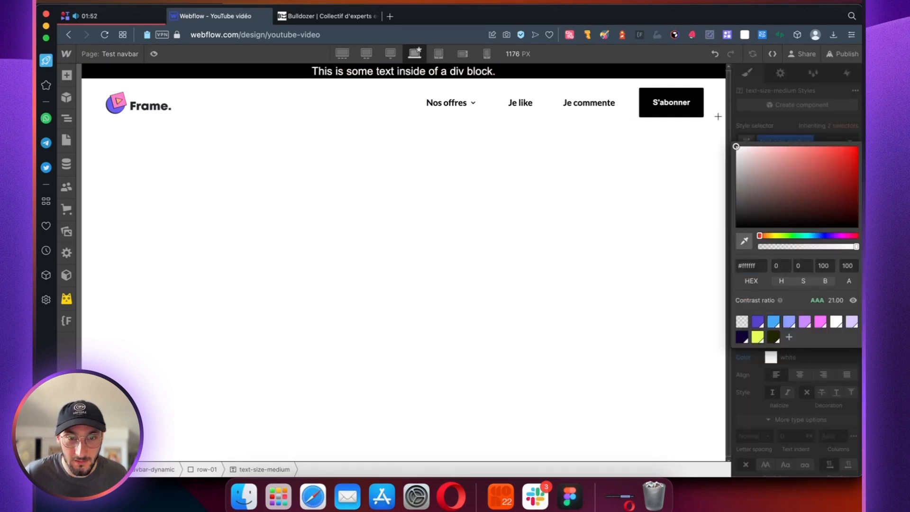
Replace the placeholder text in the black row with "Frame-Ux"
double_click(409, 72)
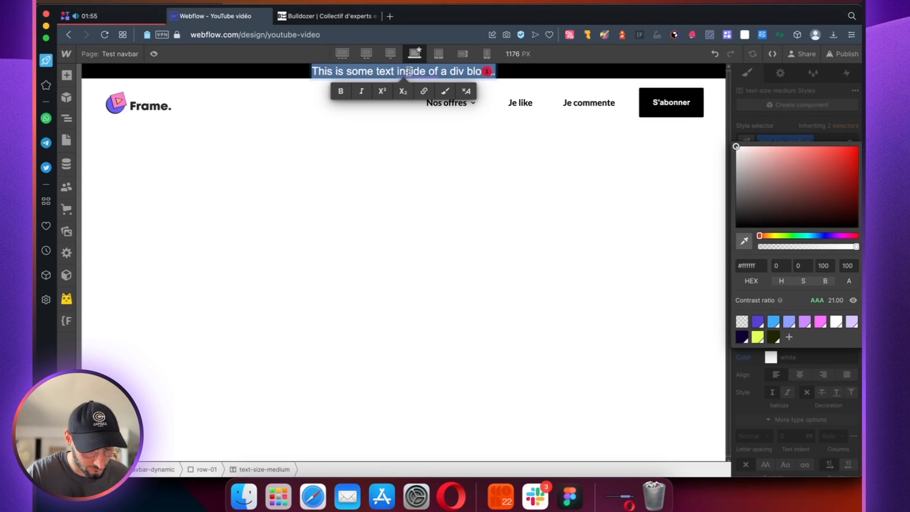
type("Frm")
key("BackSpace")
type("ale")
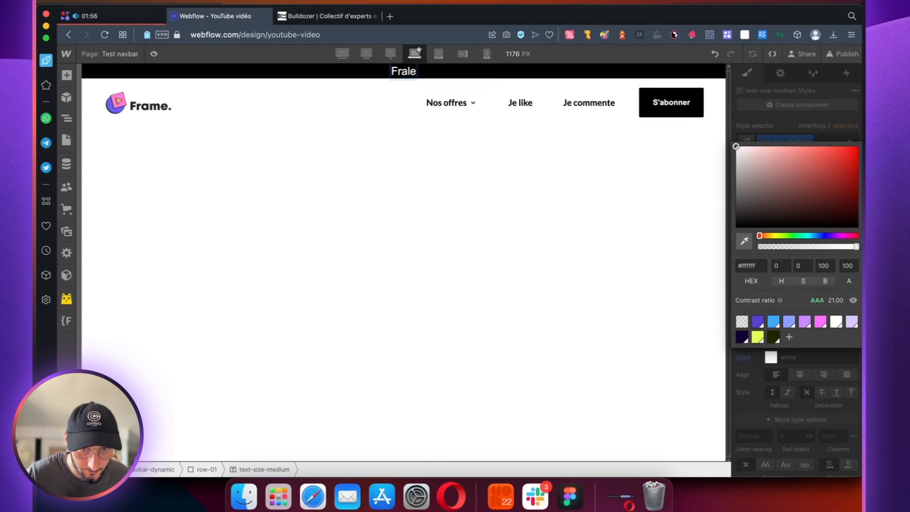
key("BackSpace")
key("BackSpace")
type("me-")
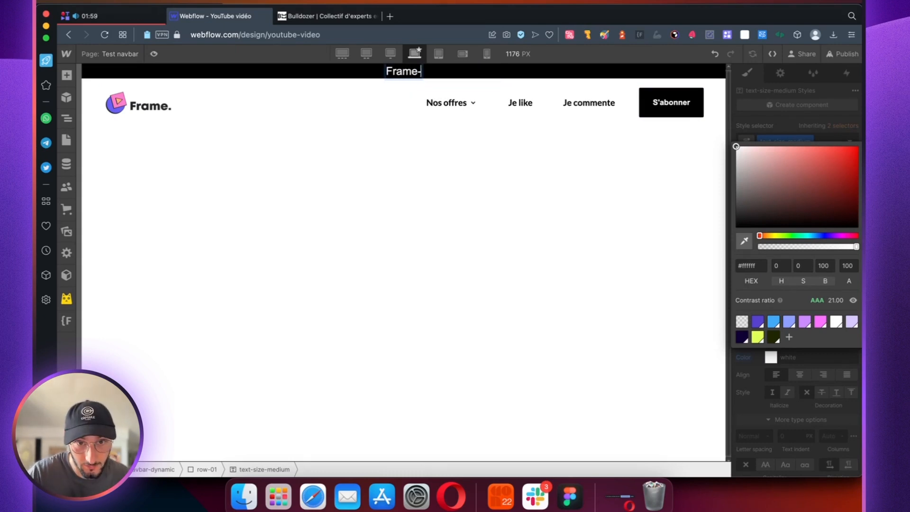
type("Ux")
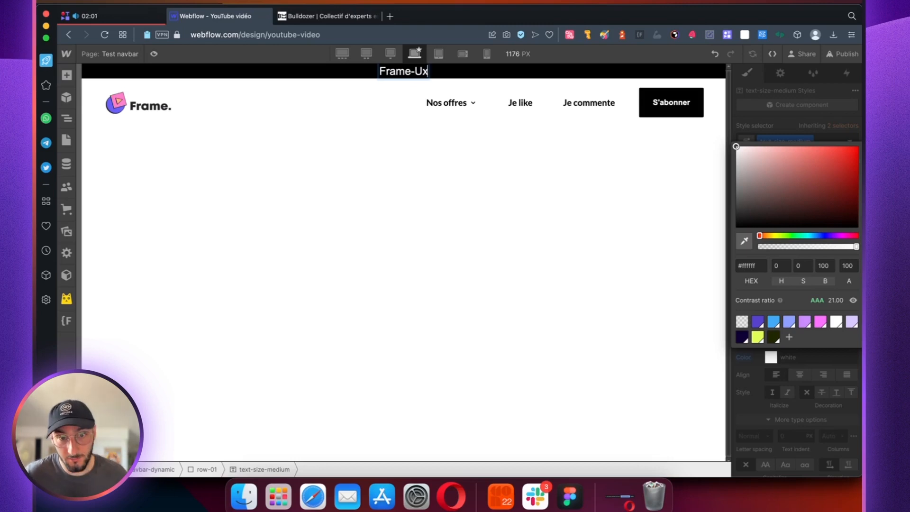
left_click(771, 124)
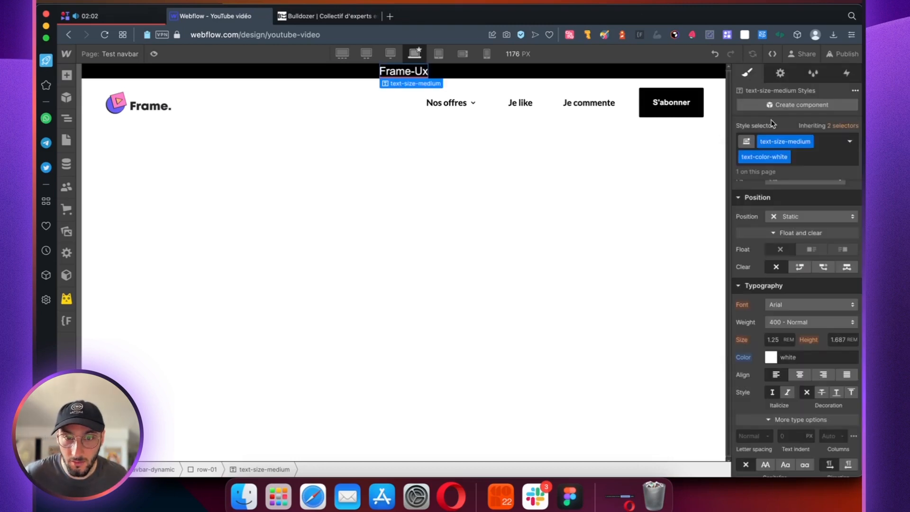
Set the top and bottom padding of row-01 to 1rem
left_click(501, 78)
scroll(791, 440, "up", 5)
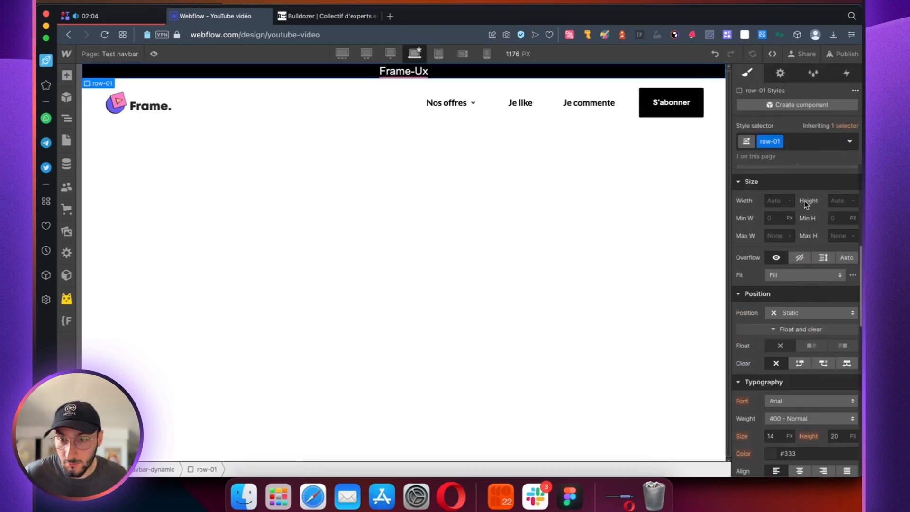
left_click(797, 440)
type("2rem")
key("Return")
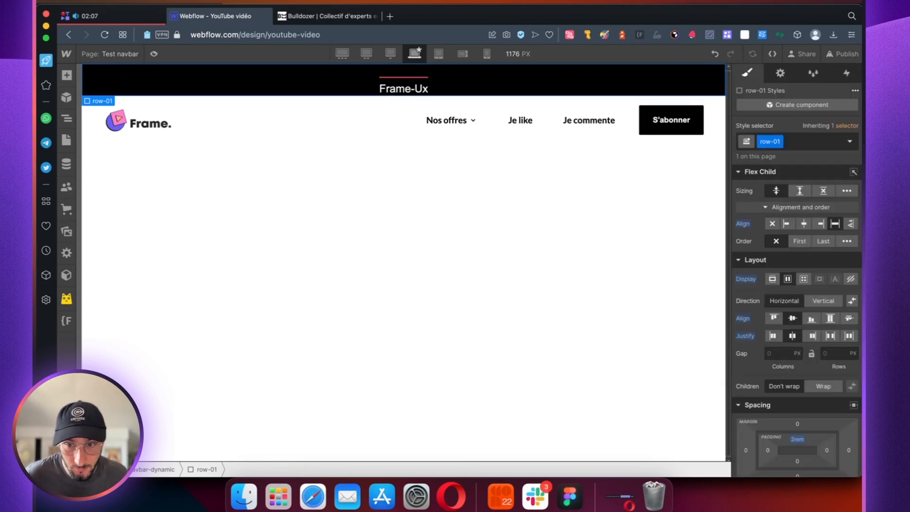
left_click(797, 440)
type("1")
key("Return")
left_click(797, 461)
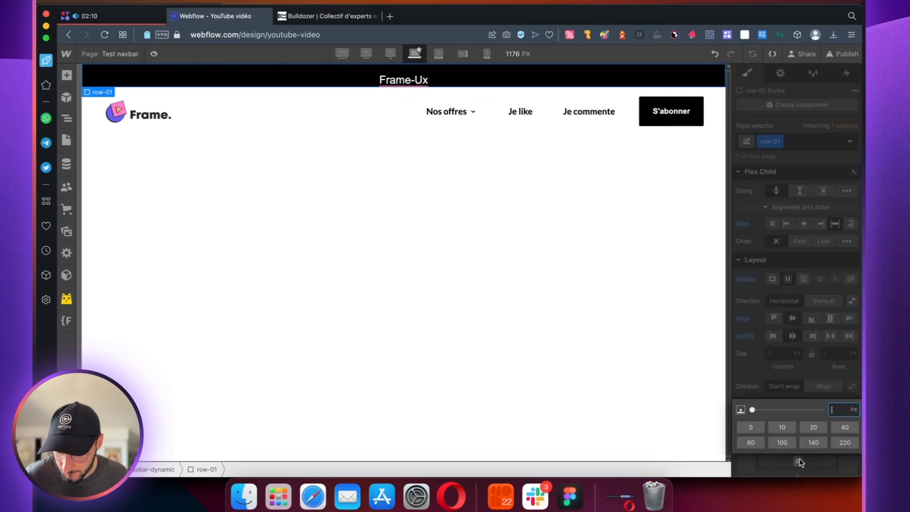
key("Escape")
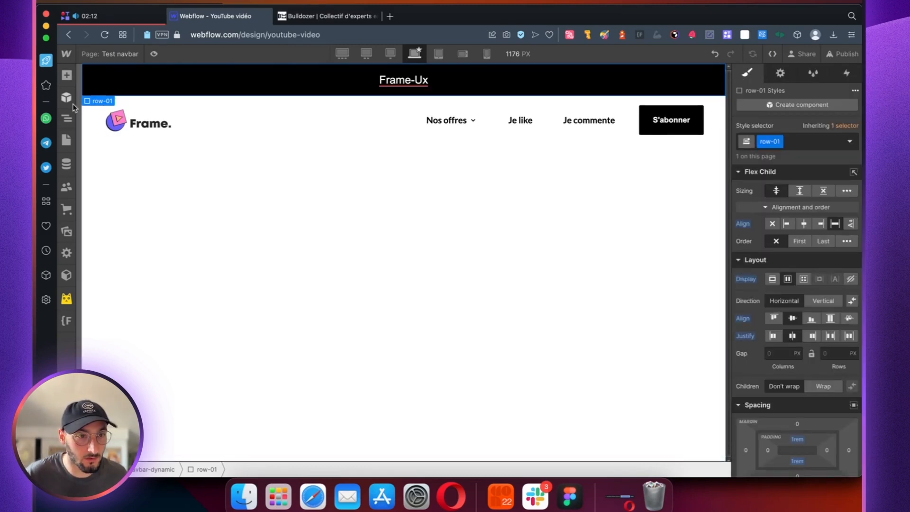
Add a div block inside navbar-dynamic below row-01 and give it the class row-2
left_click(70, 119)
left_click(95, 122)
left_click(123, 109)
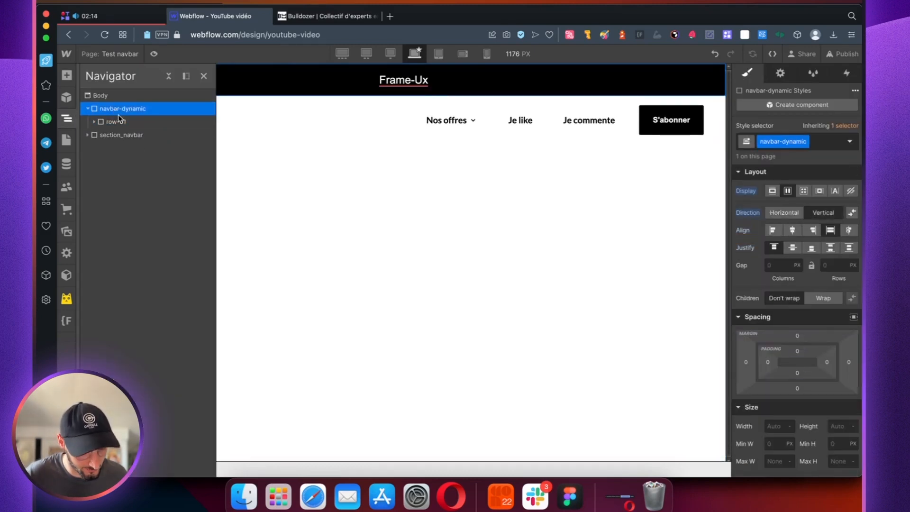
key("a")
left_click(101, 265)
left_click(815, 142)
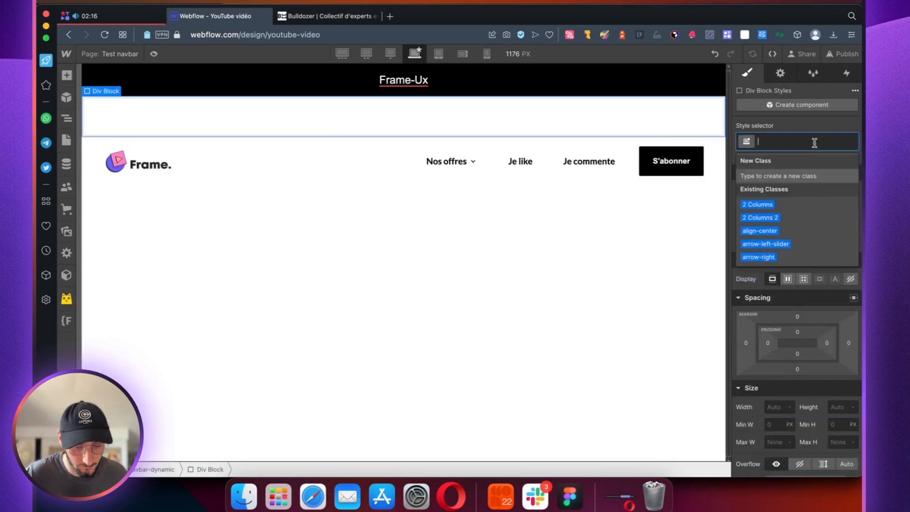
type("row-2")
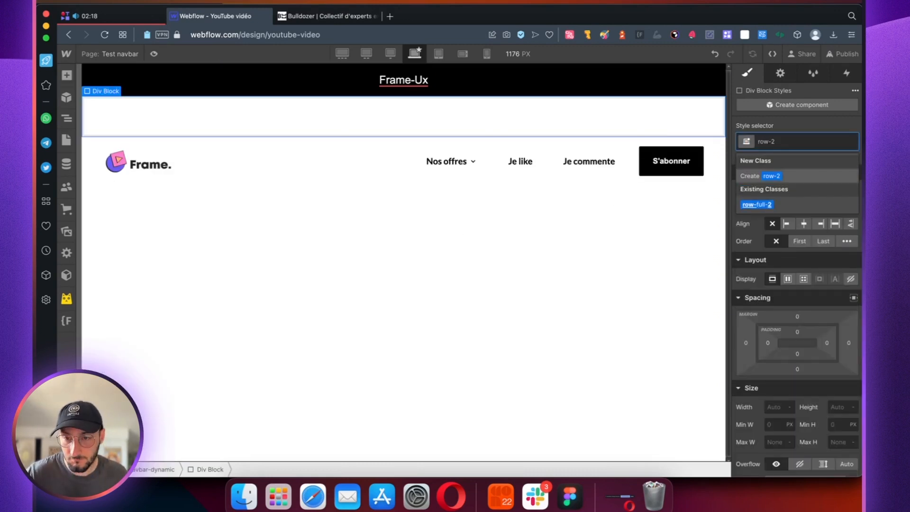
key("Return")
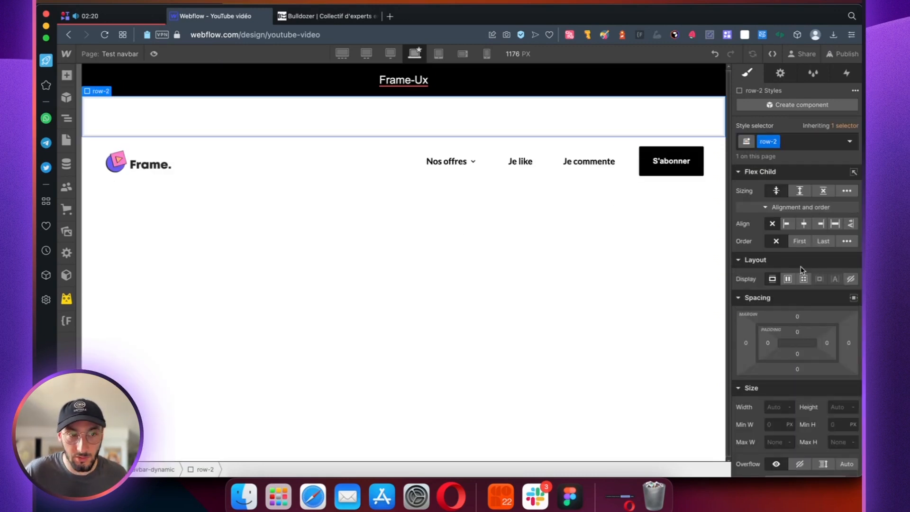
Set row-2's display to flex and its own flex-child alignment to stretch
left_click(787, 280)
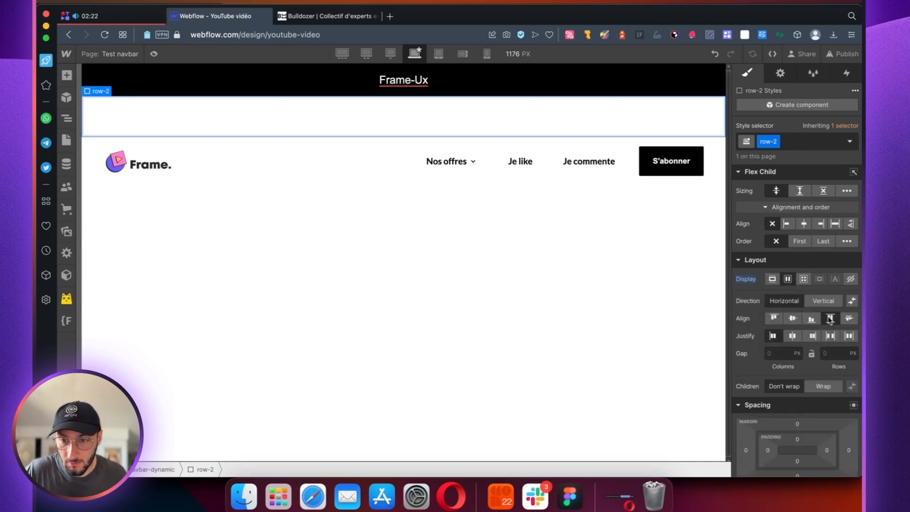
left_click(834, 225)
scroll(815, 349, "down", 1)
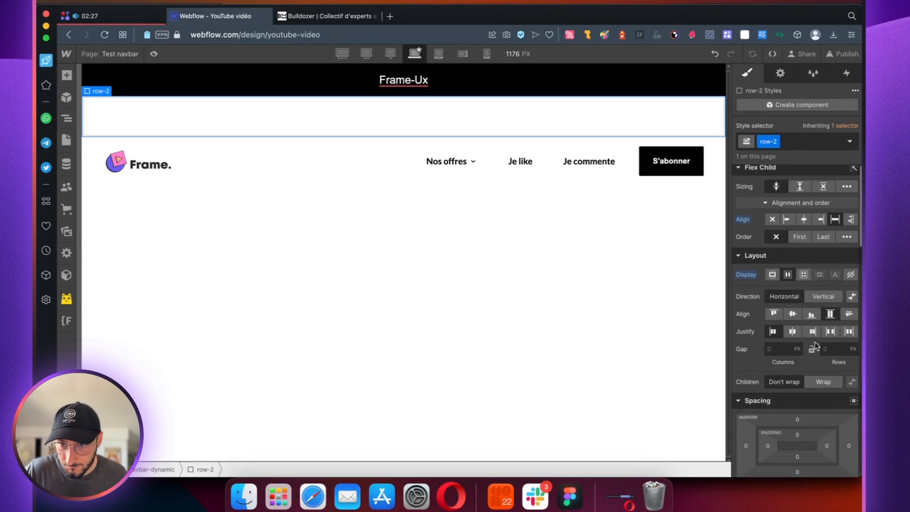
Lay out row-2 as a grid with two columns, a single row and a column gap of 0 px
left_click(804, 270)
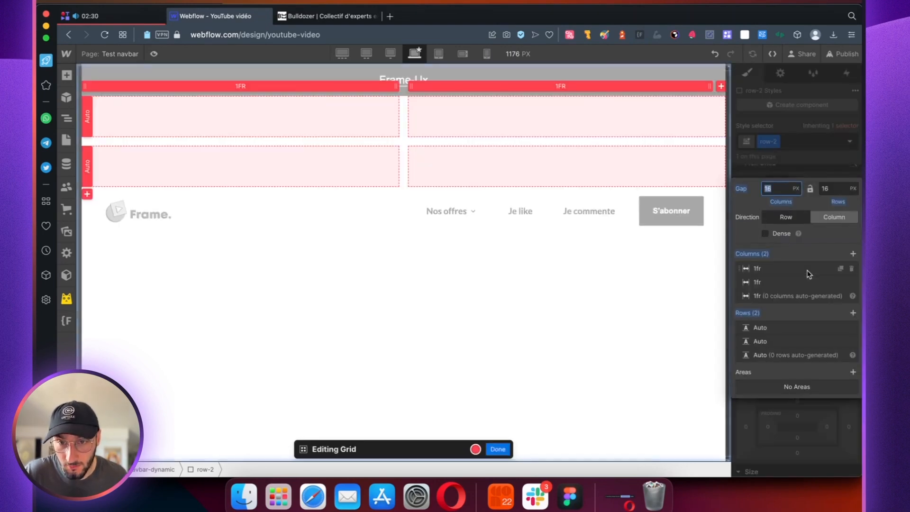
left_click(850, 342)
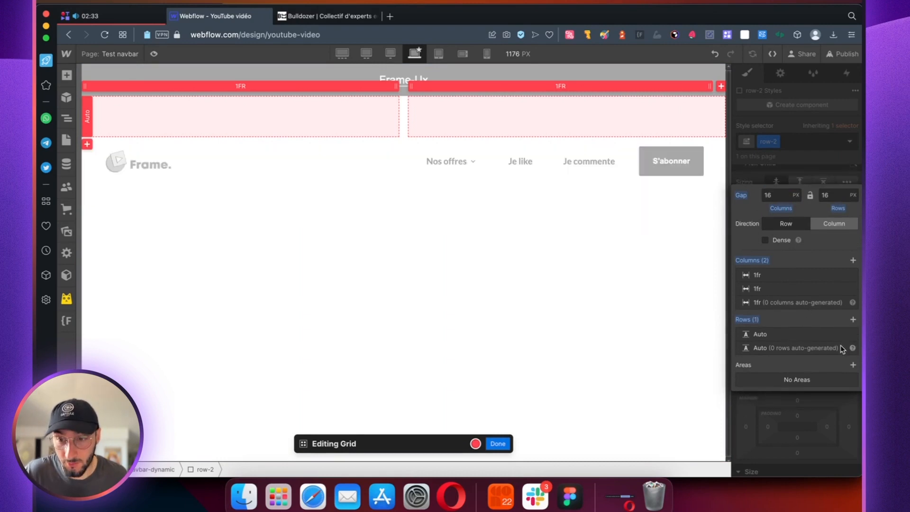
left_click(774, 192)
type("0")
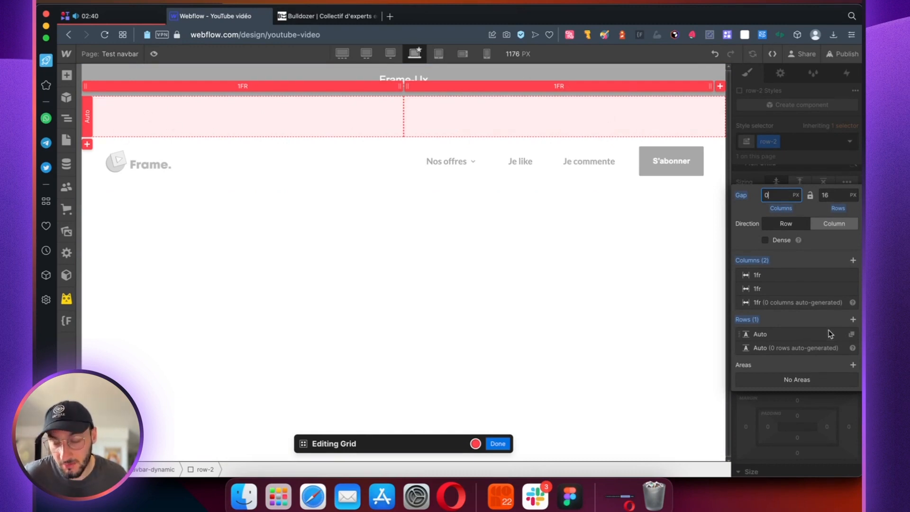
left_click(821, 404)
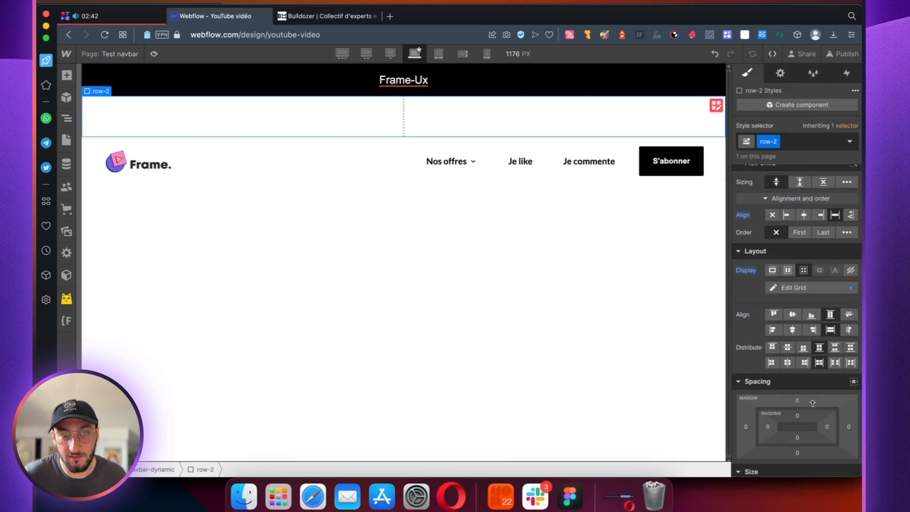
Add a link block inside row-2 and give it the class offer-01
left_click(66, 118)
key("a")
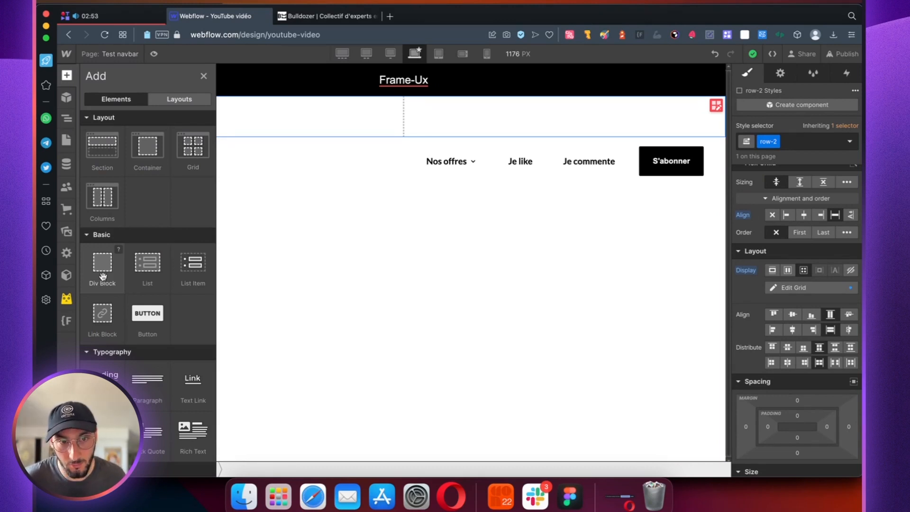
left_click(101, 314)
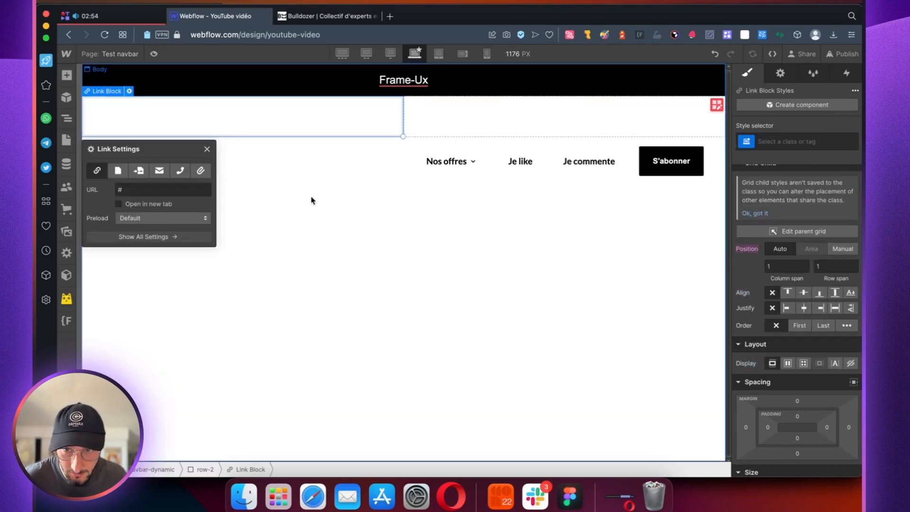
left_click(766, 142)
type("offer")
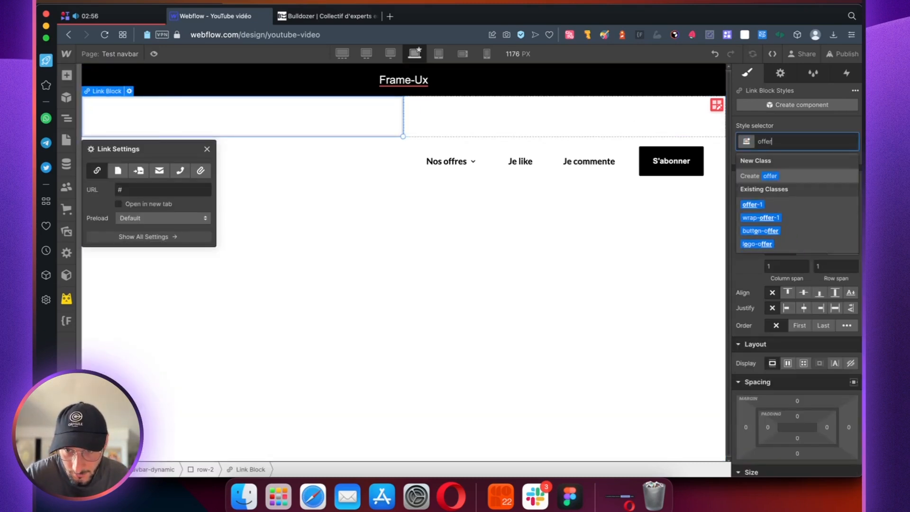
type("-0")
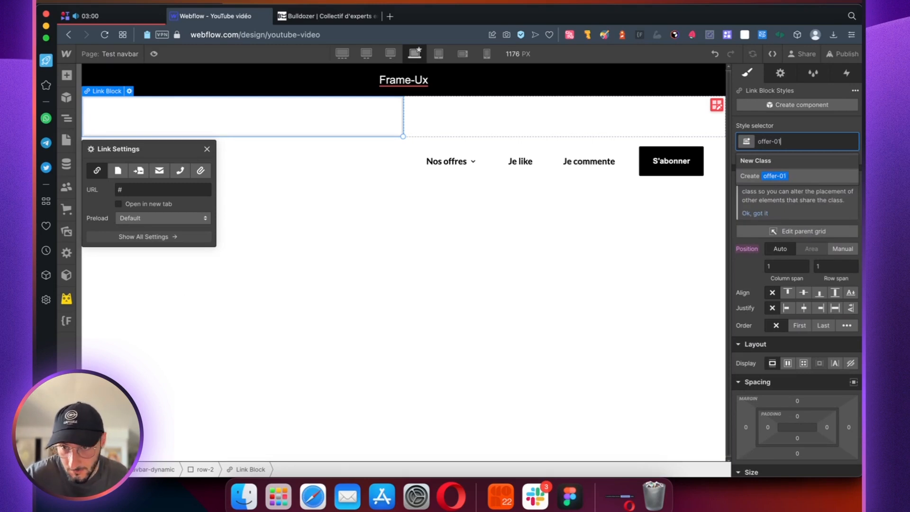
type("1")
key("Return")
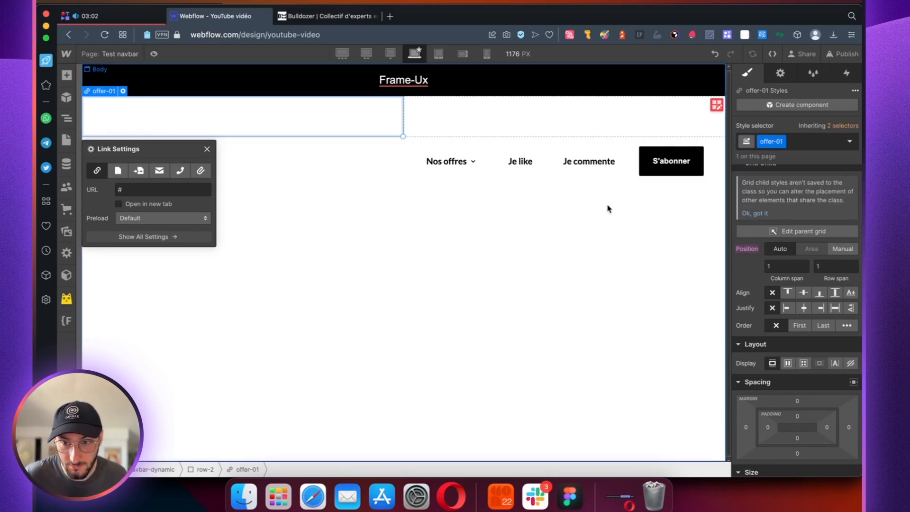
Make offer-01 a vertical flex container with its content centred in both directions
left_click(788, 364)
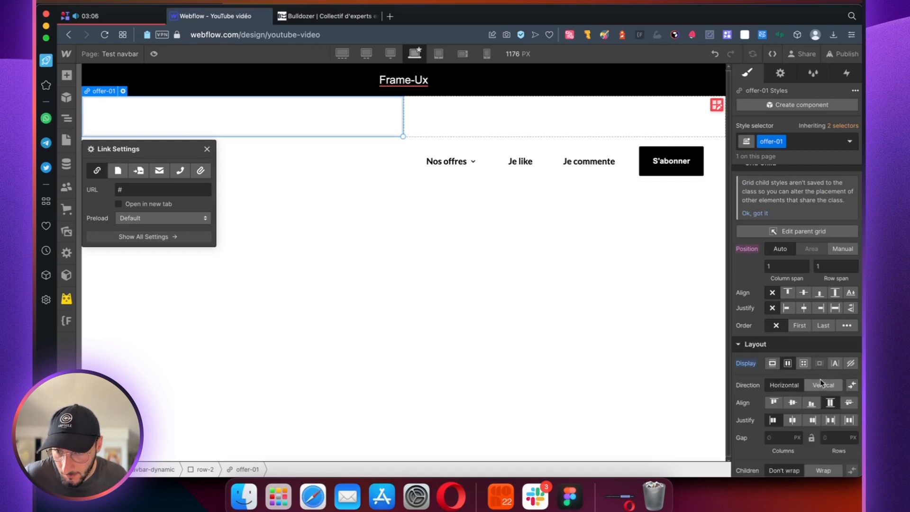
left_click(792, 402)
left_click(792, 419)
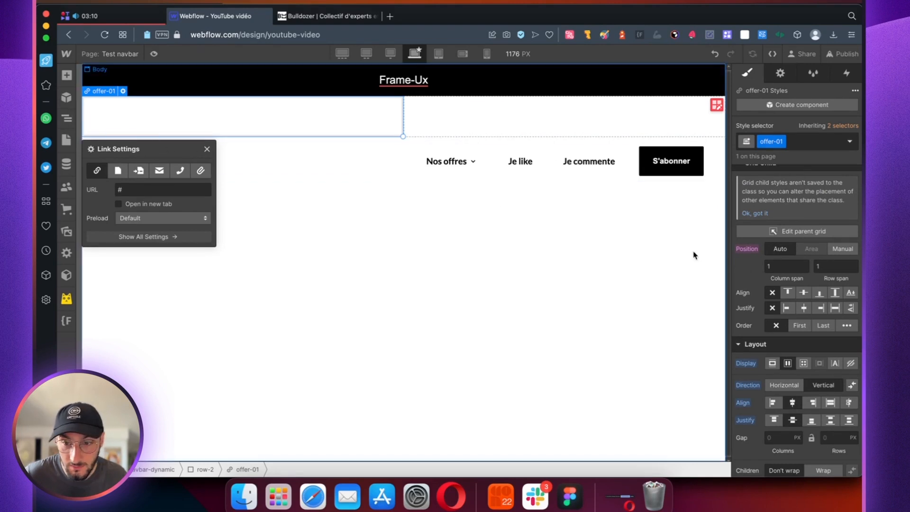
Check the dropdown colours on the Bulldozer Collective site and set offer-01's background to the Bulldozer-violet swatch
scroll(831, 295, "down", 5)
scroll(831, 294, "down", 10)
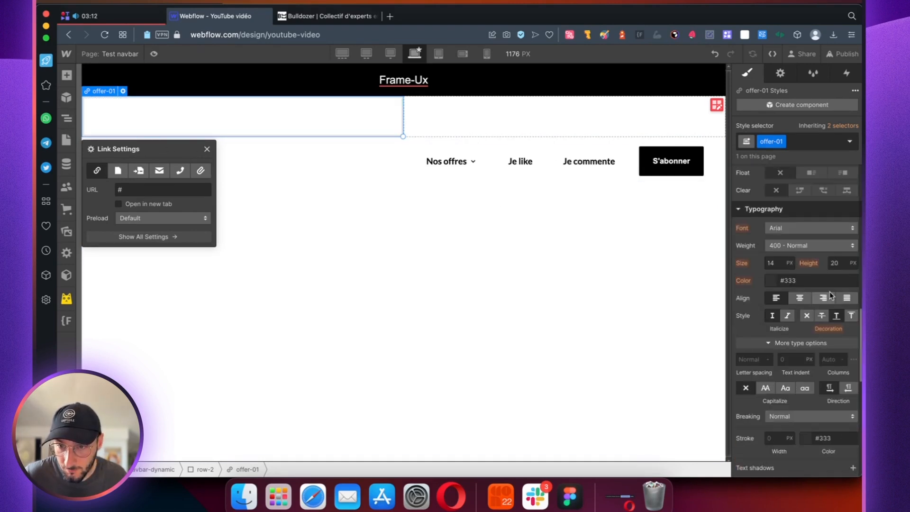
scroll(766, 288, "down", 2)
left_click(326, 15)
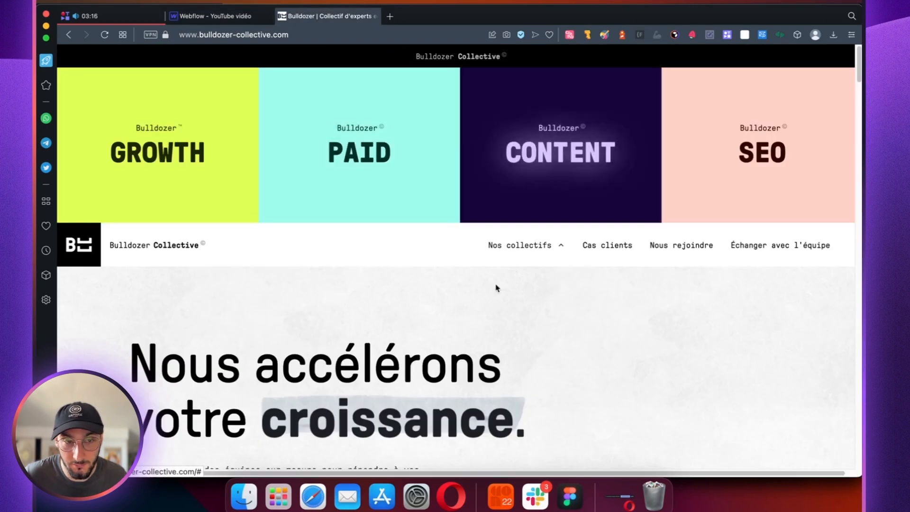
left_click(211, 16)
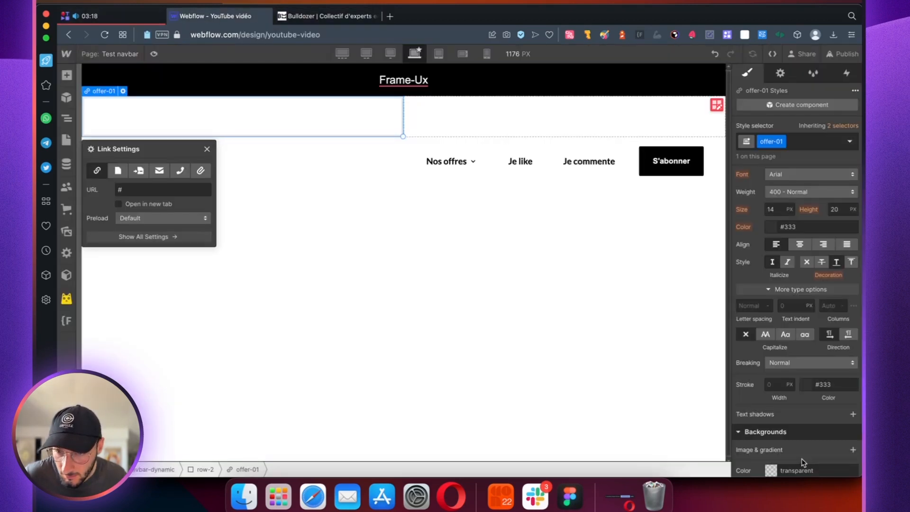
left_click(770, 435)
left_click(846, 411)
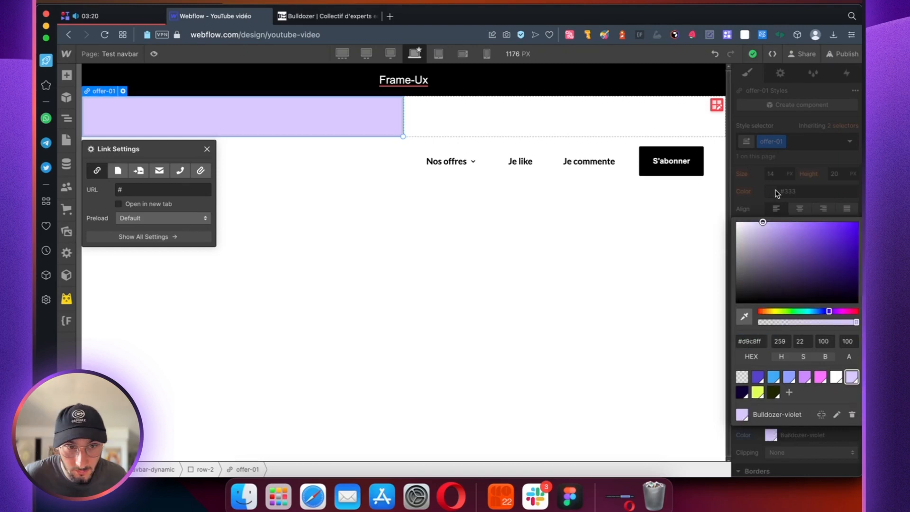
Add a text block inside offer-01 and compare with the offer labels on the Bulldozer Collective site
key("a")
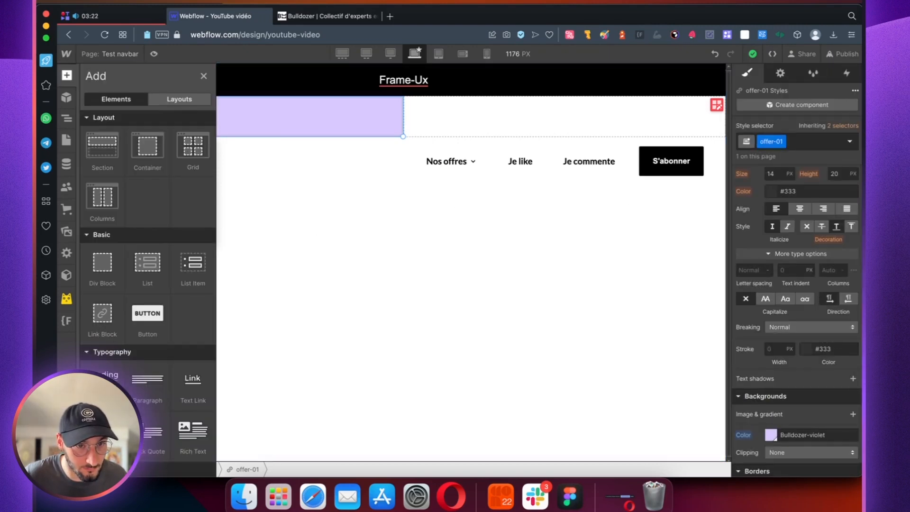
left_click(102, 431)
left_click(336, 20)
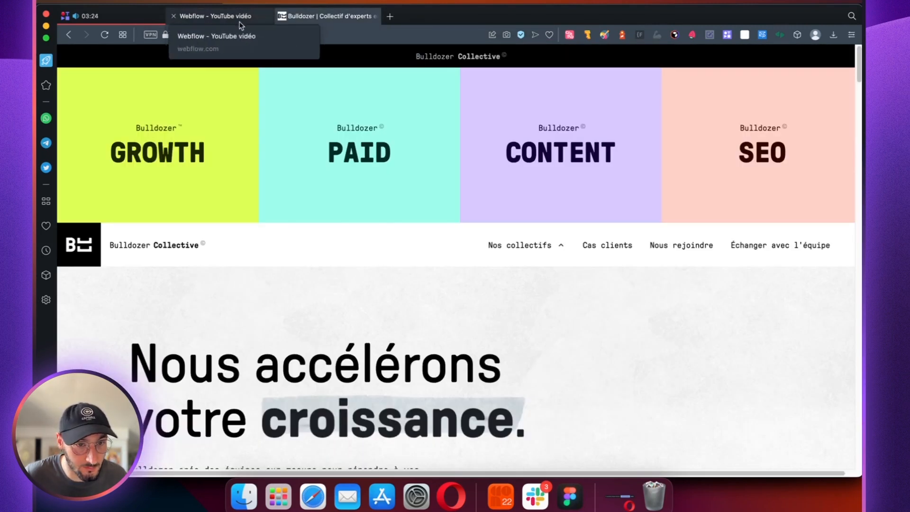
left_click(250, 20)
Try the text-size-small class on the new text block and remove it again
left_click(801, 142)
type("text-size")
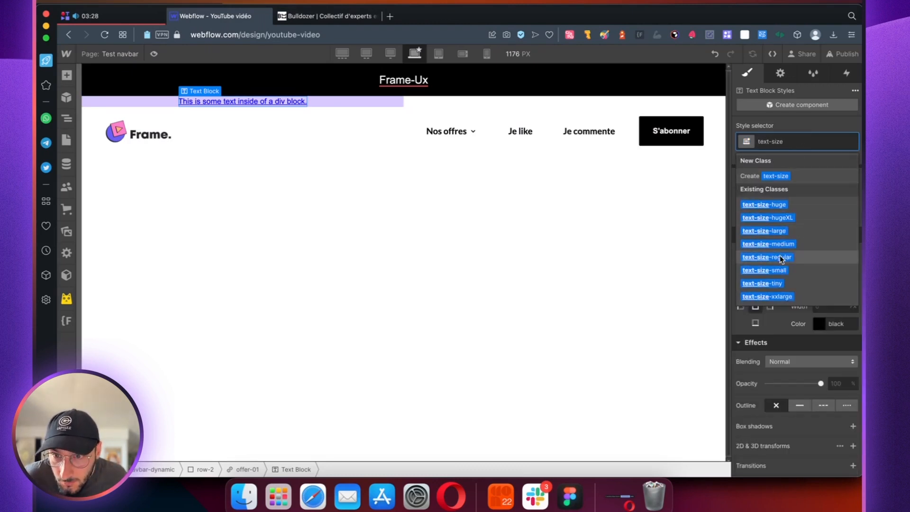
left_click(779, 270)
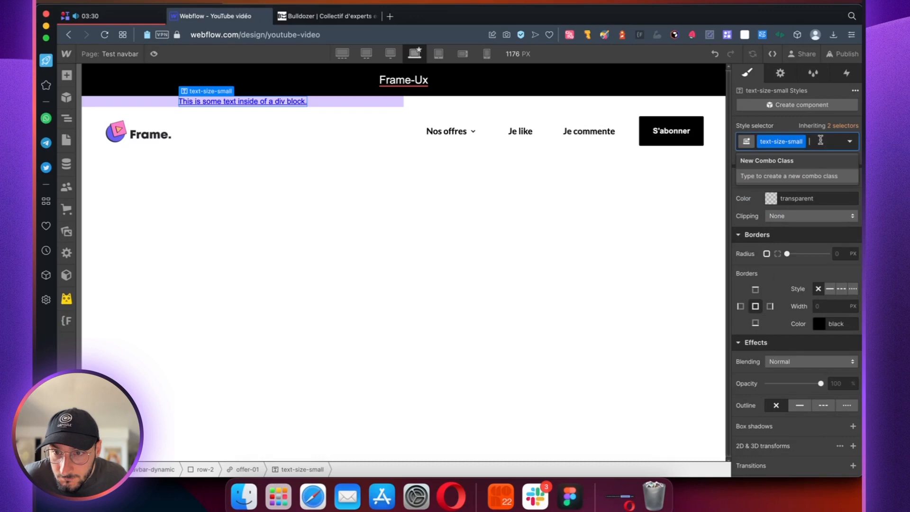
left_click(801, 142)
left_click(788, 147)
key("BackSpace")
Give the text block in offer-01 the class text-size-regular and the combo class purple
type("text-siz")
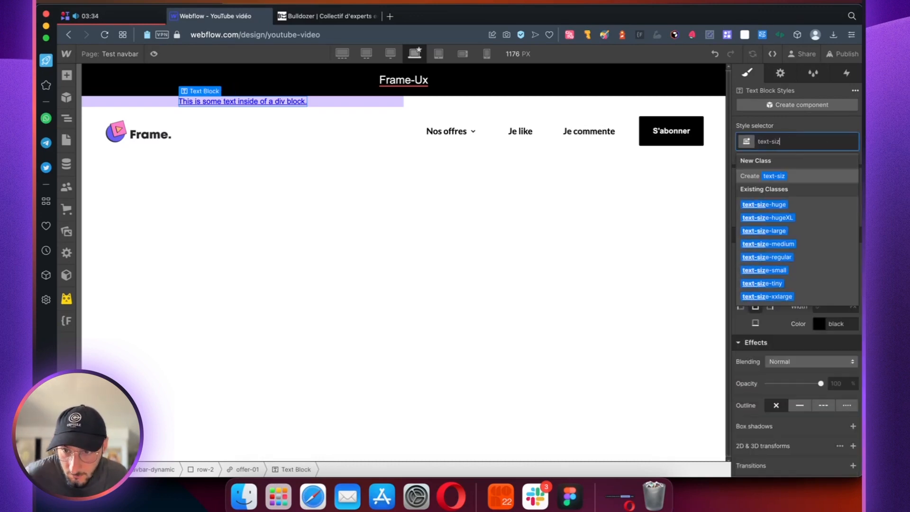
type("e")
key("Down")
key("Down")
key("Down")
key("Down")
key("Down")
key("Return")
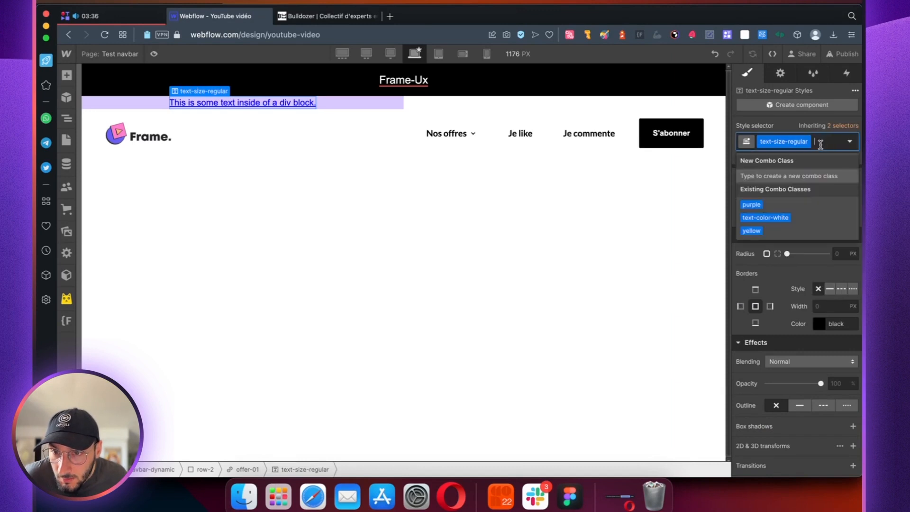
left_click(751, 204)
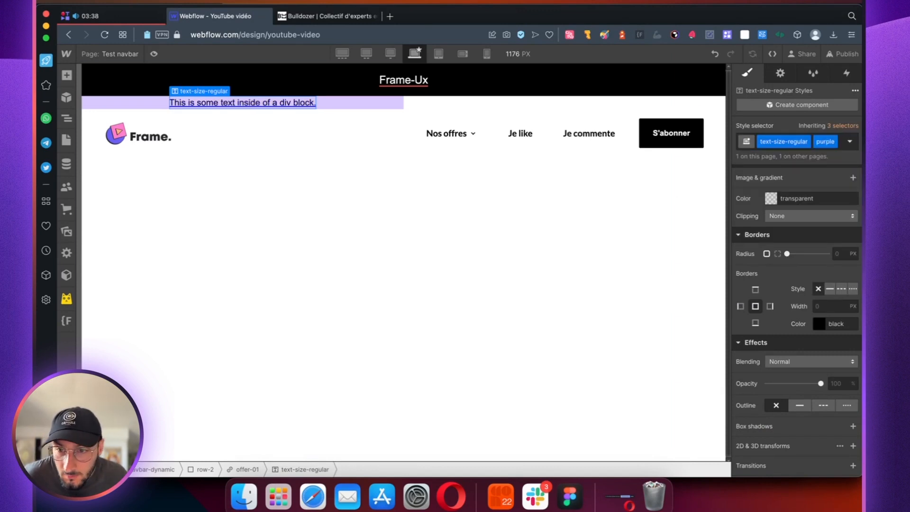
Set the text decoration of the offer-01 link block to none
left_click(134, 102)
scroll(811, 346, "down", 5)
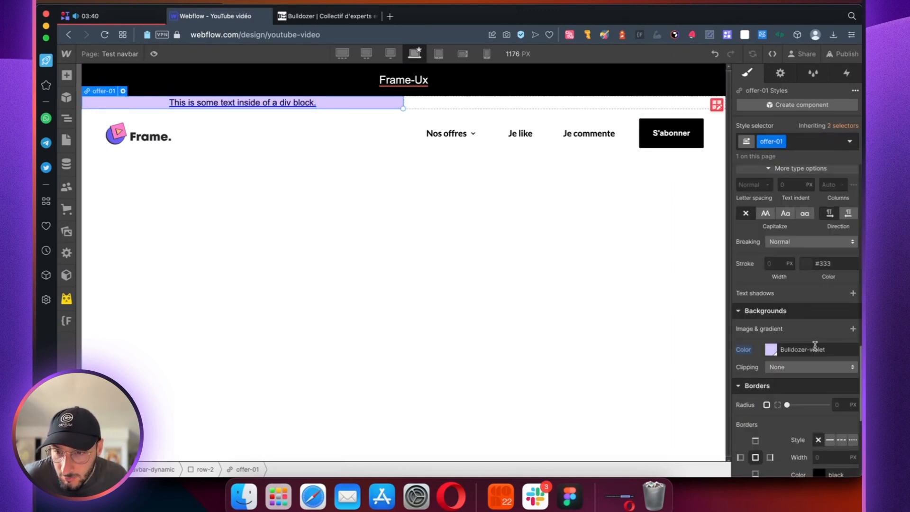
scroll(816, 353, "up", 4)
left_click(806, 346)
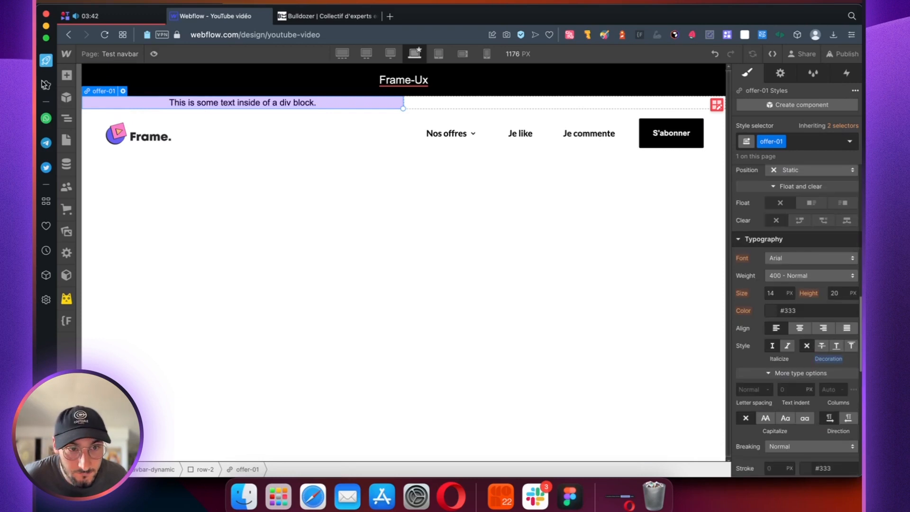
Replace the placeholder text in offer-01 with "Frame-Ux"
double_click(222, 104)
type("Frame-Ux")
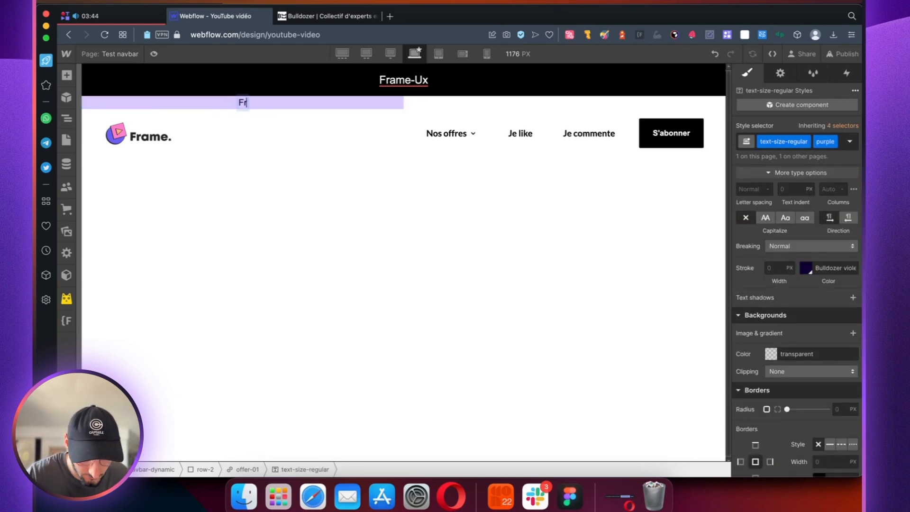
Add a second text block inside the offer-01 link block
key("Escape")
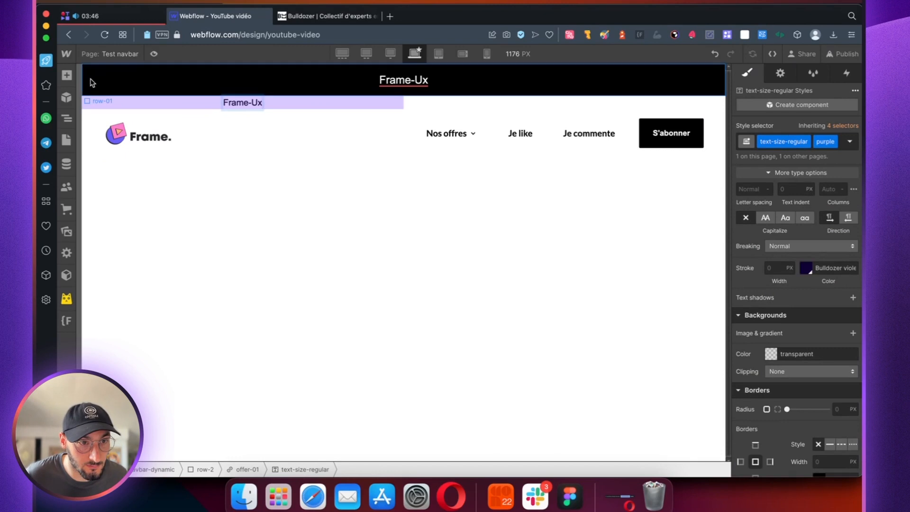
left_click(66, 118)
left_click(114, 148)
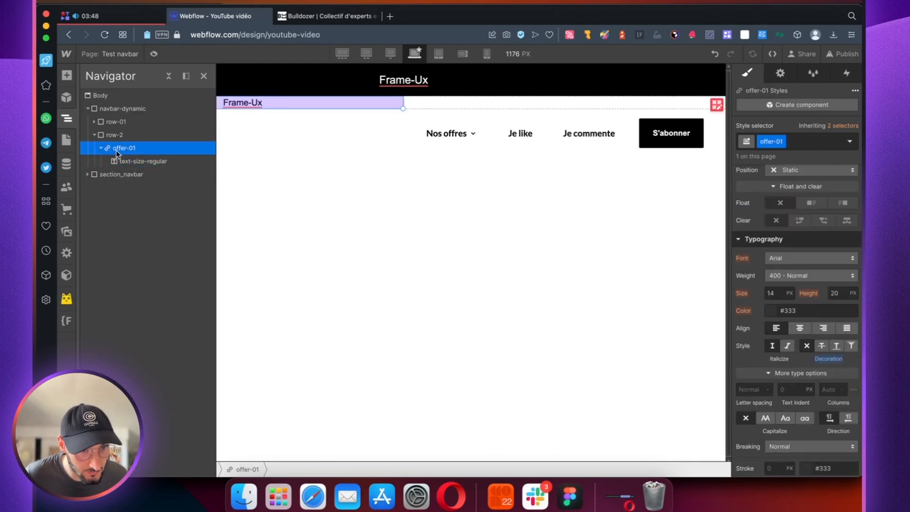
key("a")
left_click(102, 432)
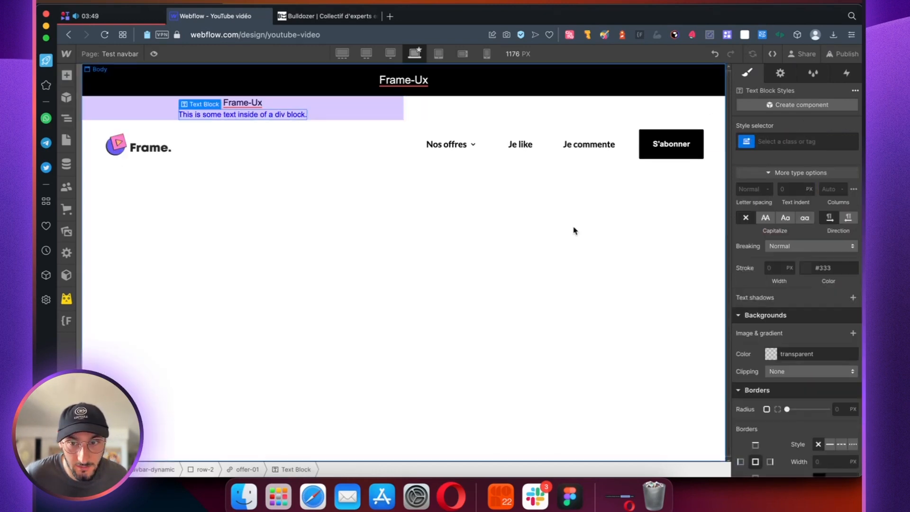
Try the text-size-huge class on the second text block in offer-01 and remove it again
left_click(778, 142)
type("text-size")
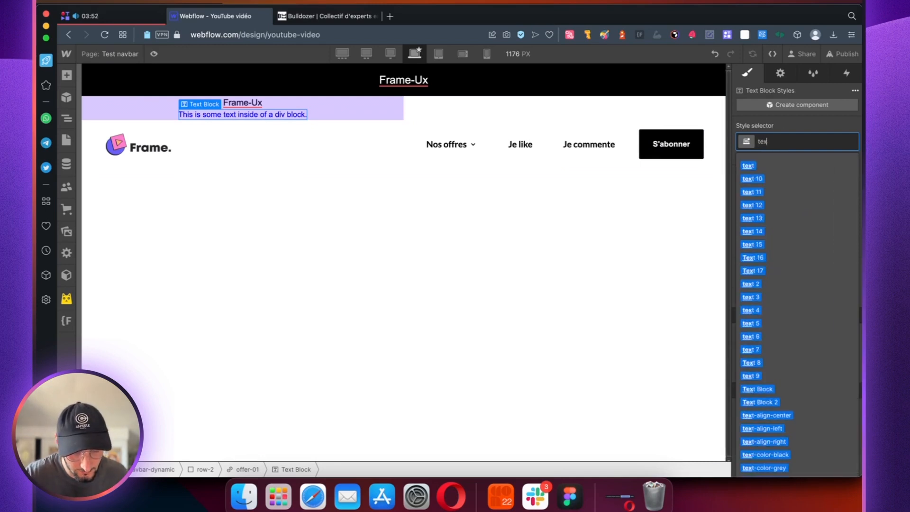
left_click(302, 10)
left_click(230, 16)
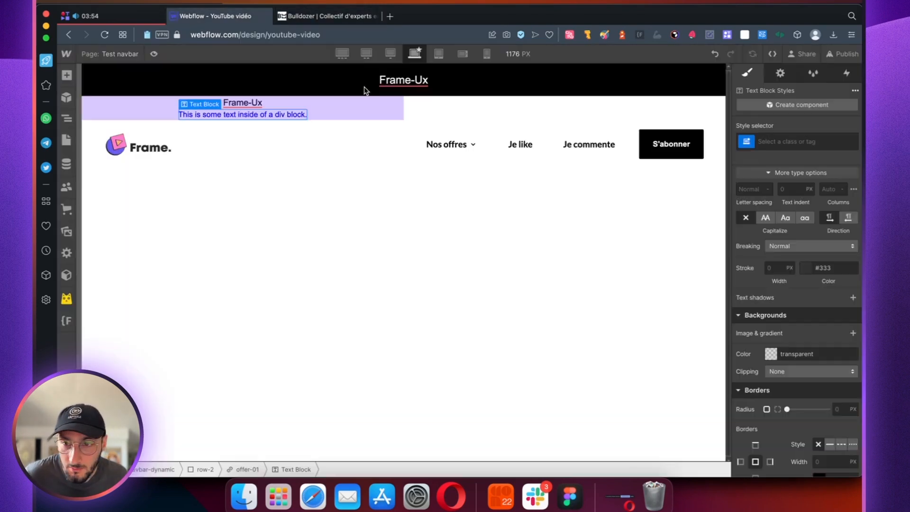
left_click(832, 141)
type("text-size")
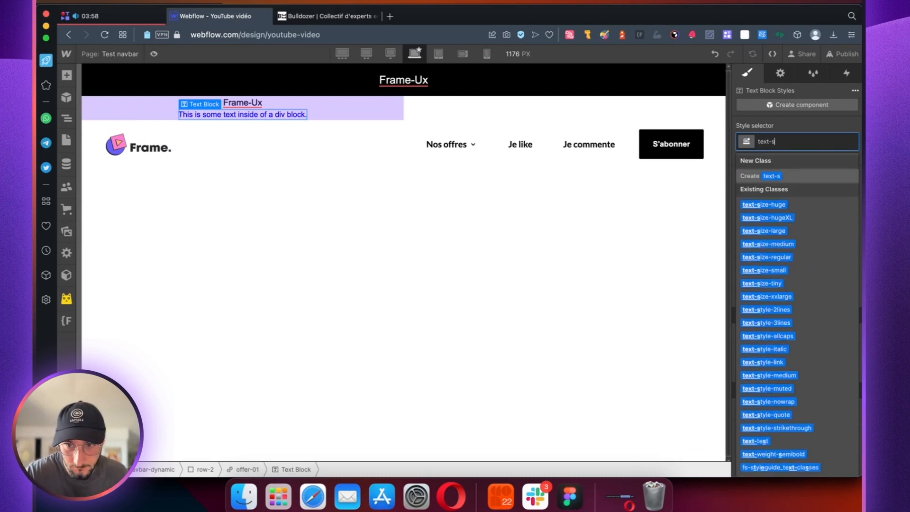
left_click(792, 204)
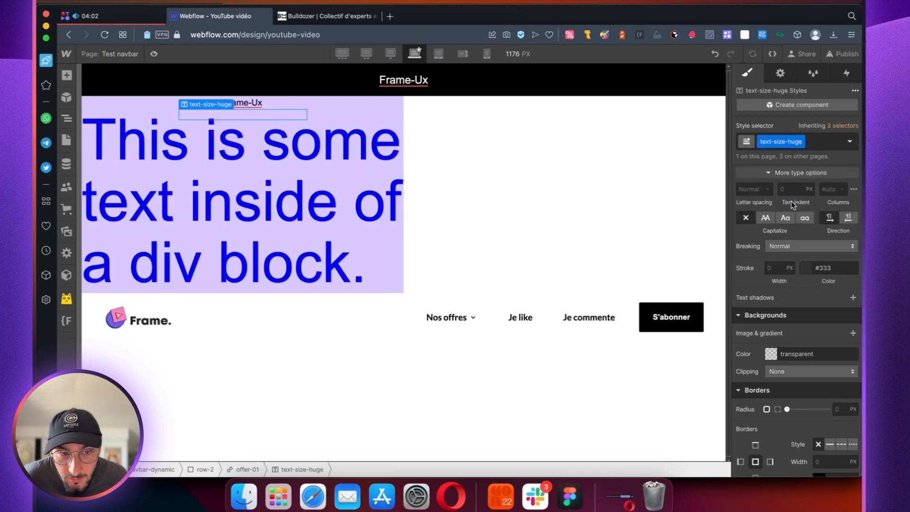
left_click(824, 142)
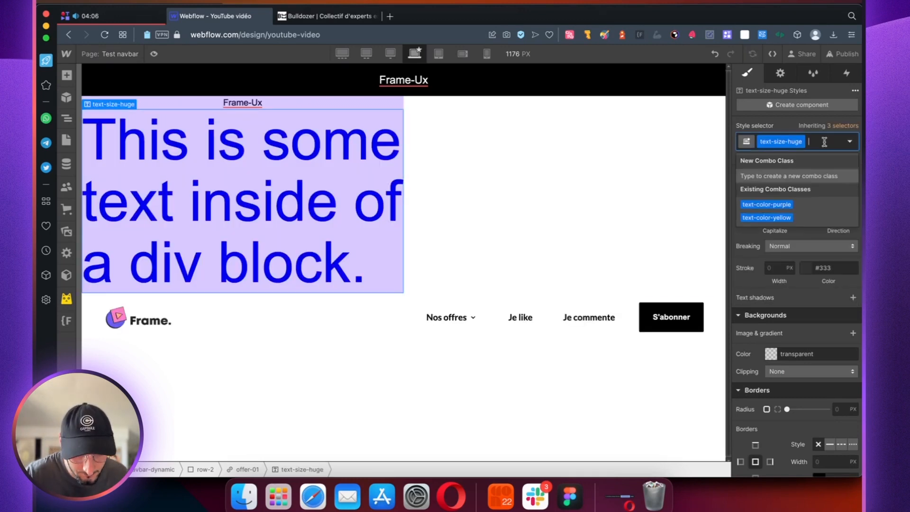
key("BackSpace")
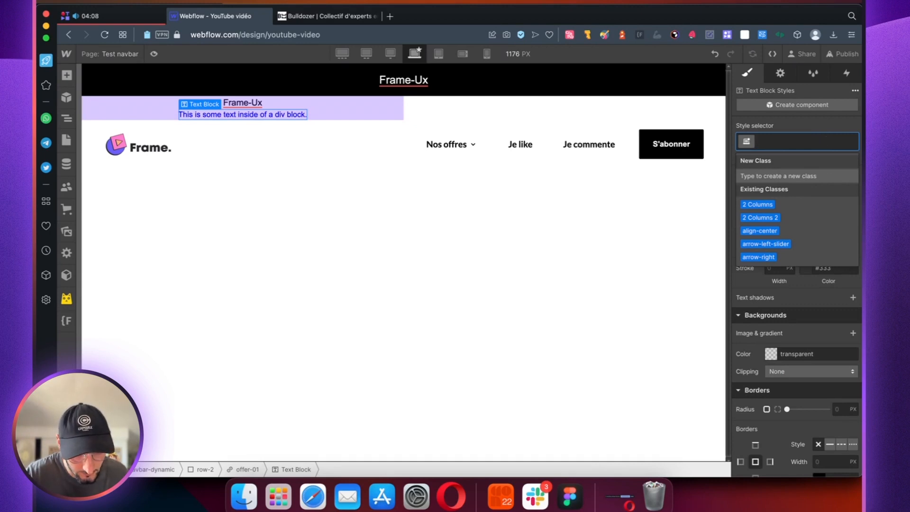
Give the second text block in offer-01 the class text-size-xxlarge and replace its placeholder text with "Product design"
type("text-size")
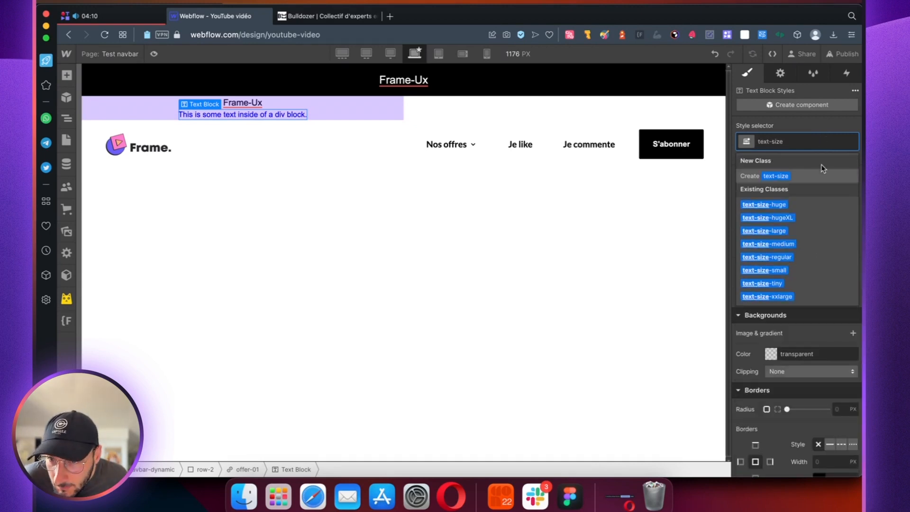
left_click(788, 296)
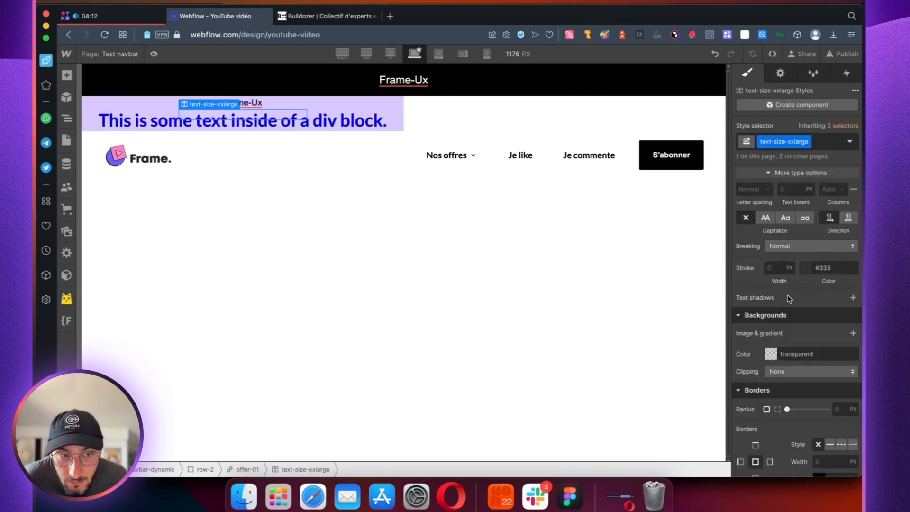
double_click(278, 118)
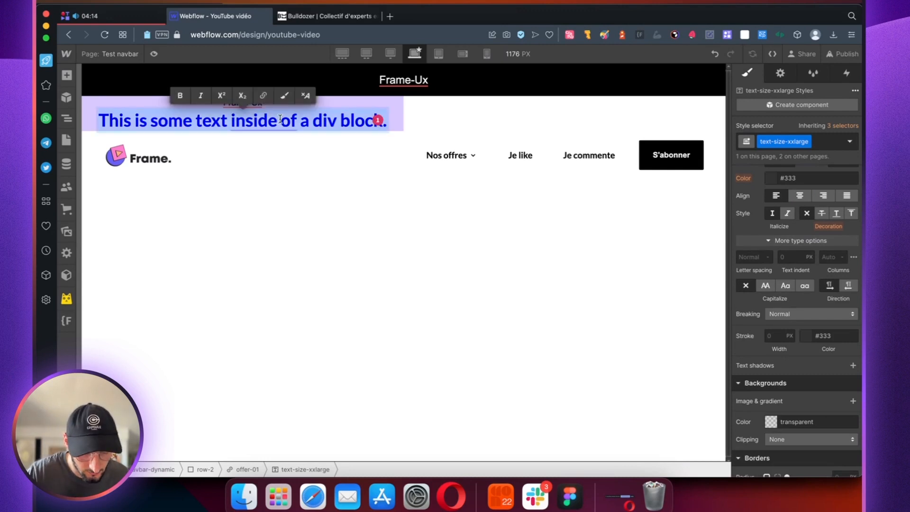
type("Product design")
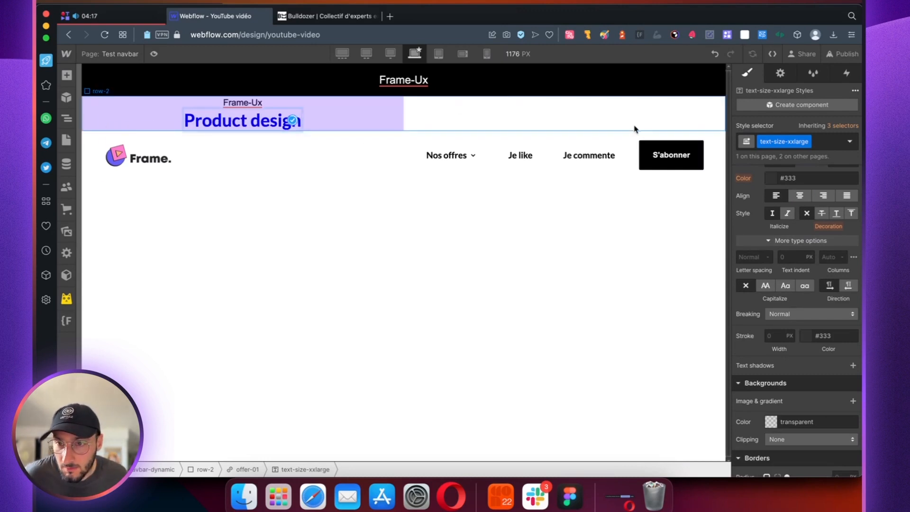
Add the combo class text-color-purple to the "Product design" text block and set its text colour to Bulldozer violet foncé
left_click(818, 141)
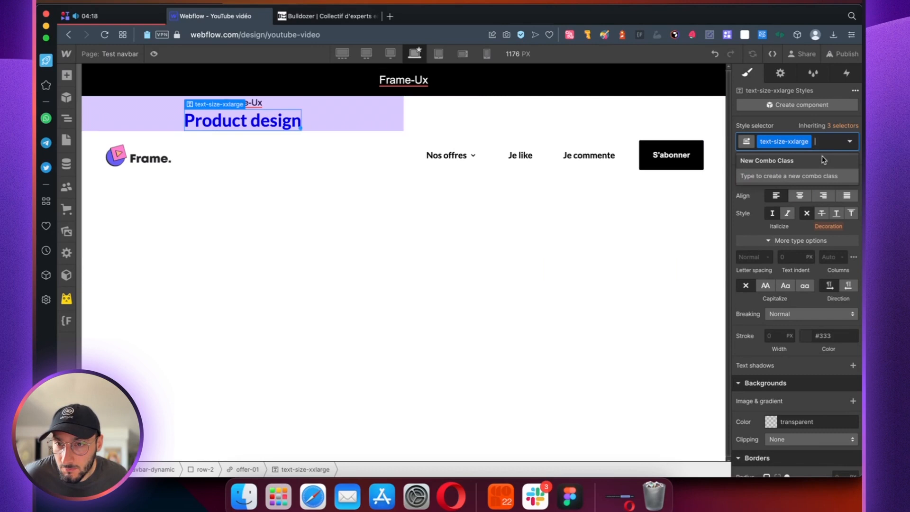
type("text-")
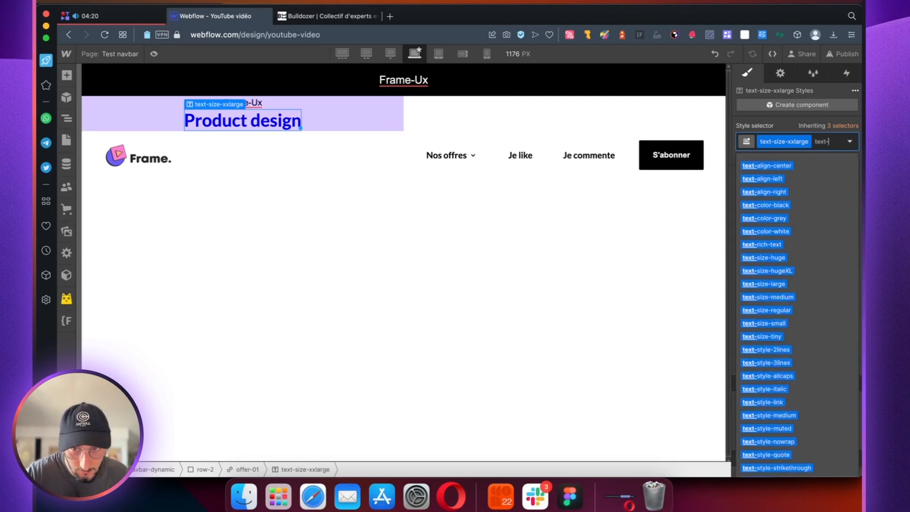
type("color-purple")
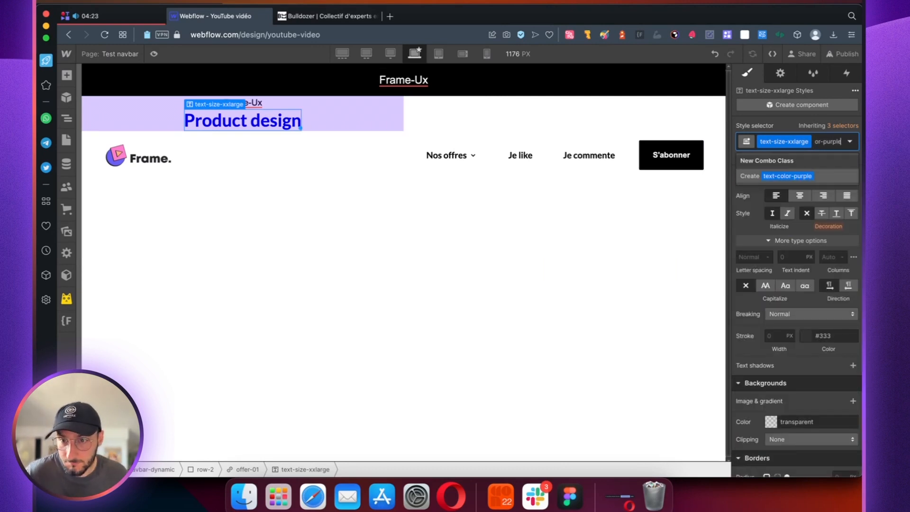
key("Return")
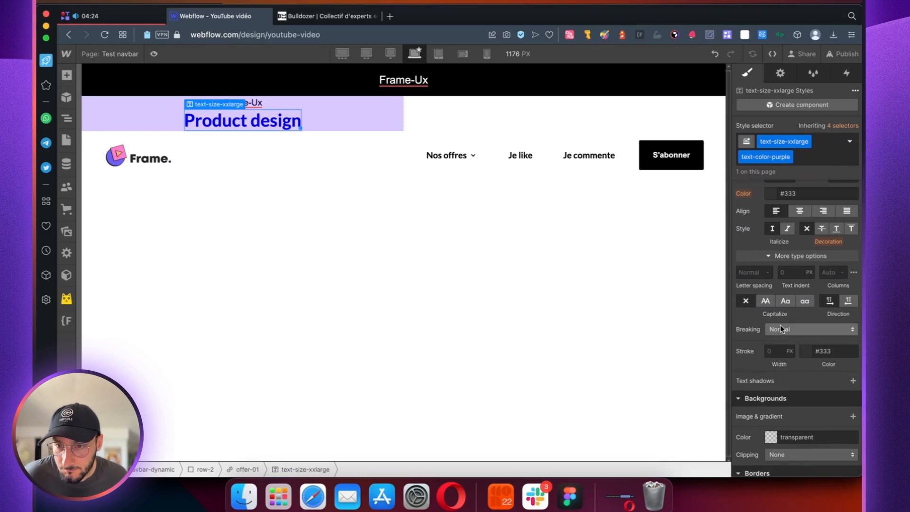
left_click(771, 198)
left_click(742, 402)
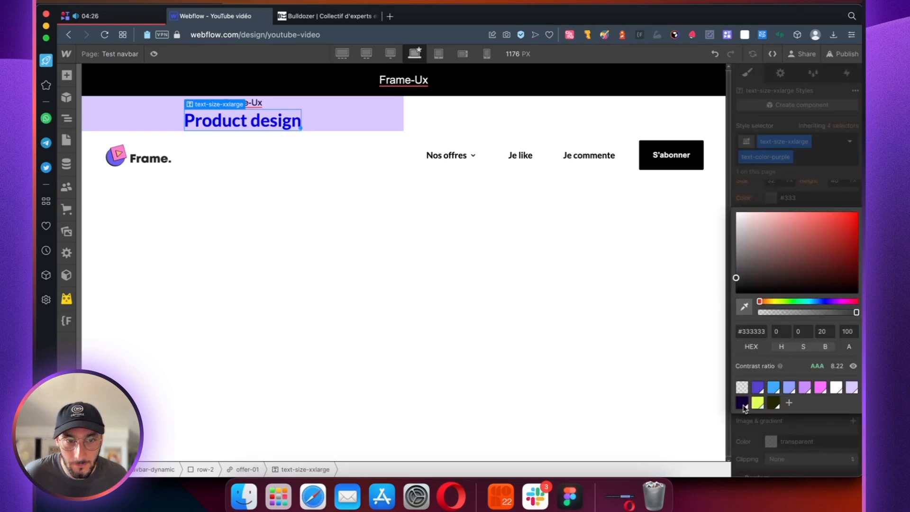
left_click(827, 182)
left_click(290, 110)
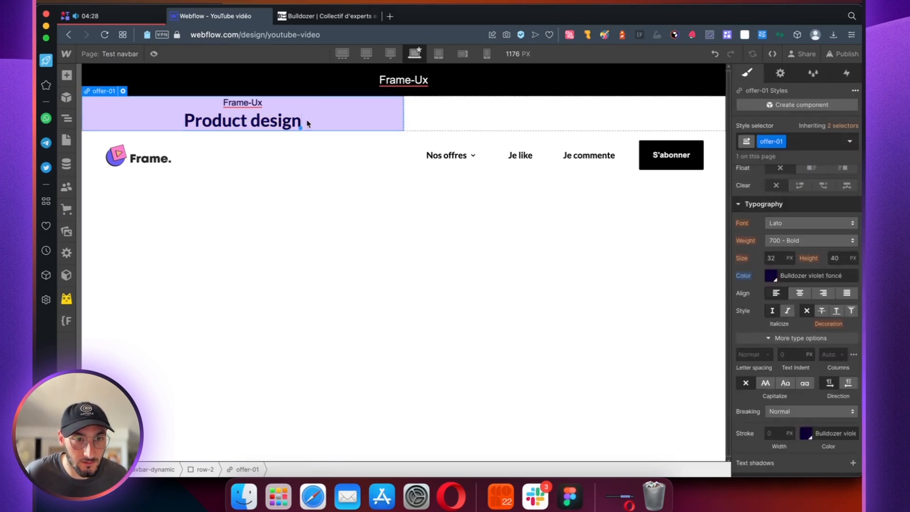
Compare with the Bulldozer site, then try 3rem of top and bottom padding on offer-01 and reset both
left_click(327, 17)
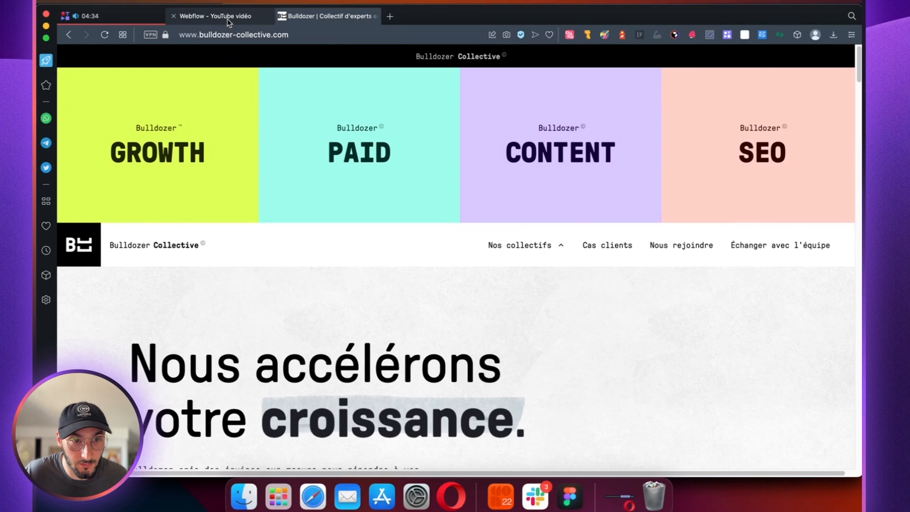
left_click(227, 17)
scroll(797, 401, "up", 10)
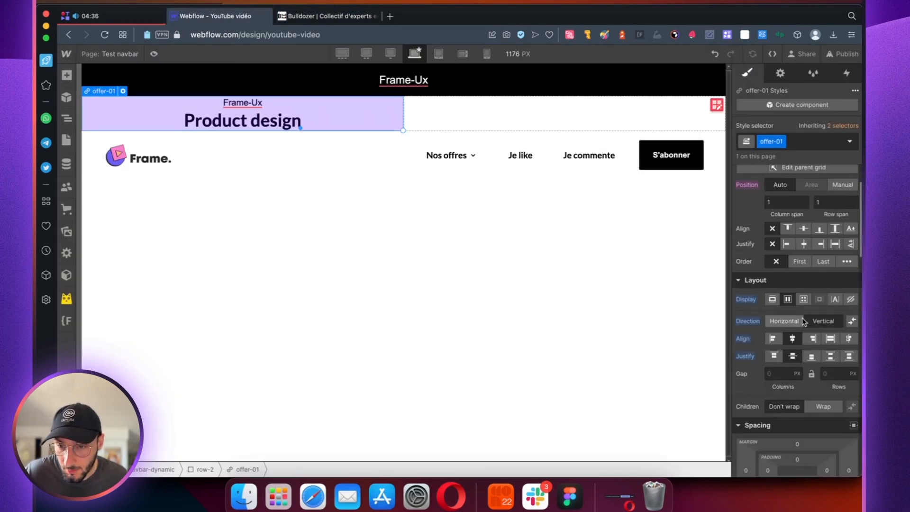
left_click(797, 399)
type("3rem")
key("Return")
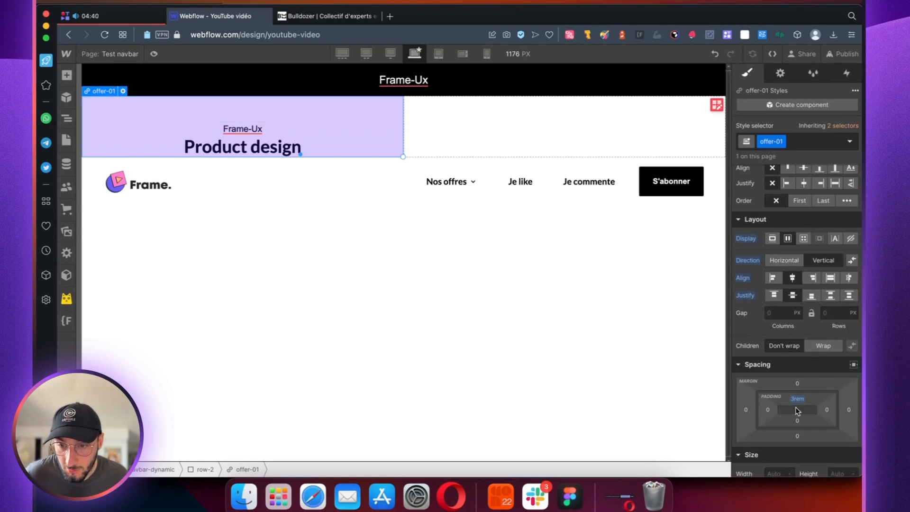
left_click(795, 422)
type("3rem")
key("Return")
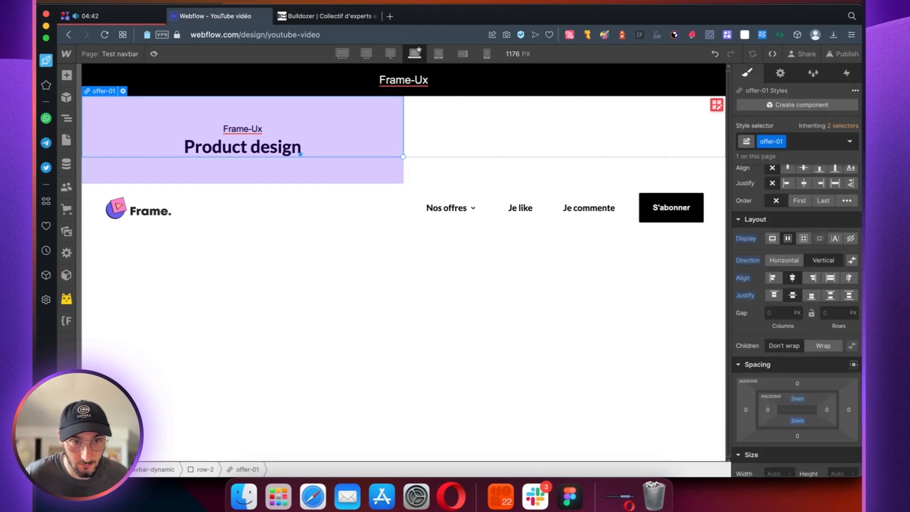
left_click(770, 405)
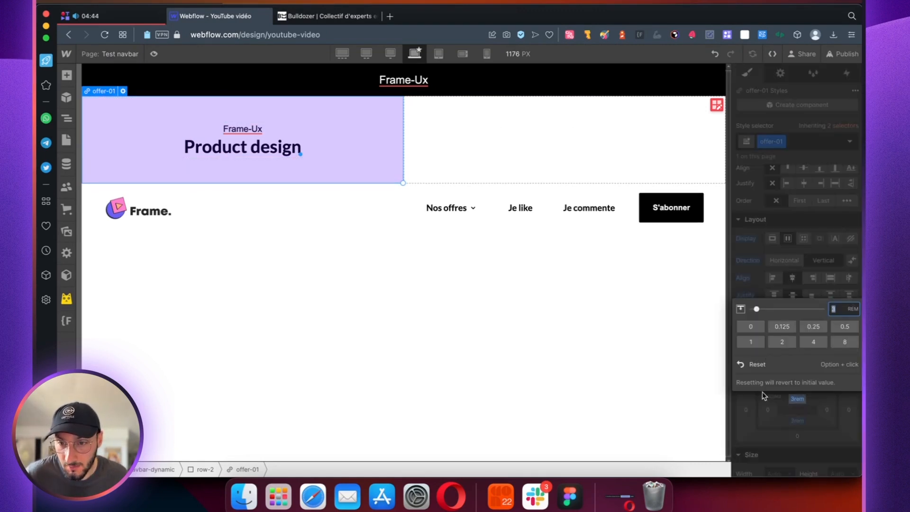
left_click(756, 364)
left_click(794, 421)
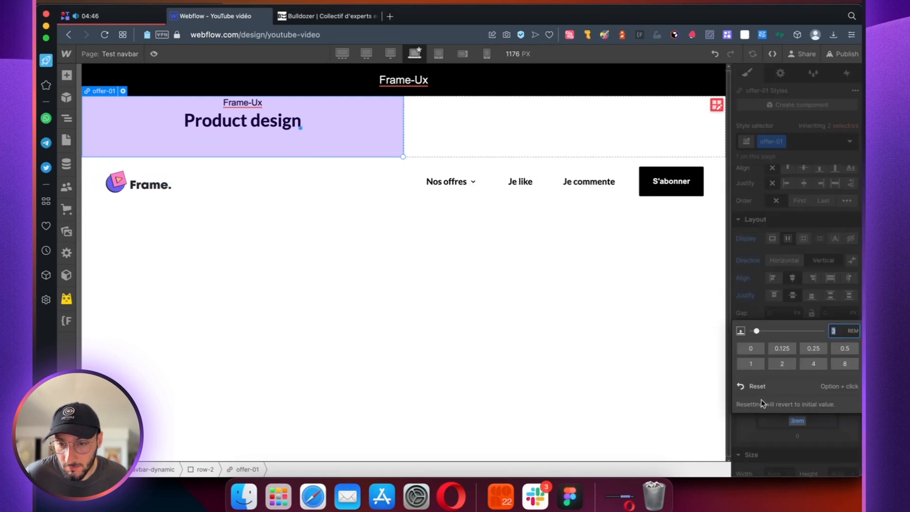
left_click(754, 387)
left_click(794, 399)
left_click(755, 364)
Set the minimum height of the offer-01 link block to 300 px
scroll(785, 399, "down", 10)
scroll(786, 401, "up", 5)
left_click(839, 227)
type("400")
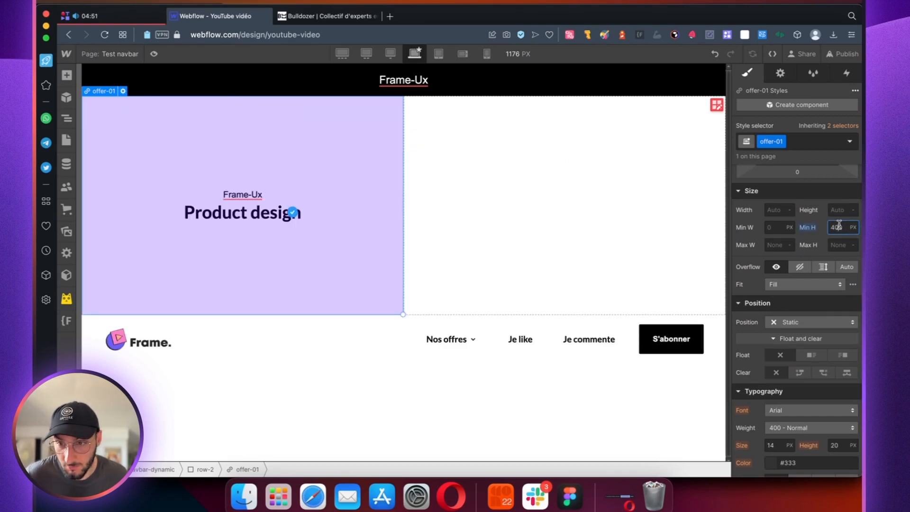
type("200")
double_click(837, 226)
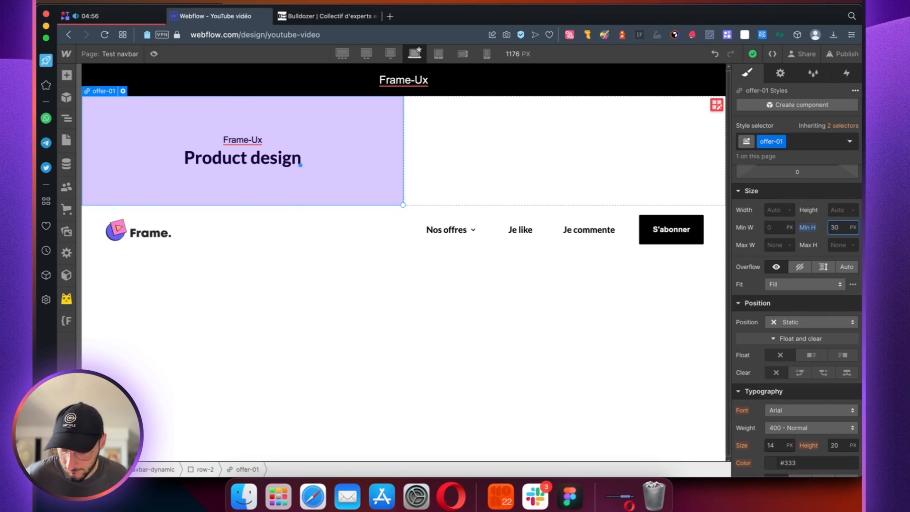
key("Return")
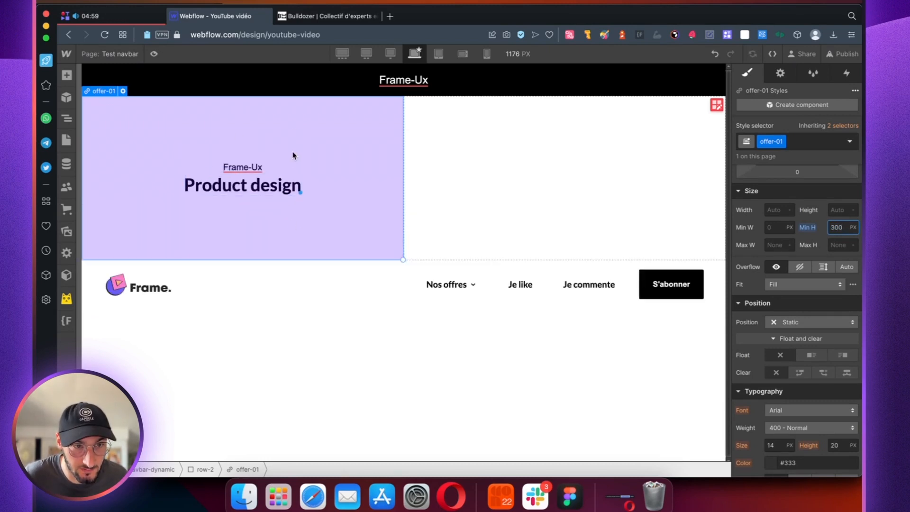
Check the offer tiles' hover effect on the Bulldozer site and add a div block inside offer-01
left_click(317, 18)
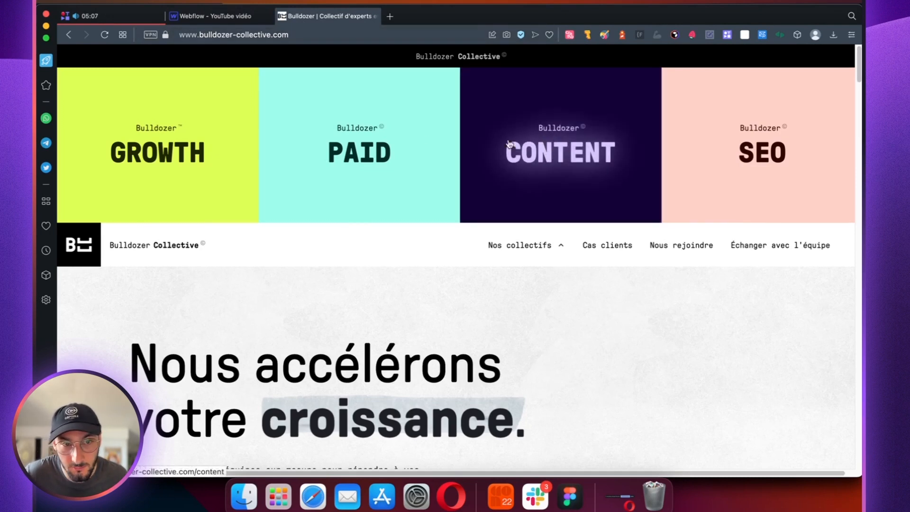
left_click(205, 18)
left_click(180, 143)
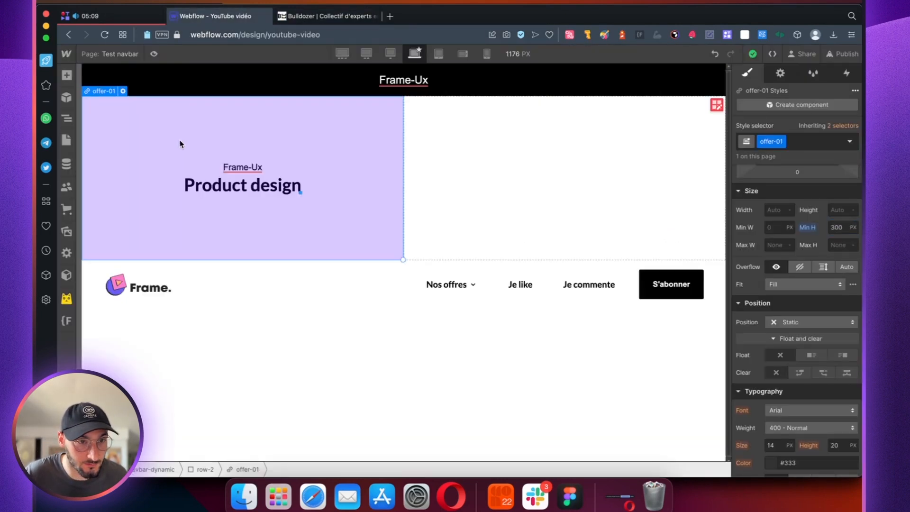
left_click(64, 123)
key("a")
left_click(110, 260)
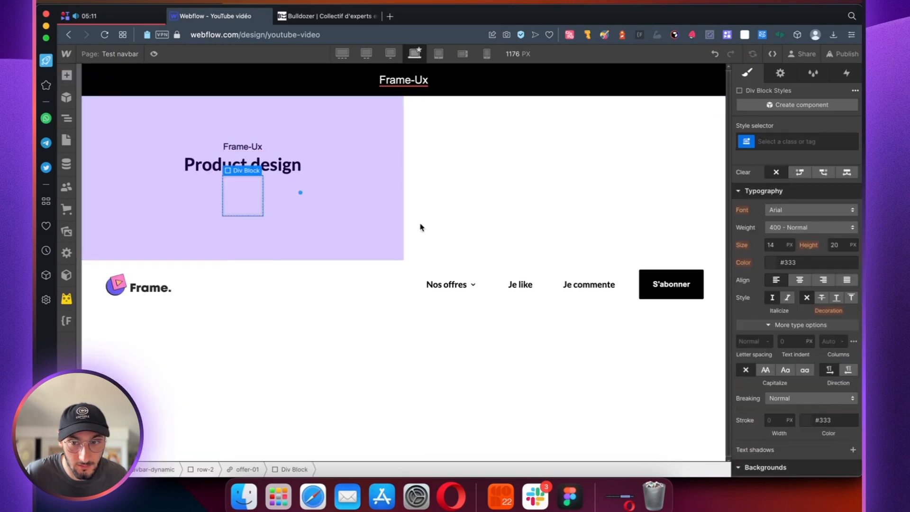
Give the new div block the existing class shadow-purple and set its display to block
left_click(766, 142)
type("shadow")
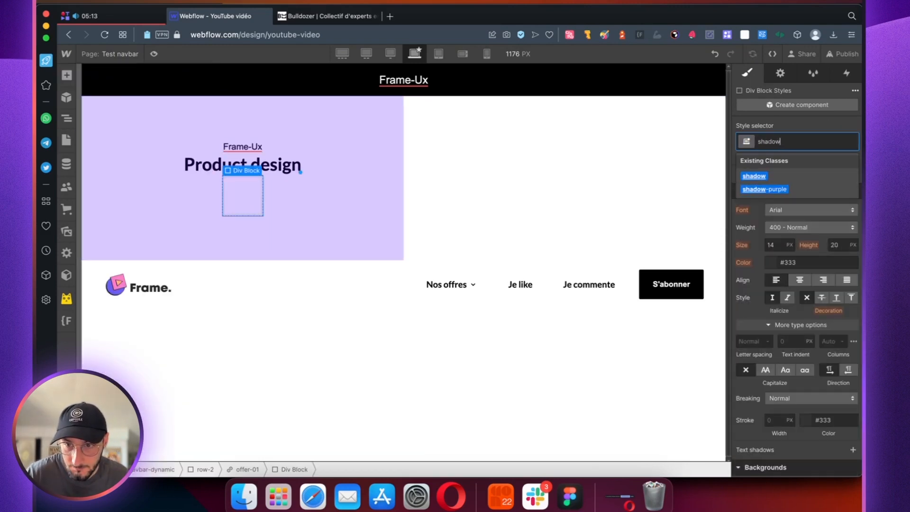
left_click(765, 189)
scroll(808, 263, "up", 9)
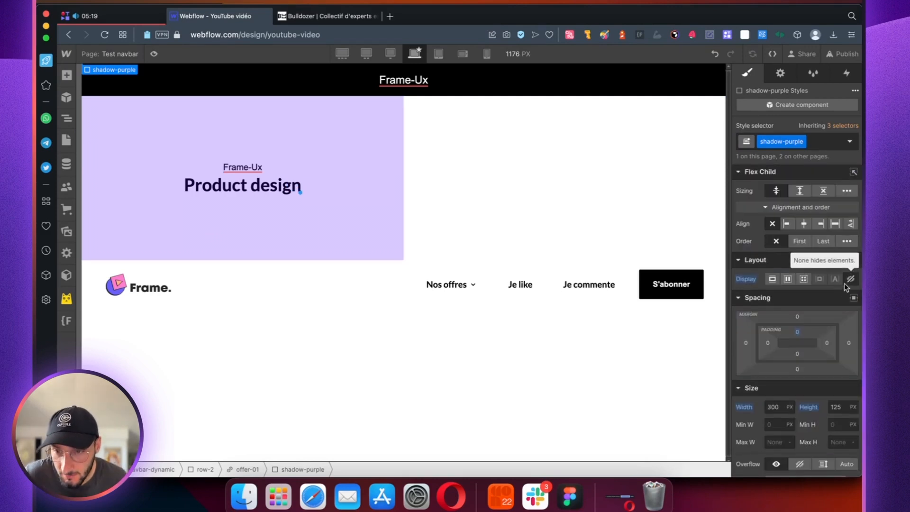
left_click(772, 279)
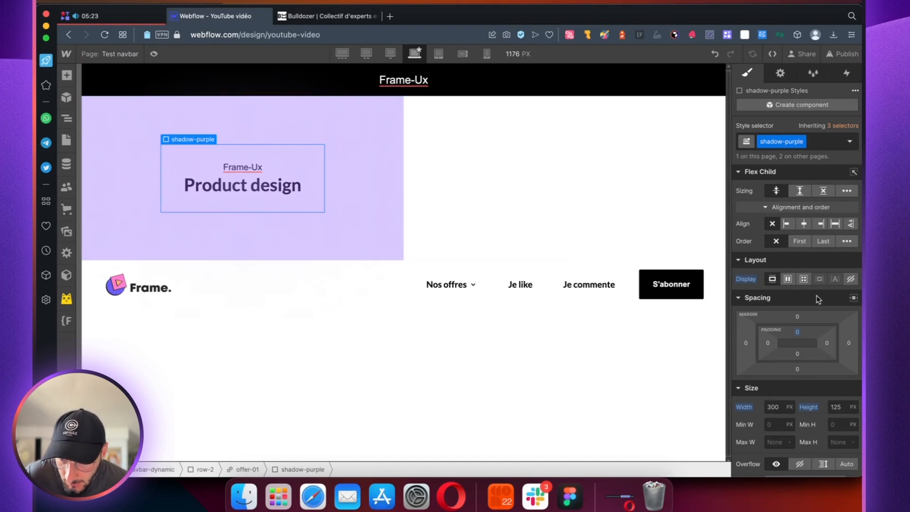
scroll(805, 299, "down", 2)
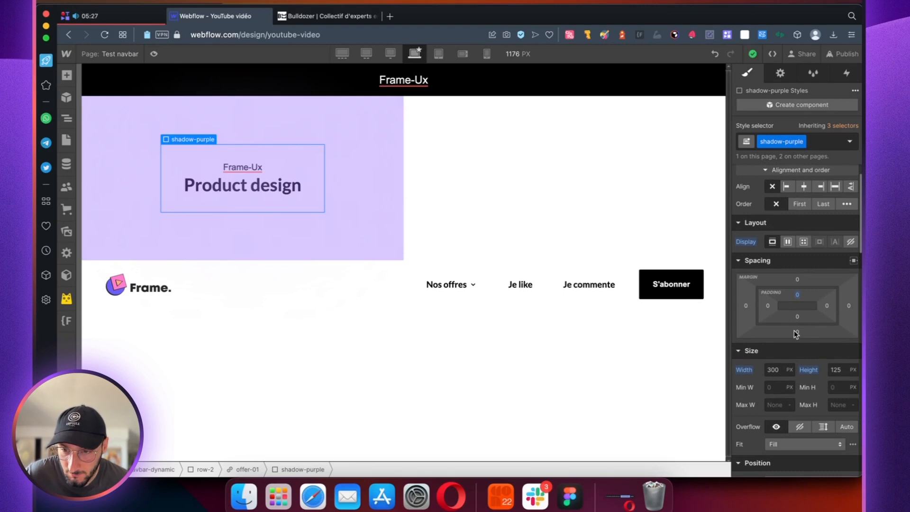
Set the position of the offer-01 link block to Relative
scroll(795, 334, "down", 4)
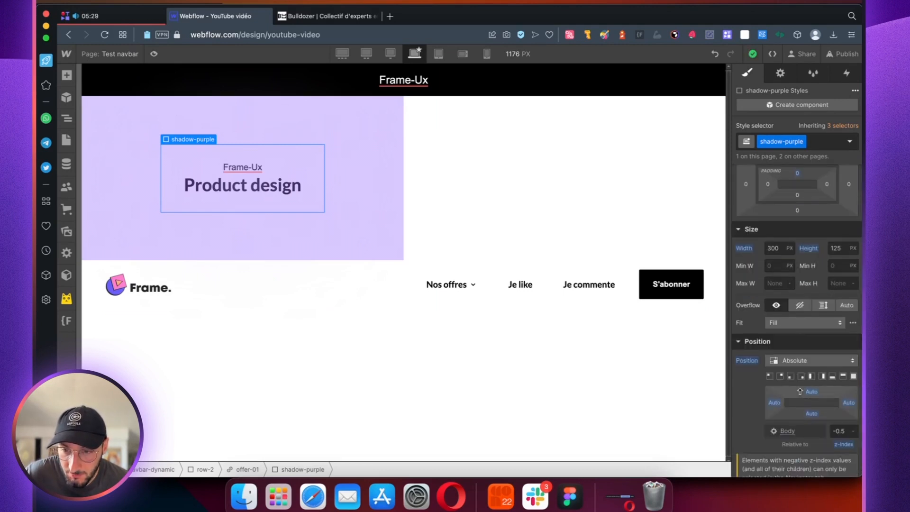
left_click(129, 136)
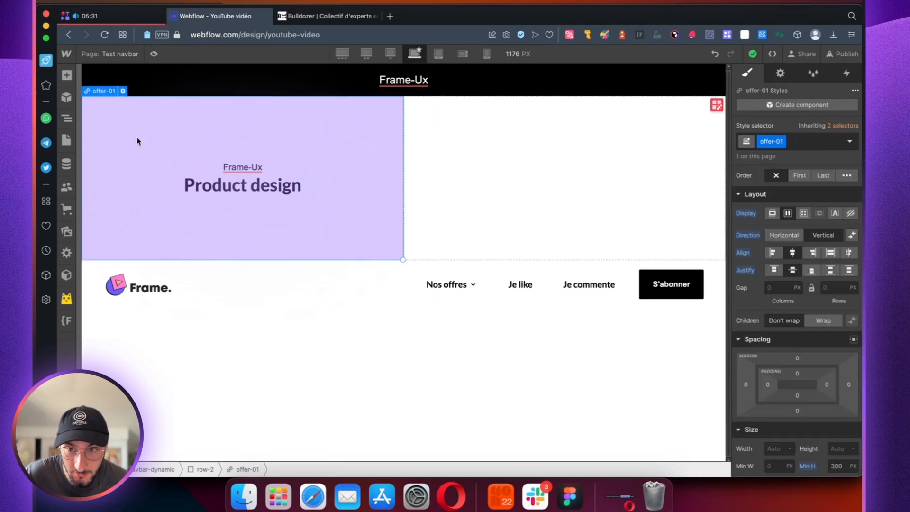
scroll(800, 369, "down", 8)
left_click(787, 340)
left_click(784, 353)
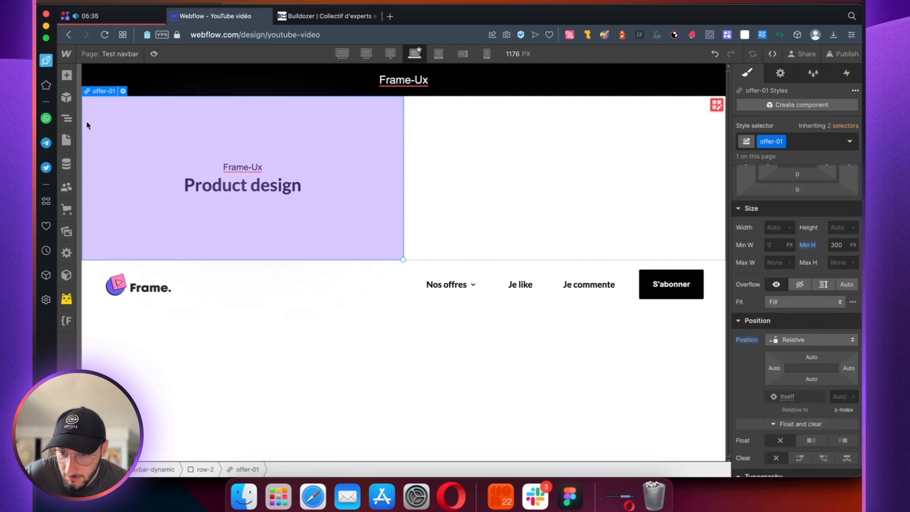
Select the shadow-purple div inside offer-01 and check its position and typography settings
left_click(66, 118)
left_click(132, 188)
scroll(735, 364, "down", 2)
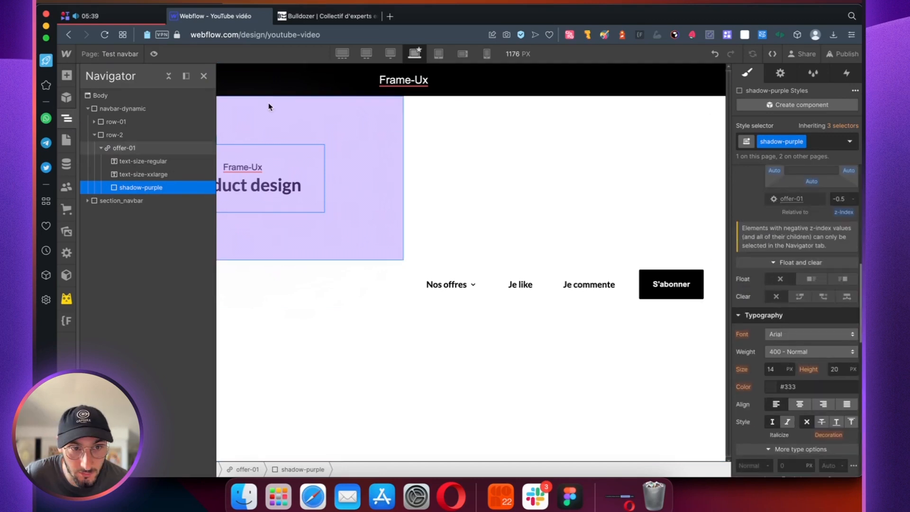
left_click(204, 76)
scroll(819, 251, "up", 3)
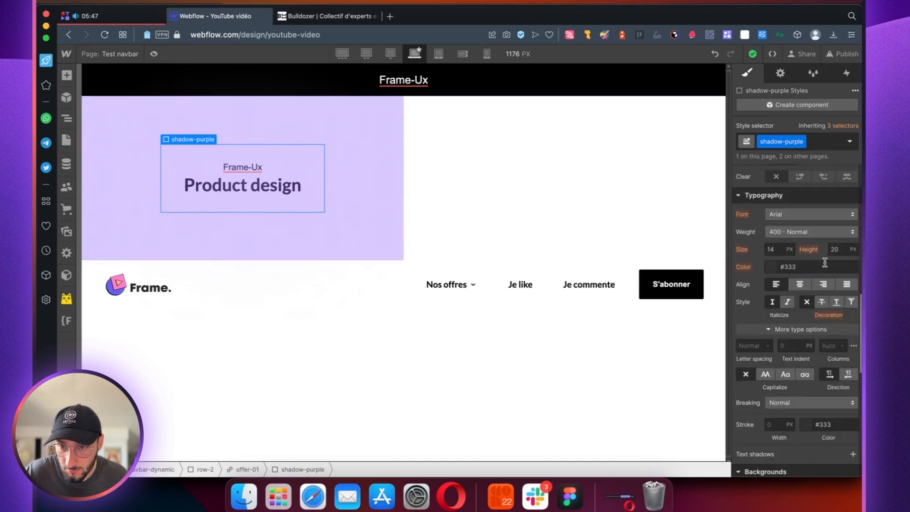
scroll(814, 264, "up", 5)
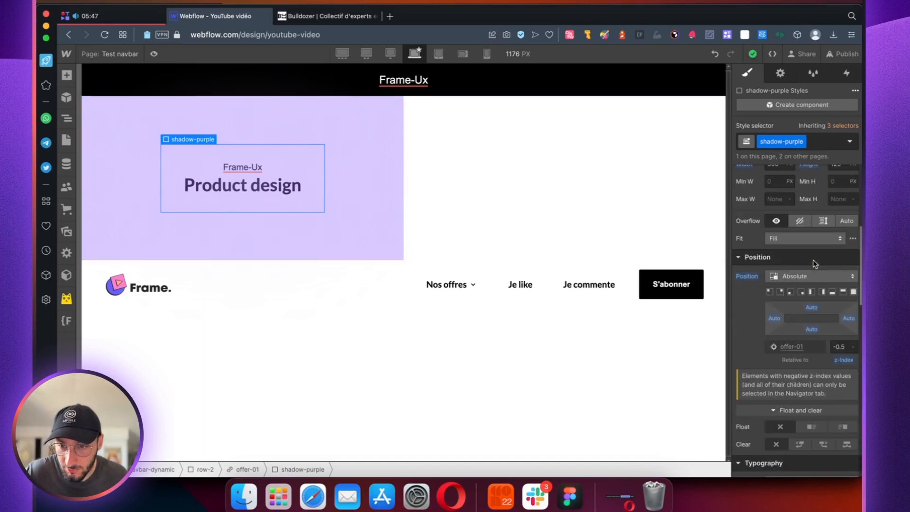
scroll(805, 267, "down", 5)
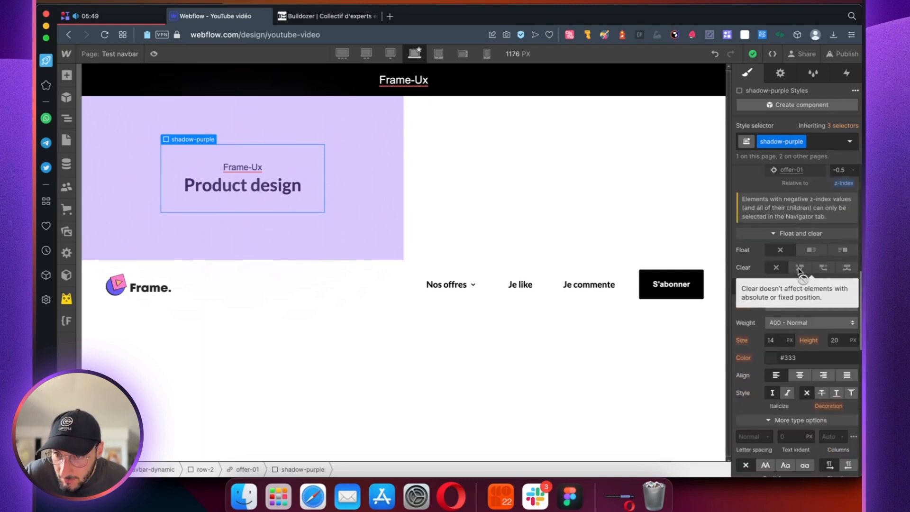
Try the dark Bulldozer violet as shadow-purple's background colour, then return to the light Bulldozer violet at 50% opacity
scroll(800, 271, "down", 5)
left_click(771, 407)
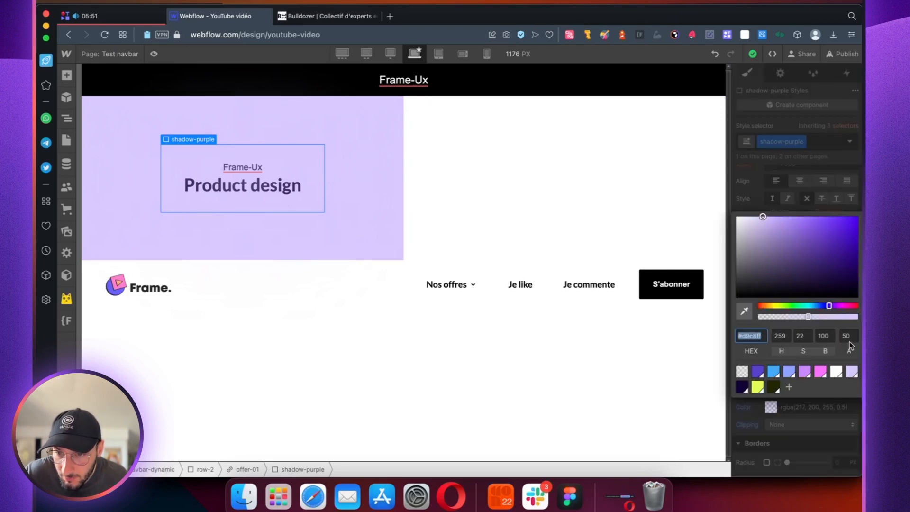
left_click(742, 388)
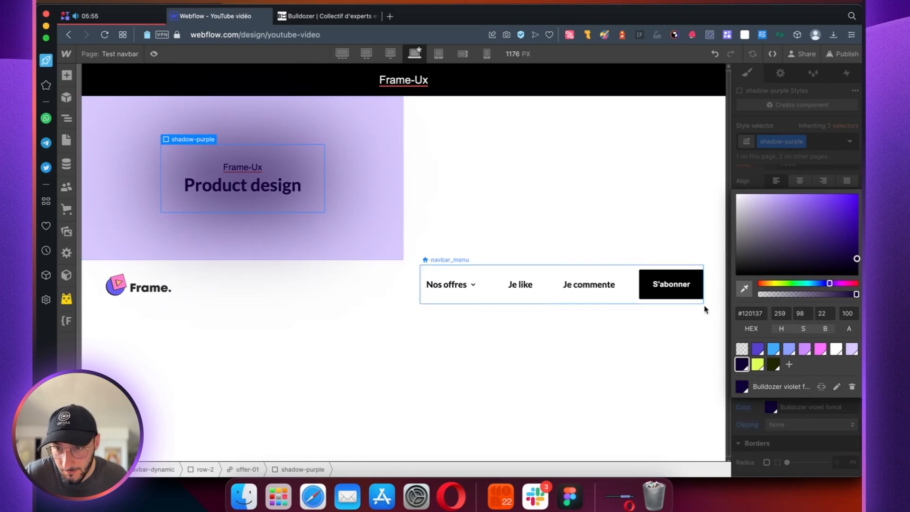
left_click(851, 350)
left_click(847, 312)
type("50")
left_click(808, 199)
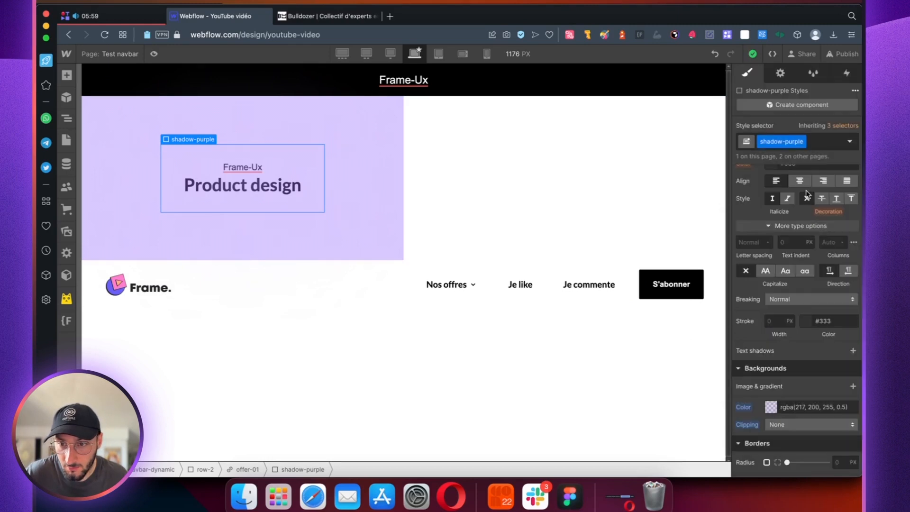
Hide the shadow-purple div by setting its display to none
scroll(807, 213, "up", 10)
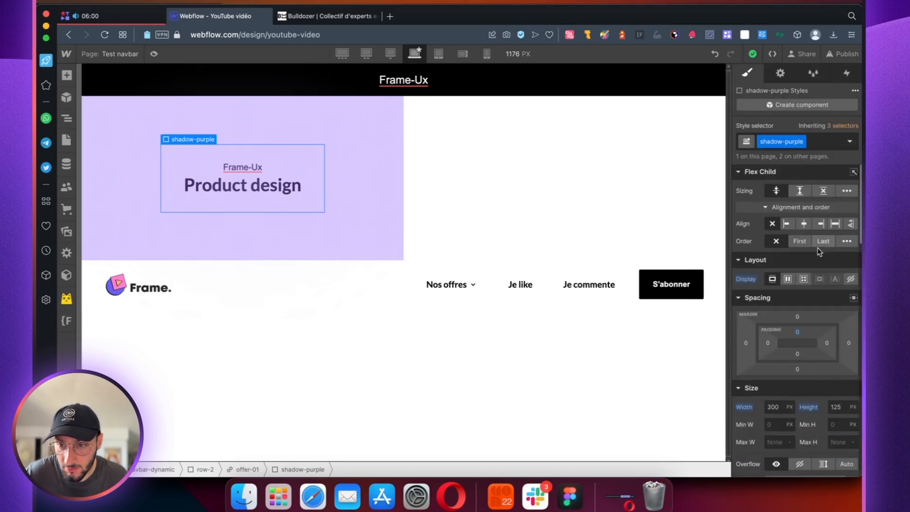
left_click(851, 279)
Duplicate the offer-01 link block within row-2 and give the copy the combo class 2
left_click(277, 111)
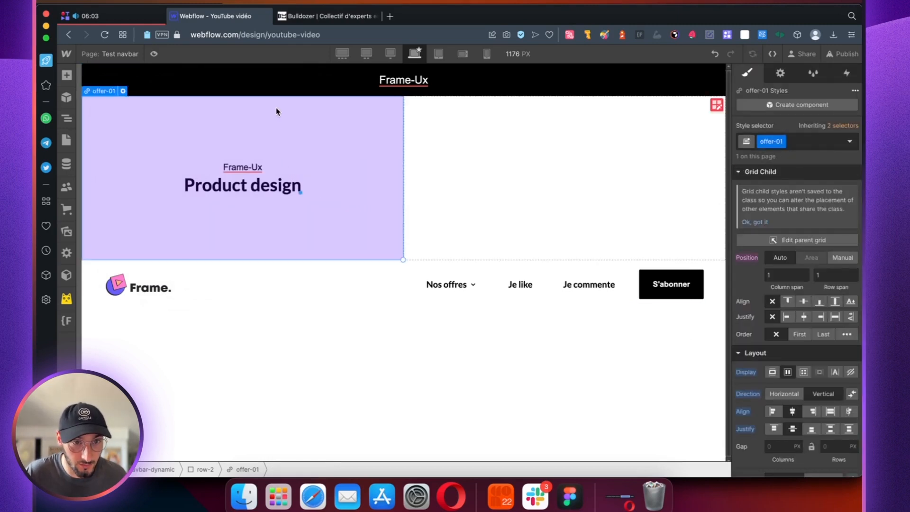
left_click(66, 118)
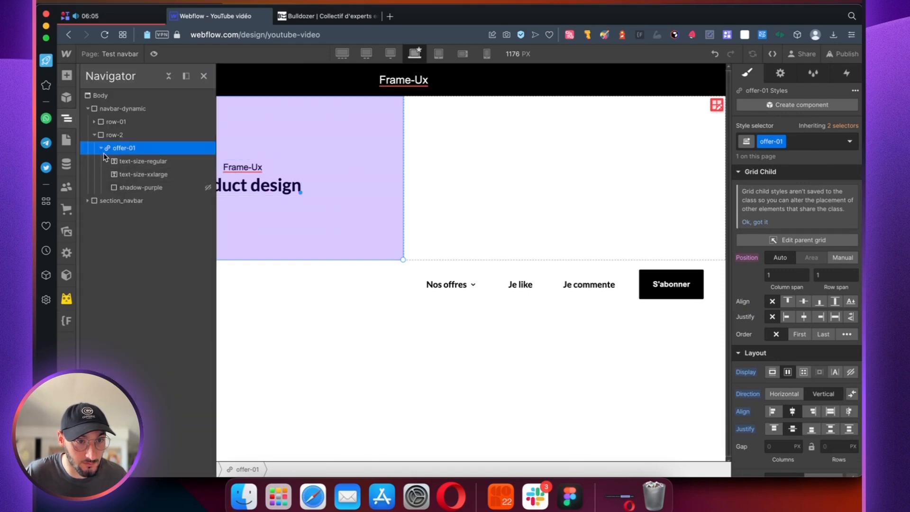
key("super+d")
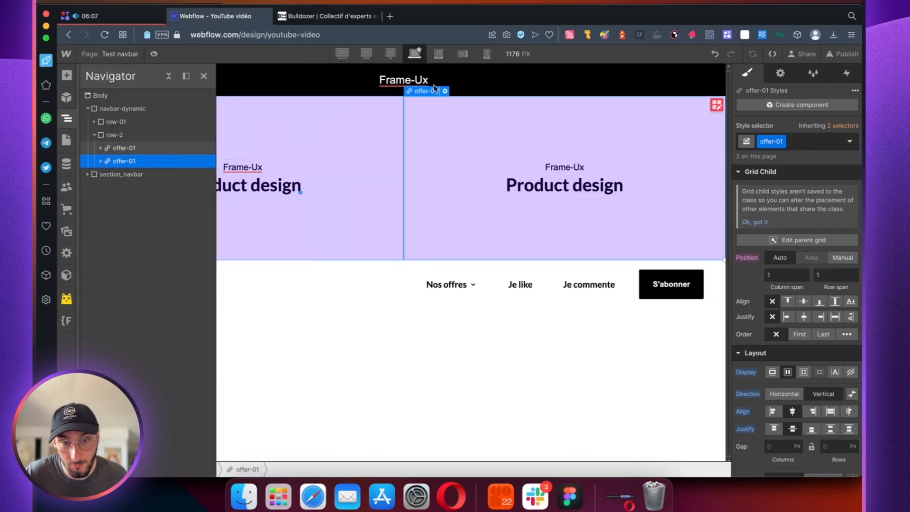
left_click(790, 141)
type("2")
key("Return")
Set the background colour of the duplicated offer tile to the Bulldozer yellow swatch
scroll(803, 231, "down", 12)
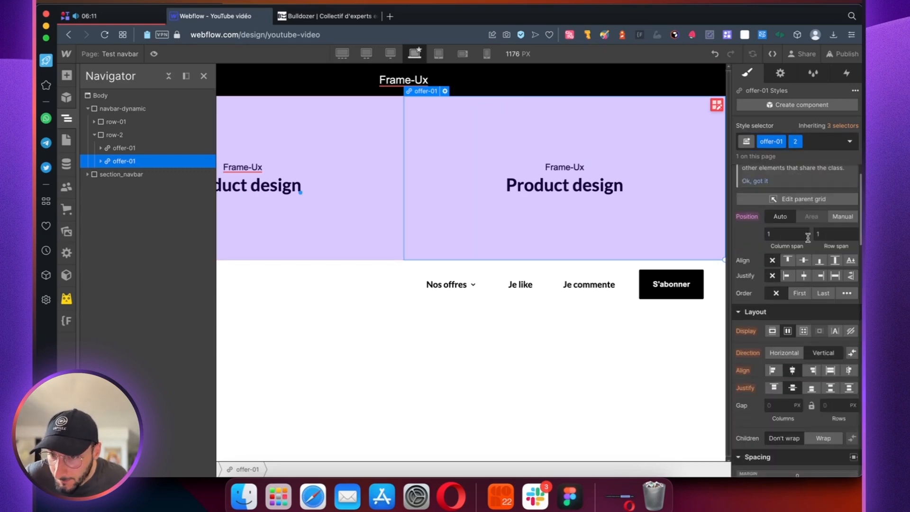
scroll(810, 239, "down", 5)
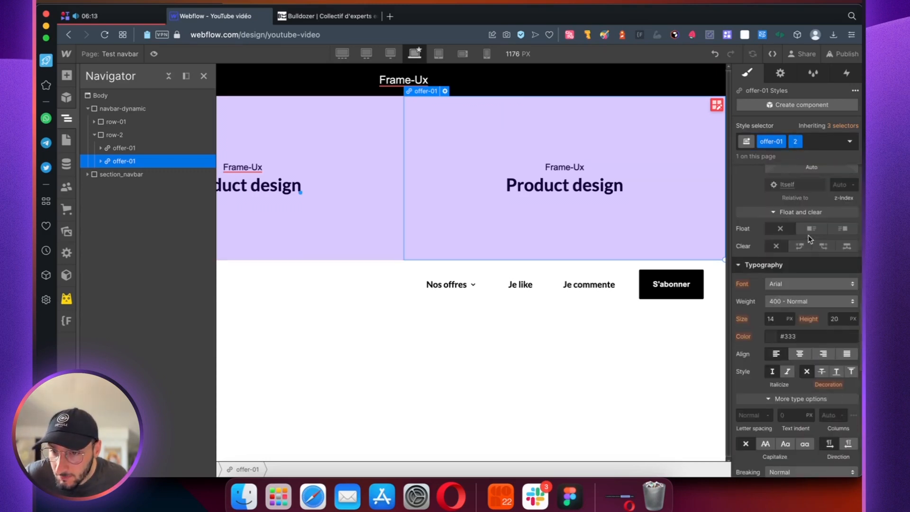
left_click(772, 340)
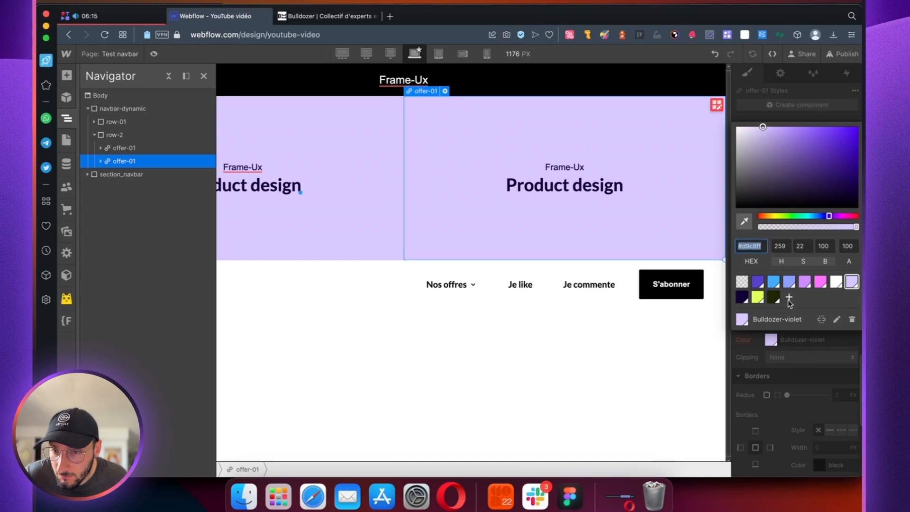
left_click(758, 297)
left_click(800, 348)
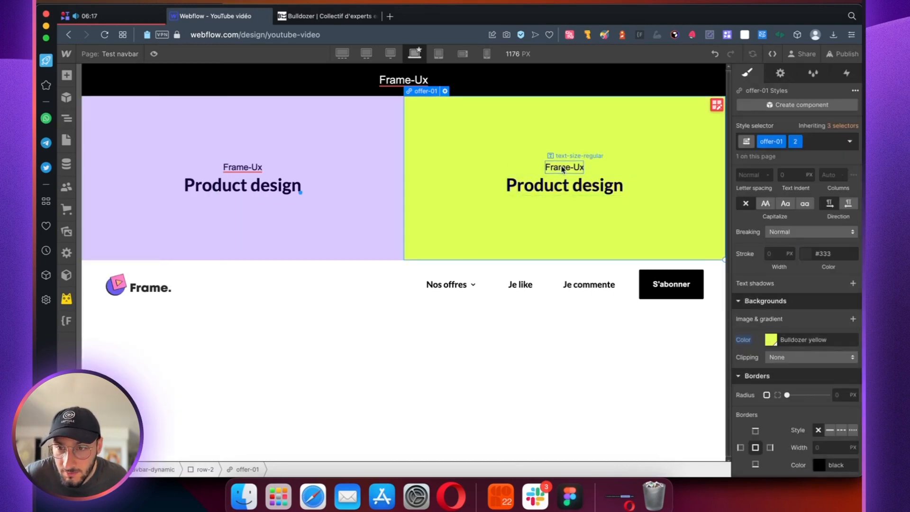
Replace the combo class on the yellow tile's Frame-Ux text with the existing combo class yellow
left_click(834, 143)
left_click(825, 182)
left_click(821, 143)
type("y")
key("Return")
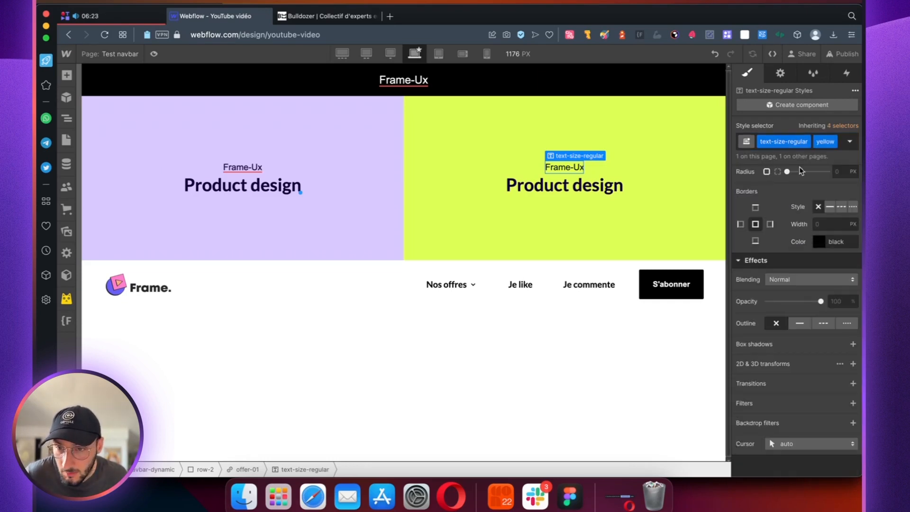
scroll(801, 277, "up", 6)
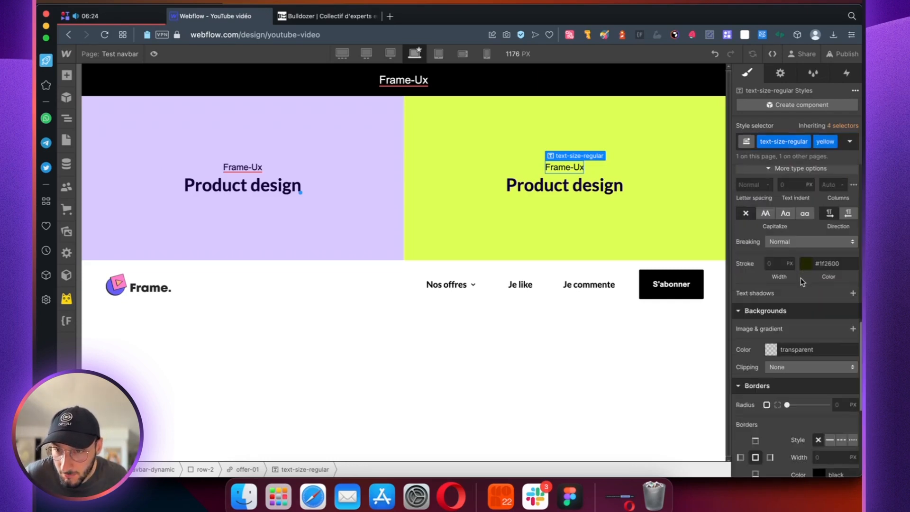
Replace the combo class on the yellow tile's Product design title with a new one named text-color-yellow
left_click(552, 190)
left_click(789, 157)
left_click(780, 198)
left_click(821, 144)
type("text-colo")
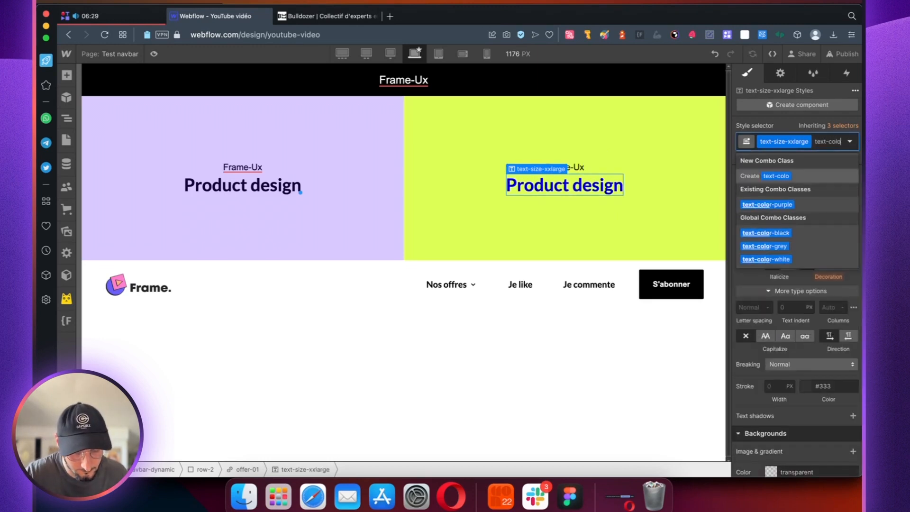
type("r-yellow")
key("Return")
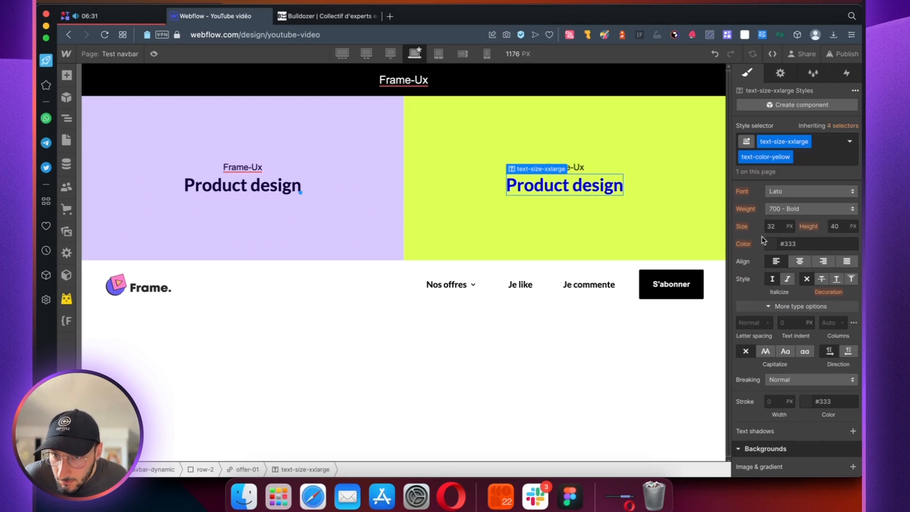
Set the text colour of the yellow tile's Product design title to the Yellow dark swatch
left_click(775, 245)
left_click(770, 450)
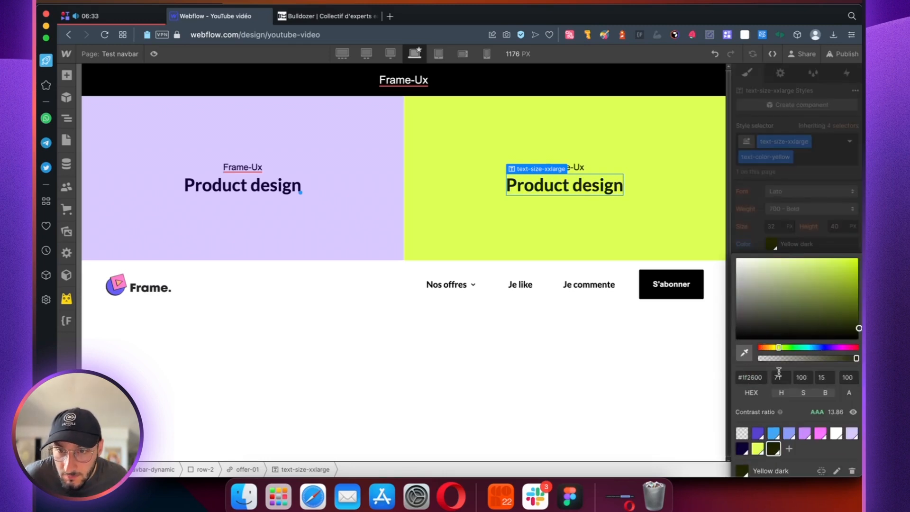
left_click(542, 220)
left_click(542, 221)
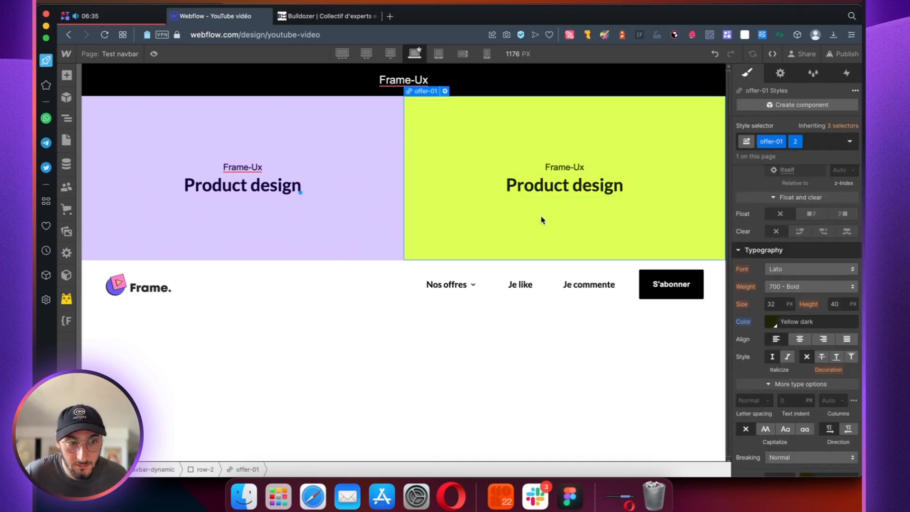
Select the shadow div inside the yellow offer tile and remove its classes
left_click(66, 118)
left_click(127, 203)
left_click(799, 142)
key("BackSpace")
Try the existing class shadow on the yellow tile's div block, then remove it
type("sh")
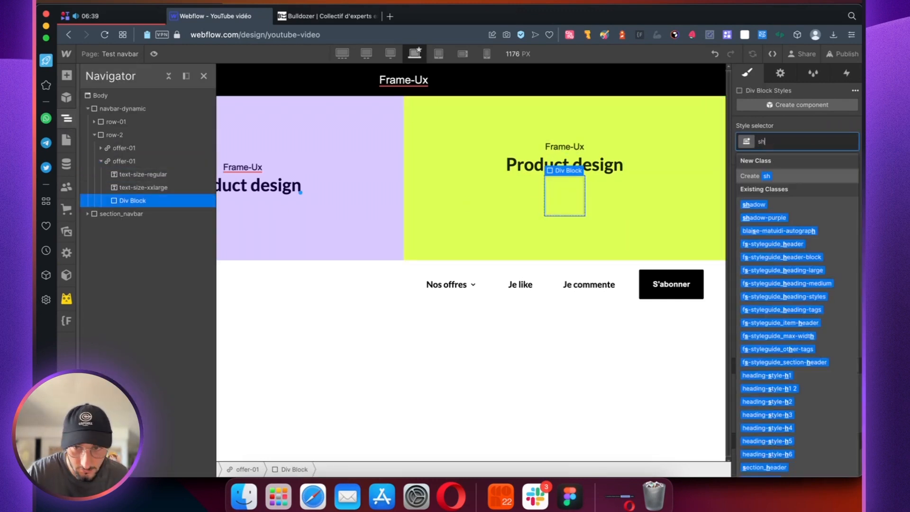
type("adow-")
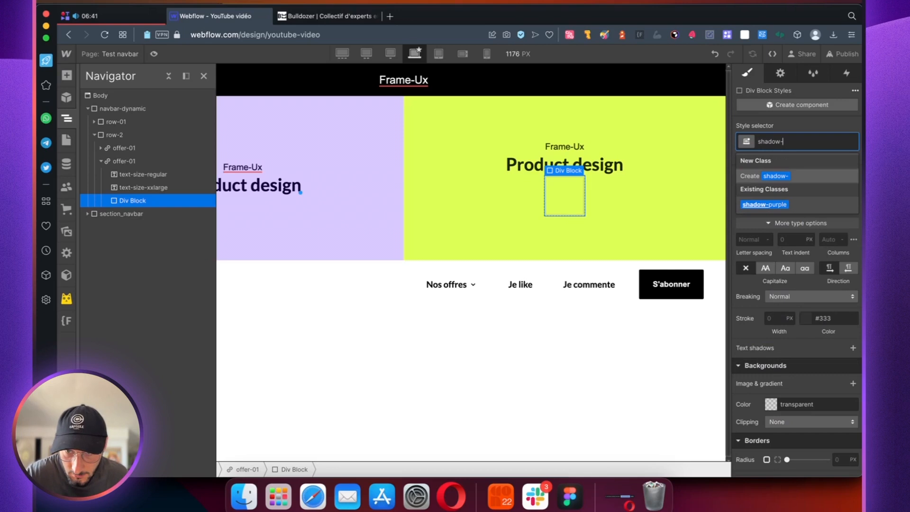
type("yel")
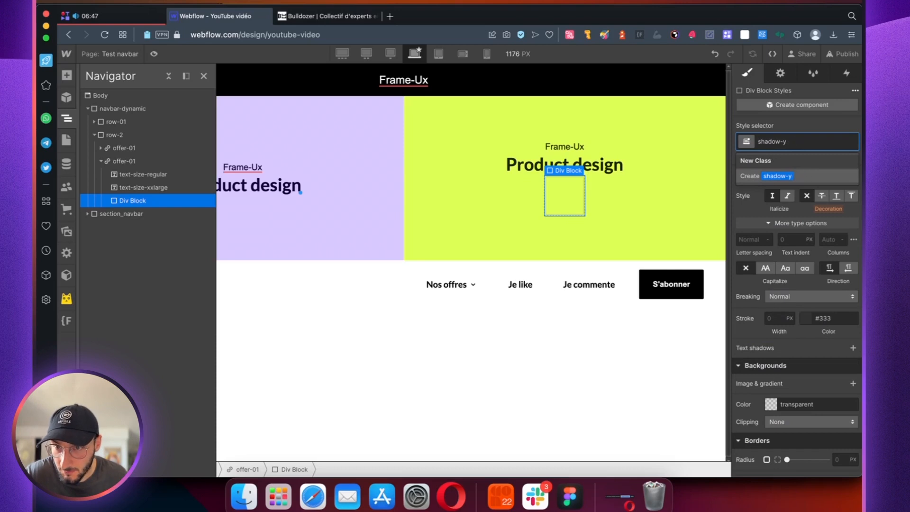
key("BackSpace")
key("BackSpace")
left_click(772, 176)
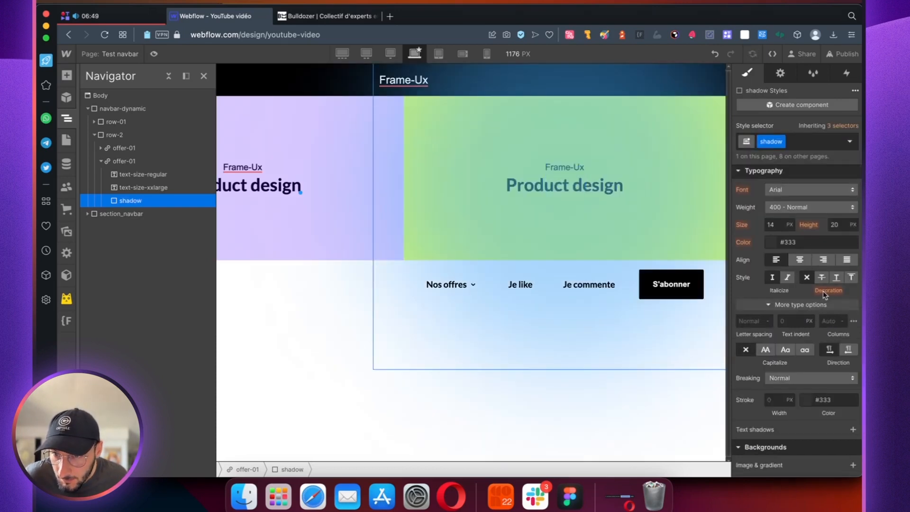
scroll(801, 282, "up", 1)
left_click(781, 142)
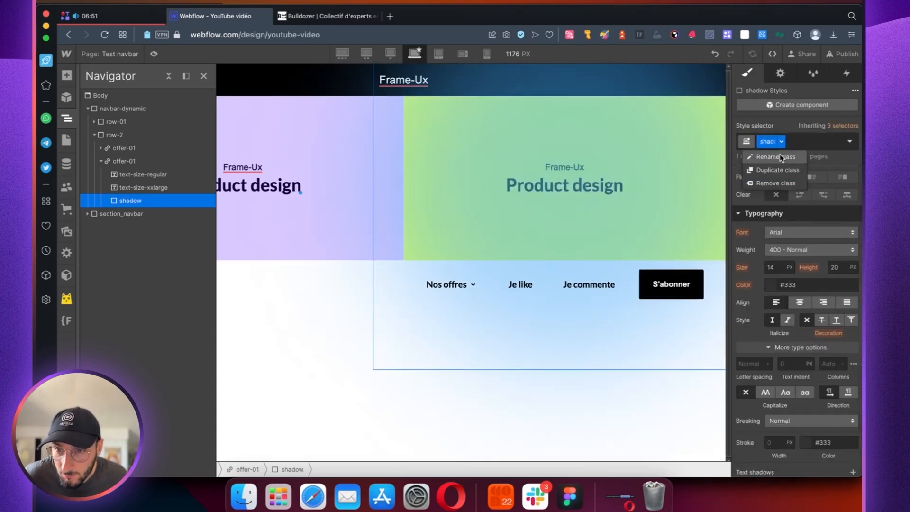
left_click(775, 183)
Give the yellow tile's div block the class shadow-purple with the existing combo class yellow
left_click(770, 141)
type("shadow")
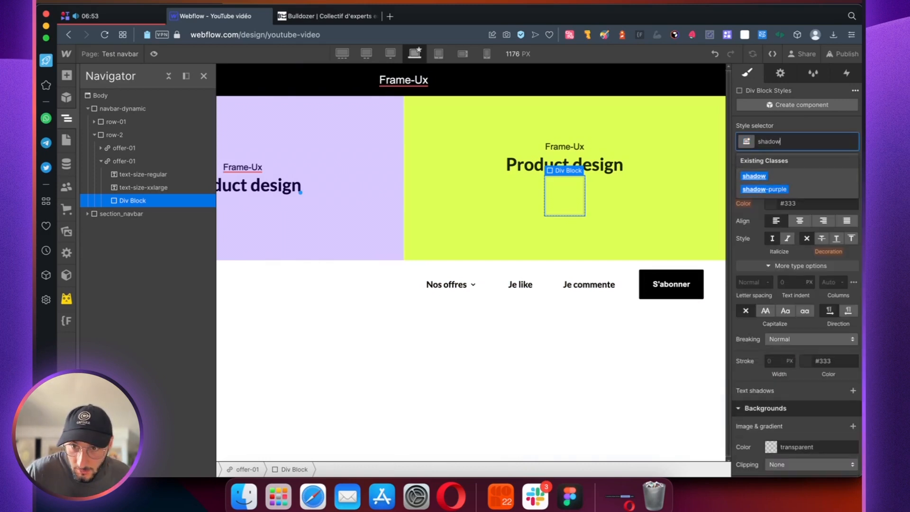
left_click(770, 190)
left_click(815, 141)
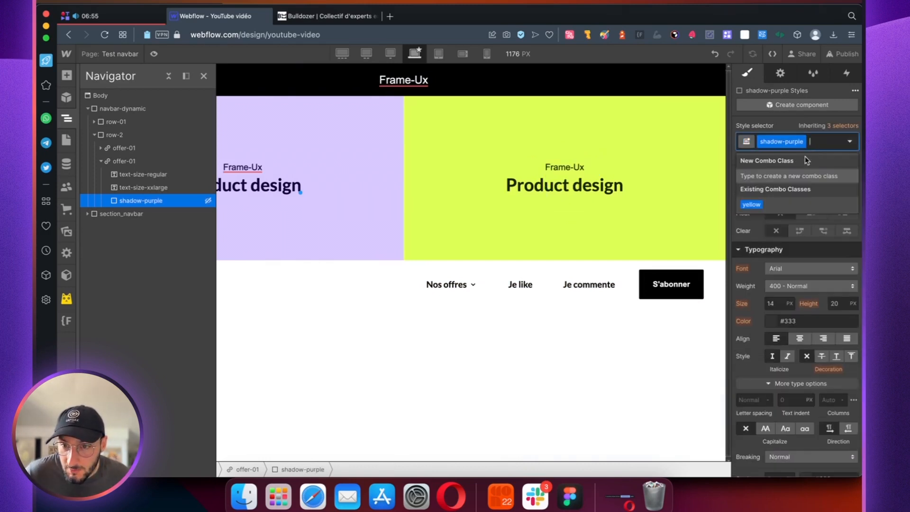
left_click(776, 197)
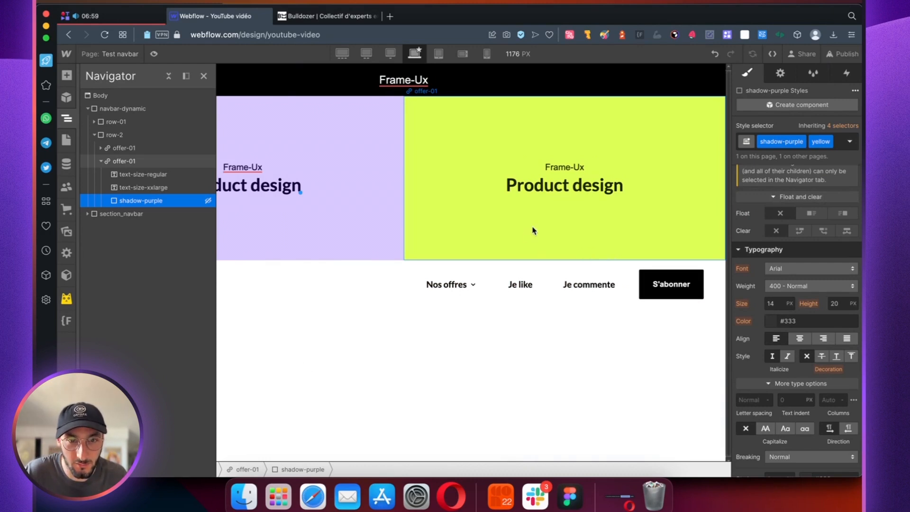
Preview the navbar with both offer tiles and return to editing
left_click(203, 76)
left_click(153, 54)
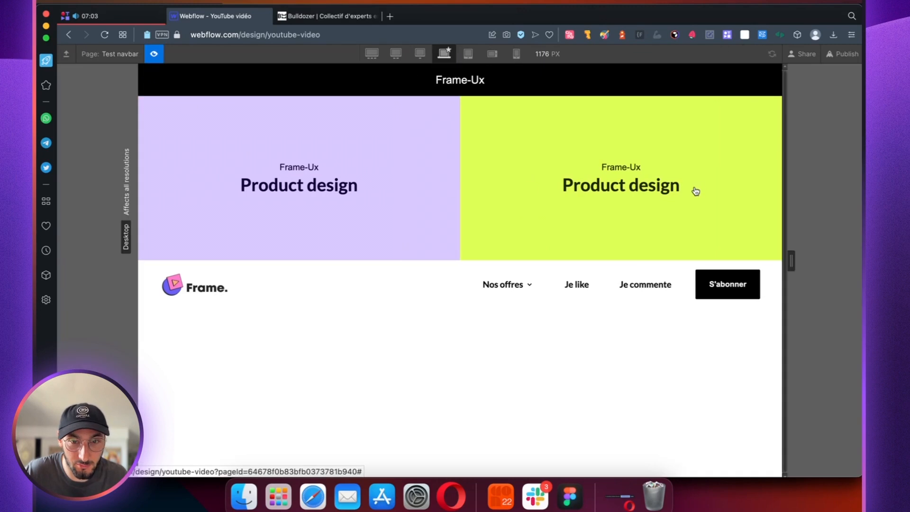
left_click(152, 53)
Add a mouse hover trigger to the purple offer tile
left_click(157, 115)
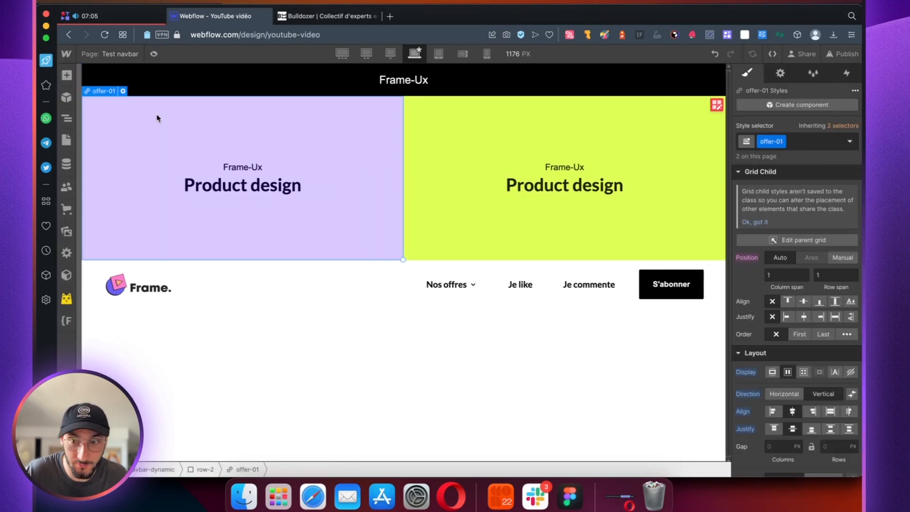
left_click(66, 118)
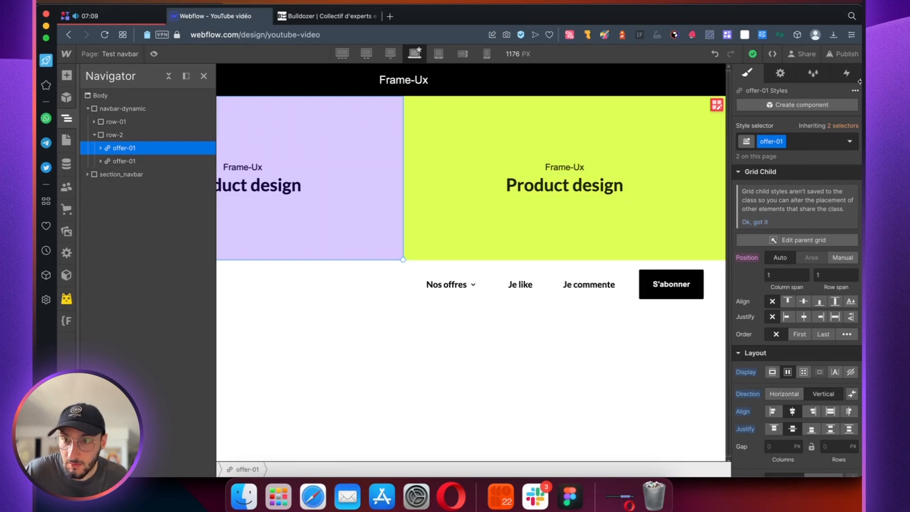
left_click(846, 72)
left_click(855, 108)
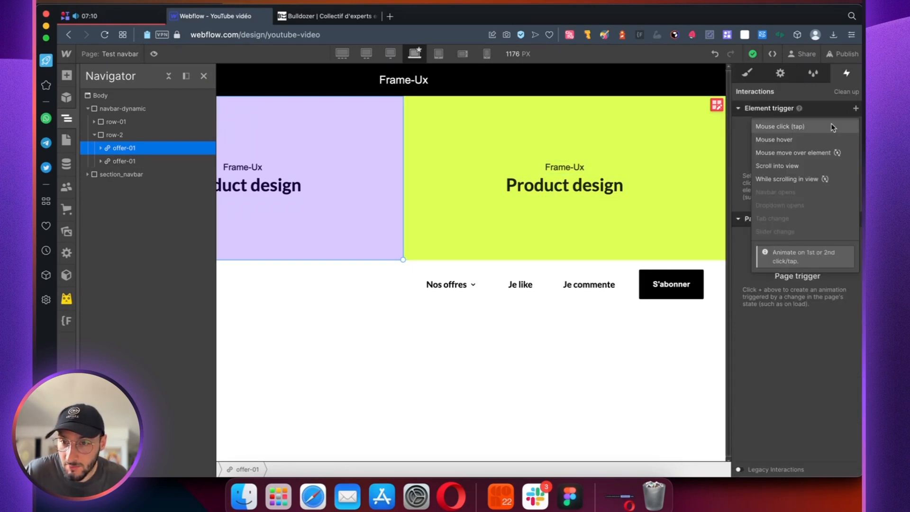
left_click(784, 140)
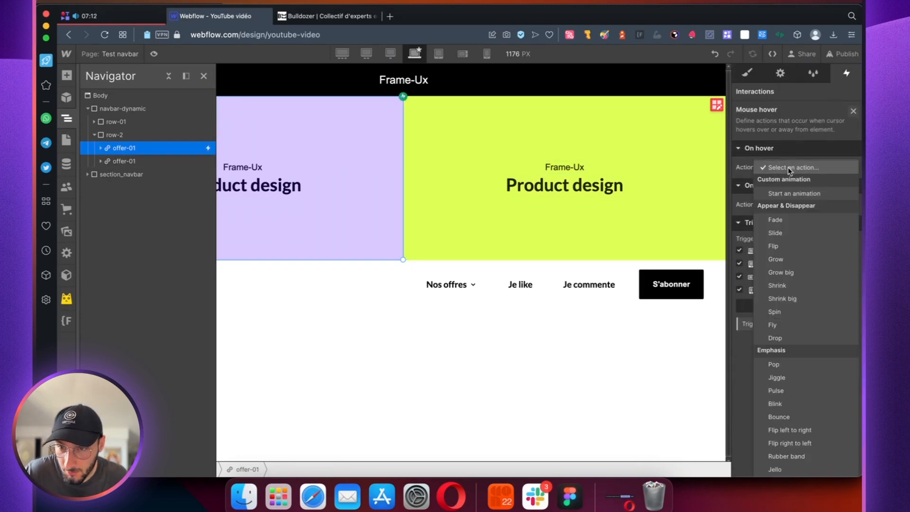
Make the hover start a new timed animation named "Offer hover In (01)"
left_click(788, 193)
scroll(791, 199, "down", 10)
scroll(794, 205, "down", 5)
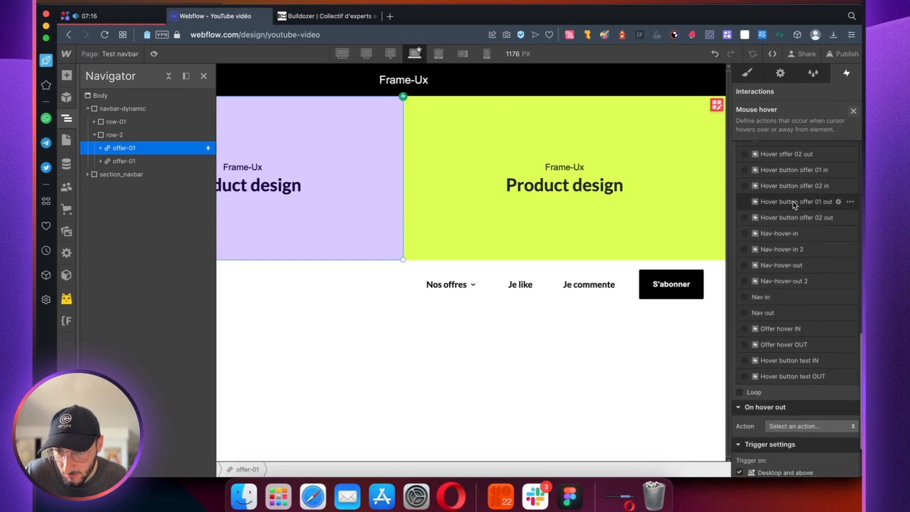
scroll(829, 151, "up", 15)
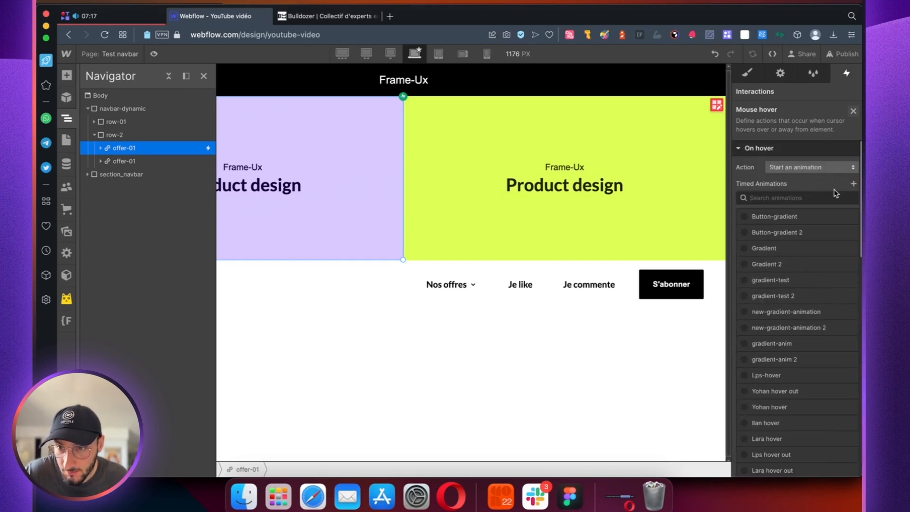
left_click(853, 184)
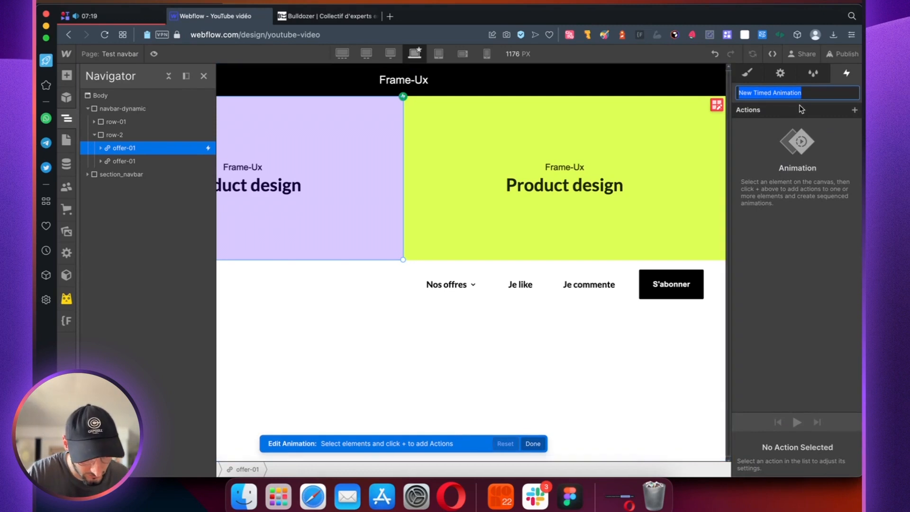
type("over In (01")
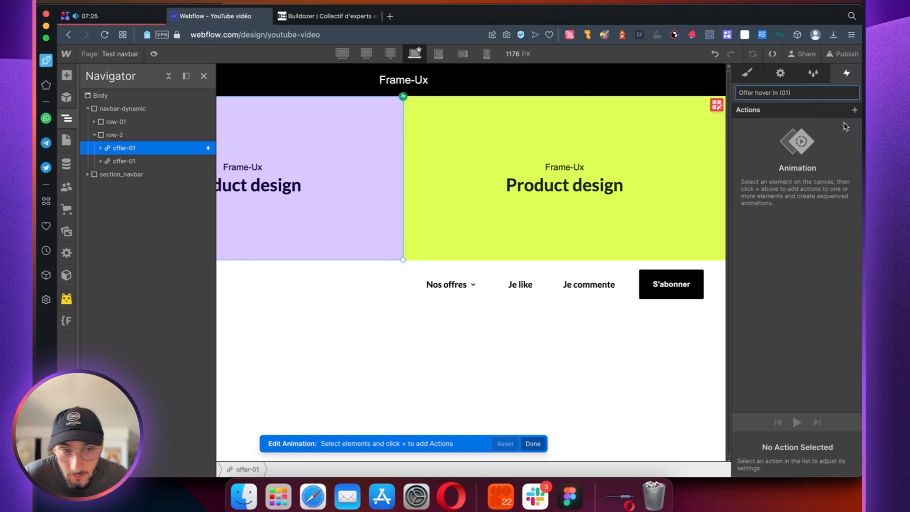
left_click(303, 16)
left_click(262, 19)
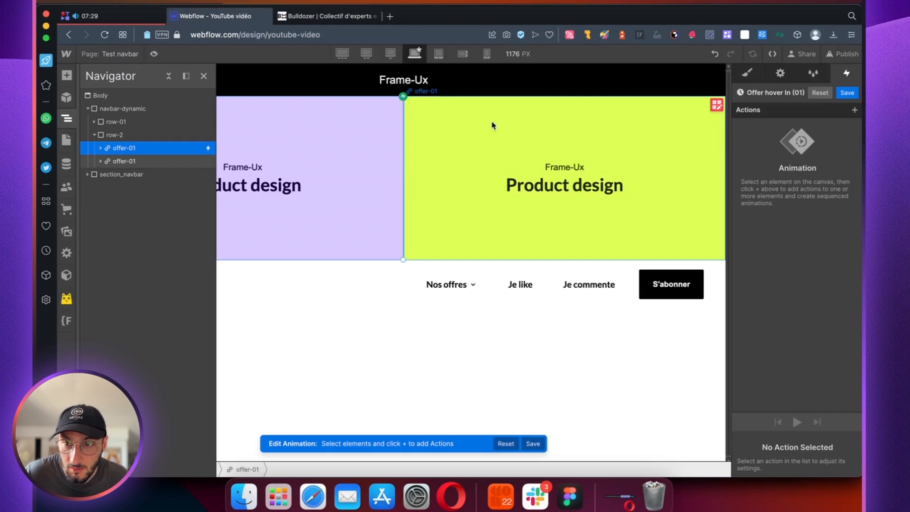
Add a BG Color action for the purple tile with the swatch Bulldozer violet foncé
left_click(853, 111)
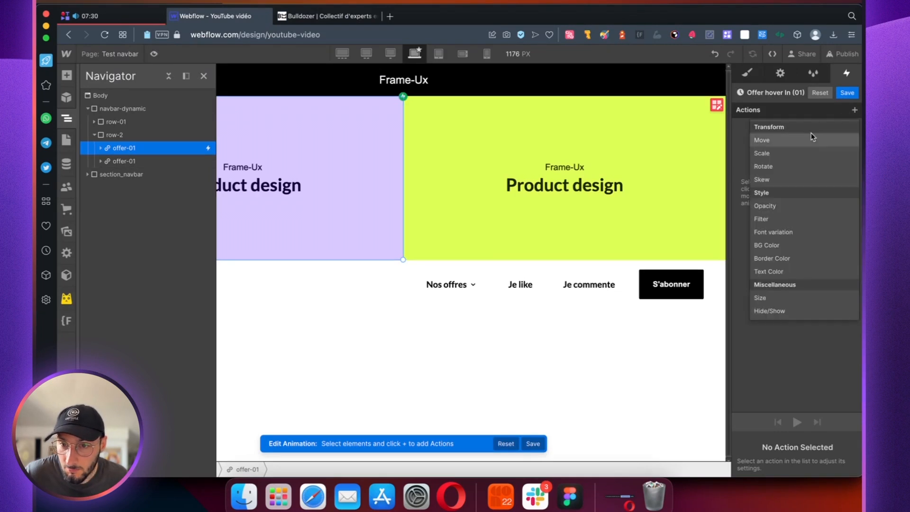
left_click(779, 245)
left_click(774, 467)
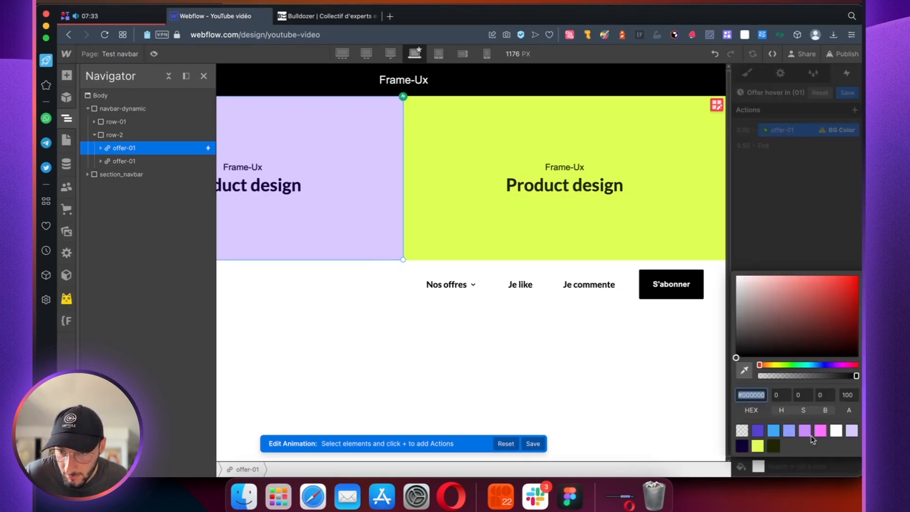
left_click(773, 445)
left_click(776, 240)
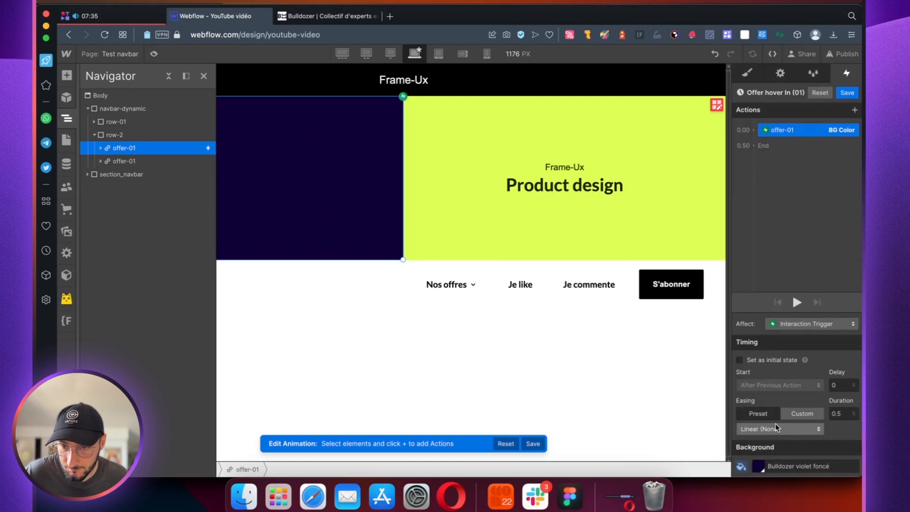
Set the background colour action's easing to Ease and its duration to 0.25 s
left_click(776, 428)
left_click(753, 97)
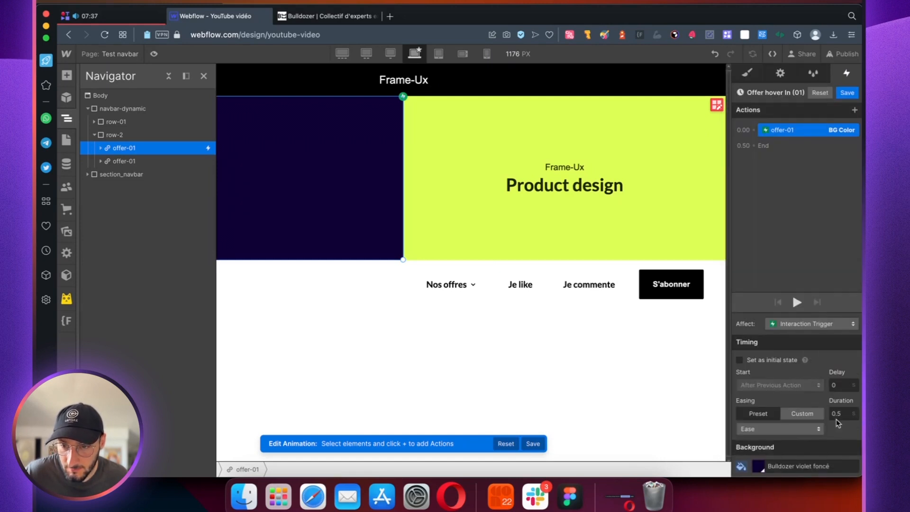
left_click(836, 413)
type("0.25")
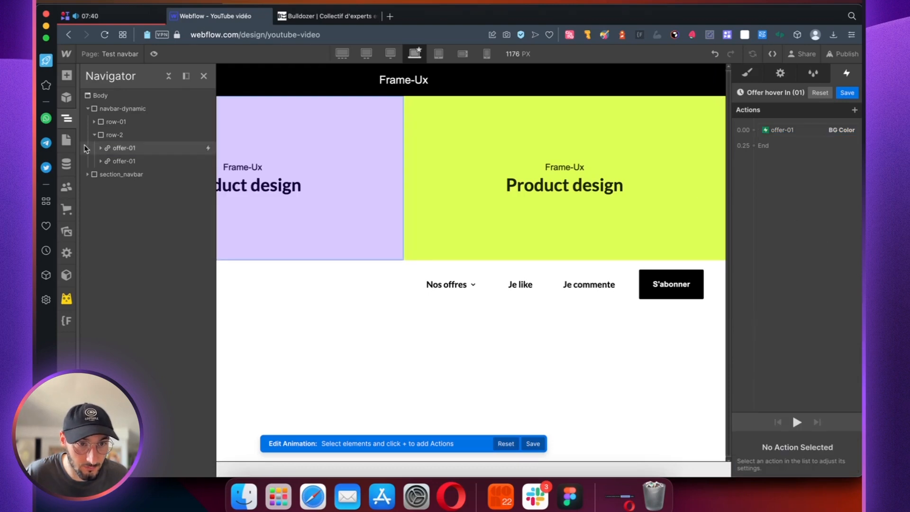
Add a Text Color action for the purple tile's Frame-Ux text, affecting only the selected element and starting with the previous action
left_click(133, 161)
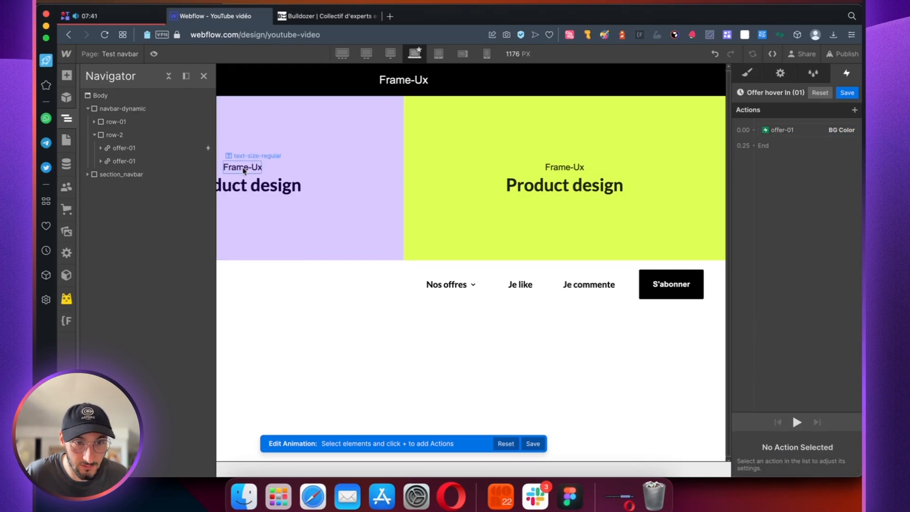
key("z")
left_click(854, 109)
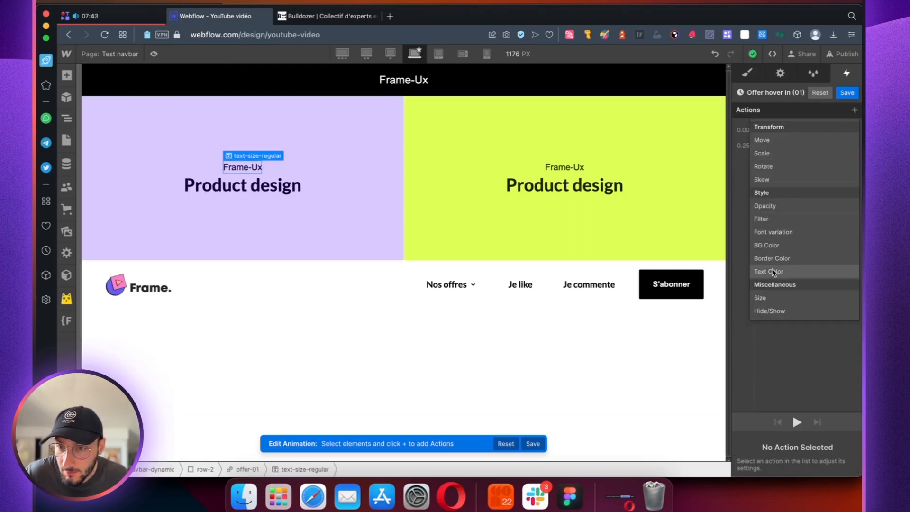
left_click(804, 270)
left_click(810, 288)
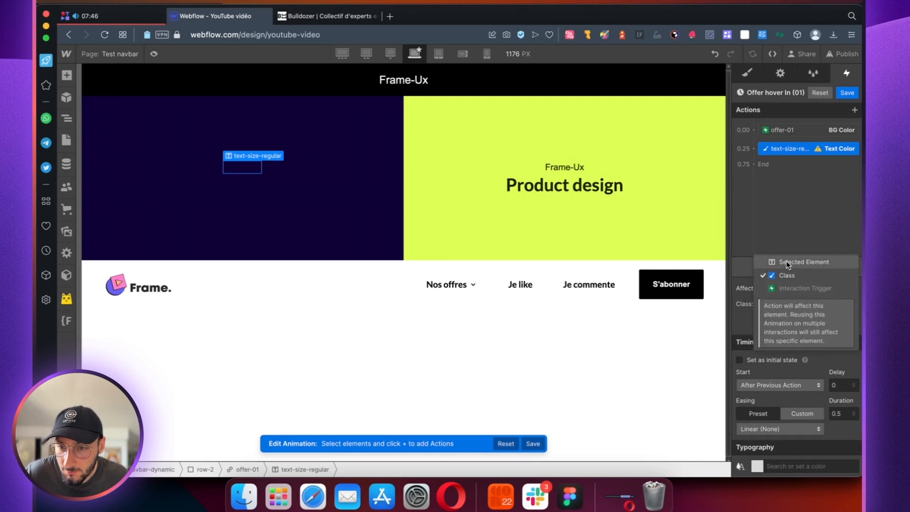
left_click(786, 263)
left_click(764, 385)
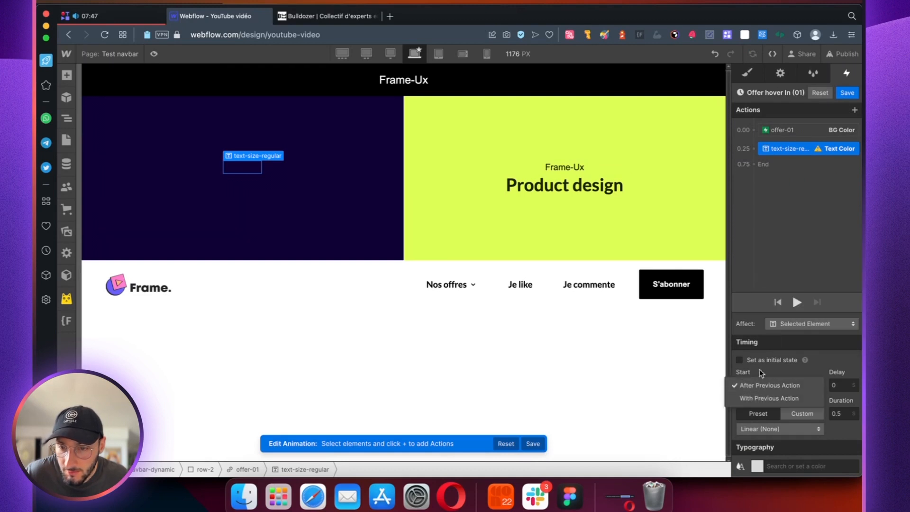
left_click(768, 398)
Give the Frame-Ux text colour action Ease easing, a 0.25 s duration and the light violet swatch
left_click(779, 428)
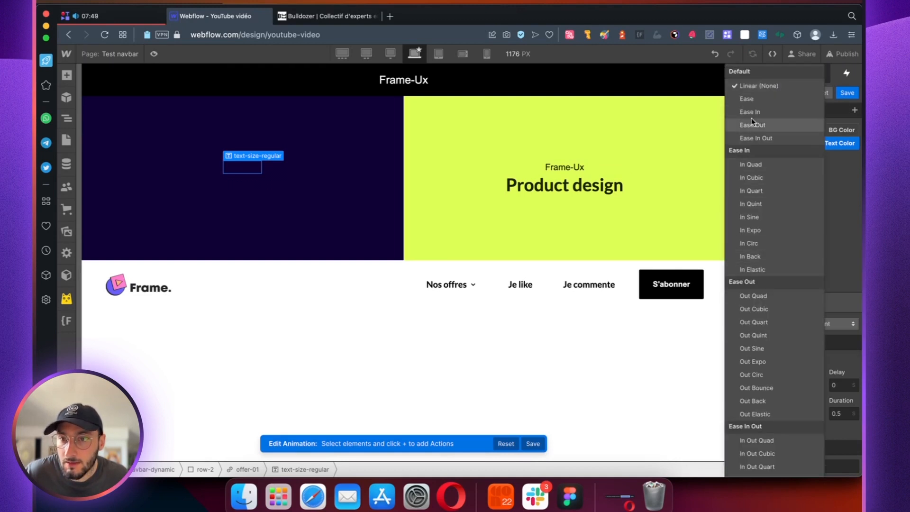
left_click(751, 99)
left_click(836, 413)
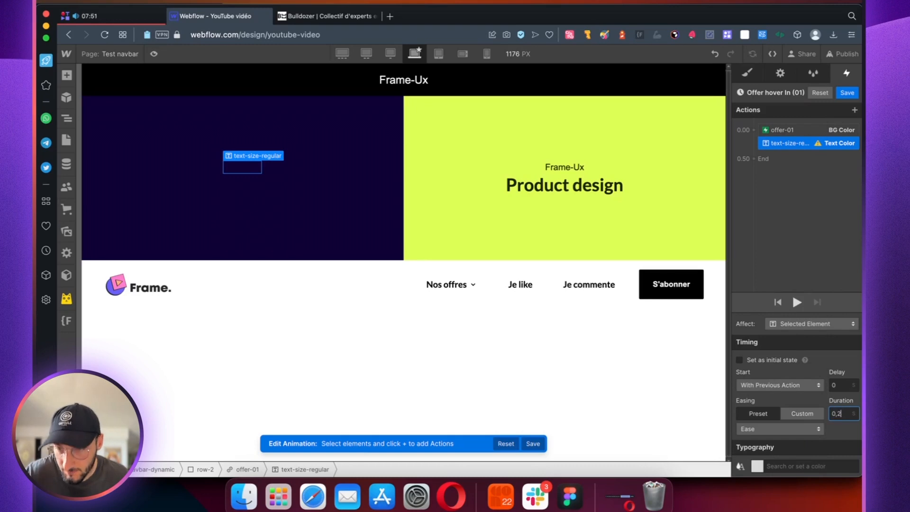
left_click(757, 465)
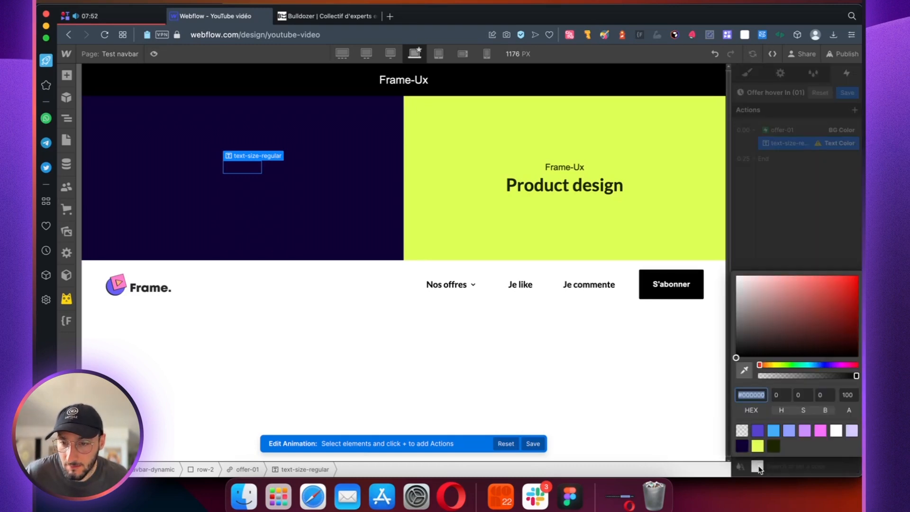
left_click(851, 430)
Add a Text Color action for the purple tile's Product design heading, affecting only the selected element and starting with the previous action
left_click(199, 204)
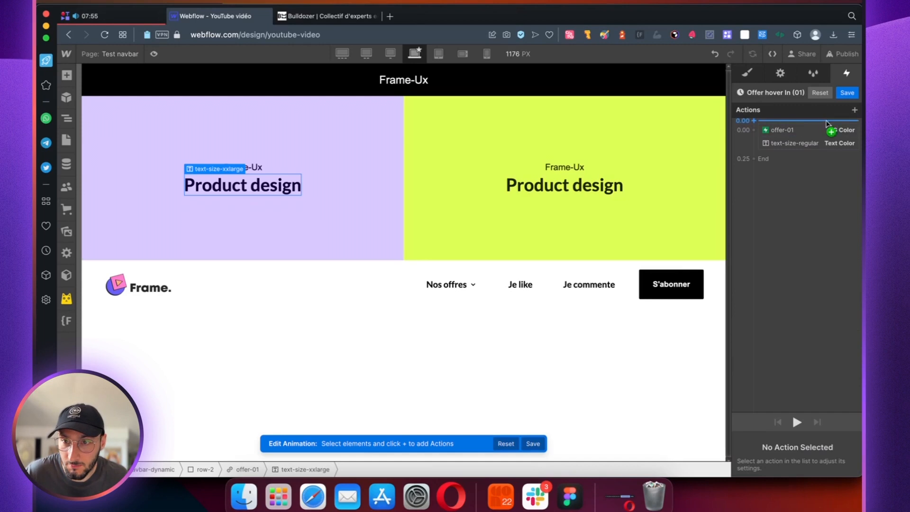
left_click(854, 110)
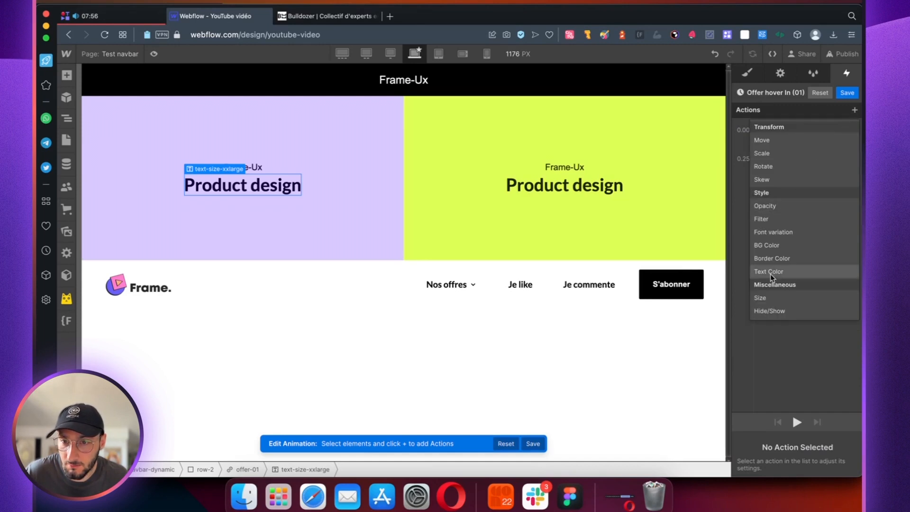
left_click(772, 277)
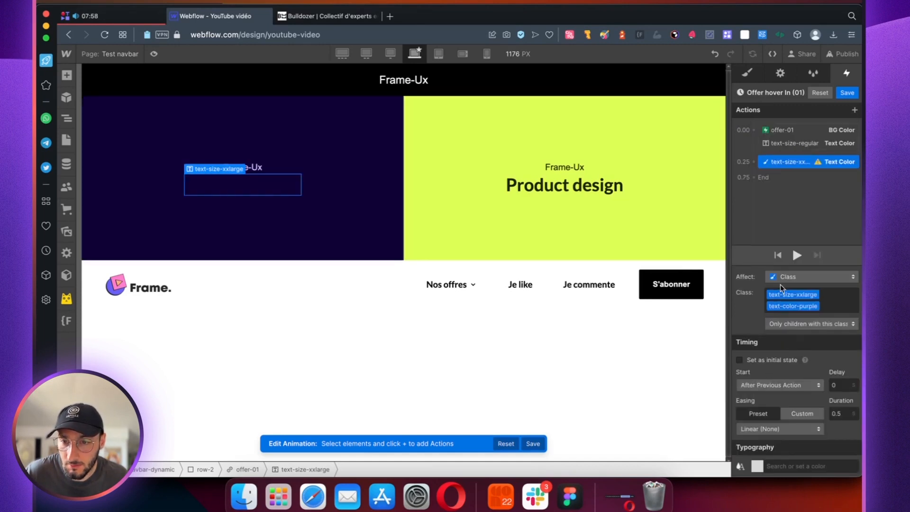
left_click(780, 279)
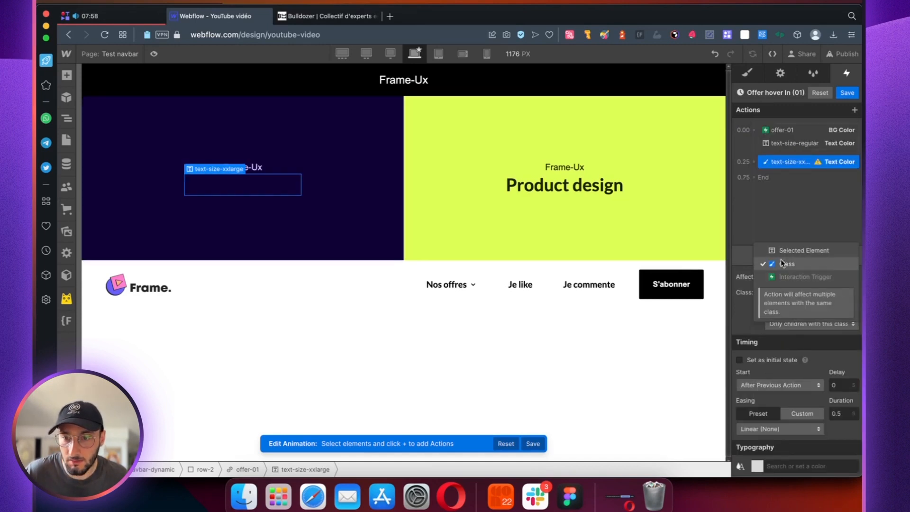
left_click(780, 259)
left_click(751, 382)
left_click(758, 398)
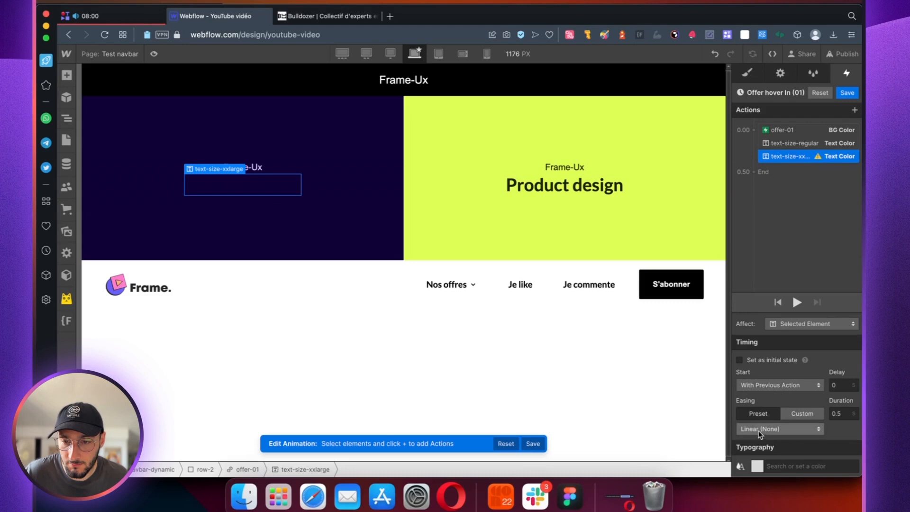
Give the Product design heading's colour action Ease easing, the Bulldozer-violet colour and a 0.25 s duration
left_click(758, 429)
left_click(756, 100)
left_click(758, 465)
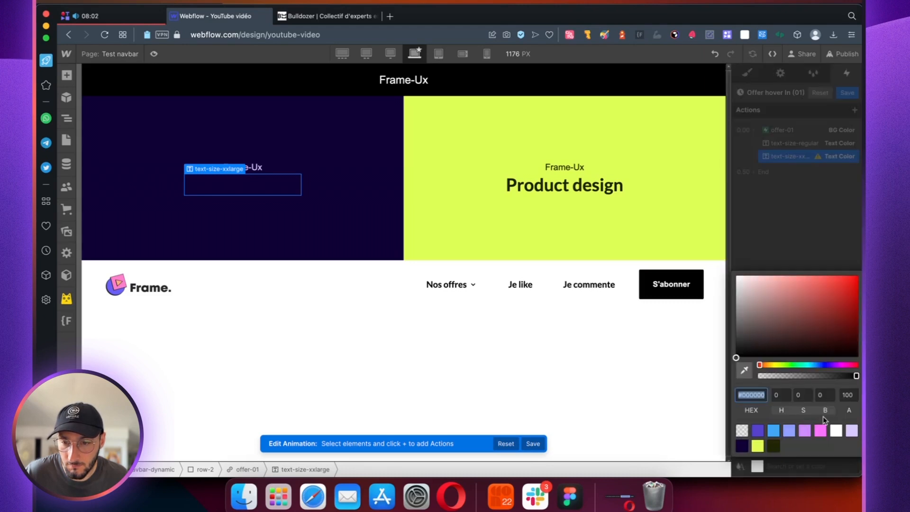
left_click(850, 431)
left_click(812, 230)
left_click(835, 412)
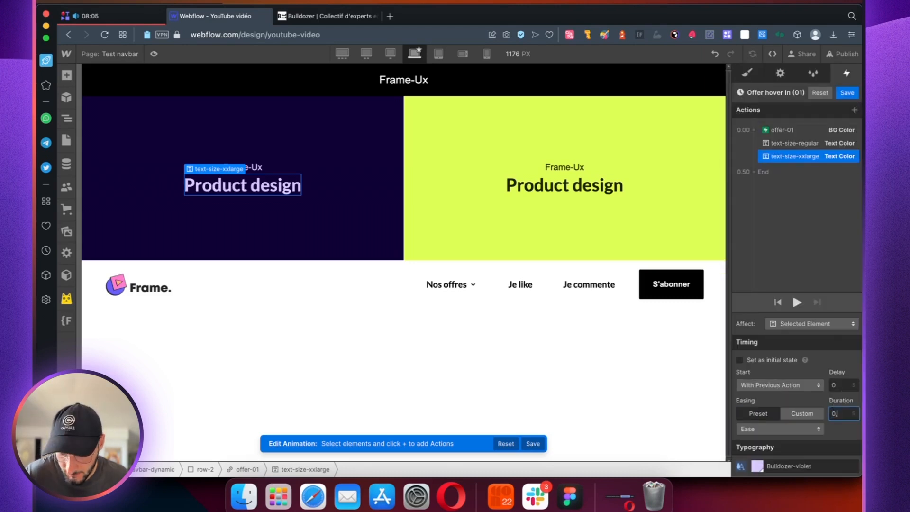
type("0.25")
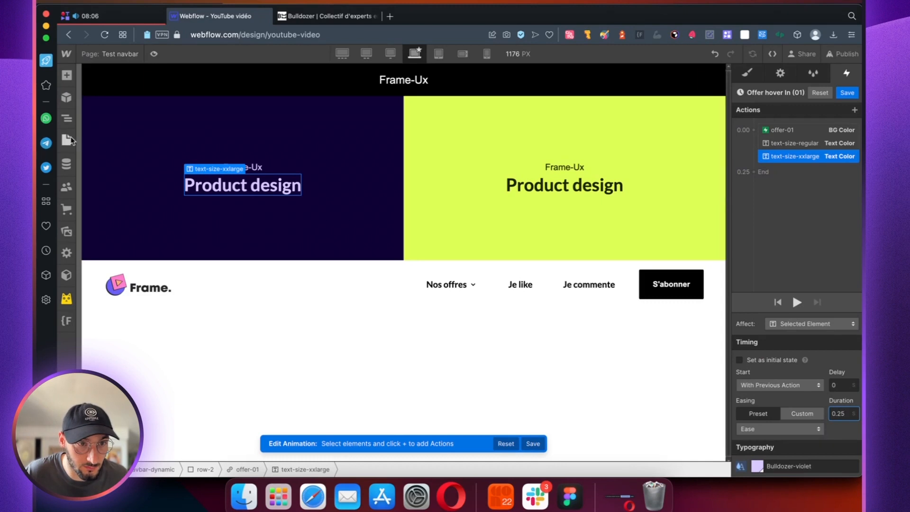
Add a Hide/Show action for the purple tile's shadow-purple div, affecting only the selected element
left_click(66, 118)
left_click(125, 188)
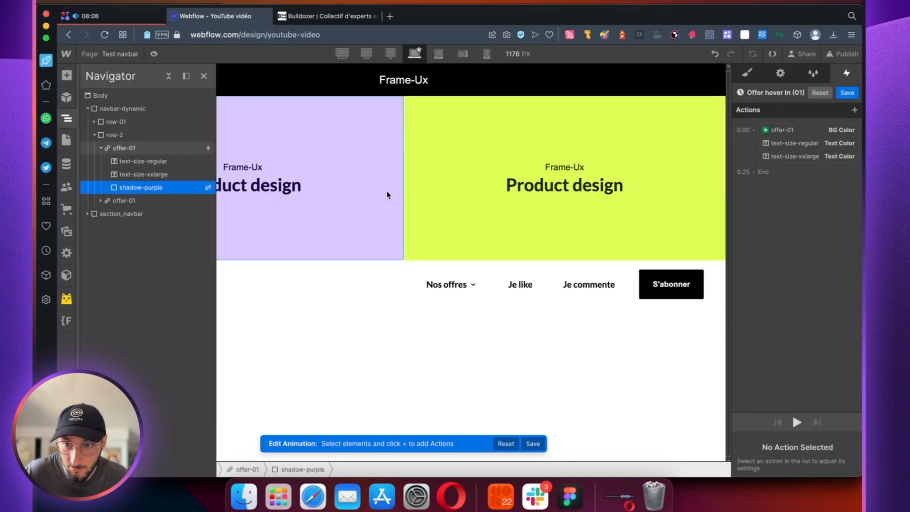
left_click(854, 110)
left_click(773, 311)
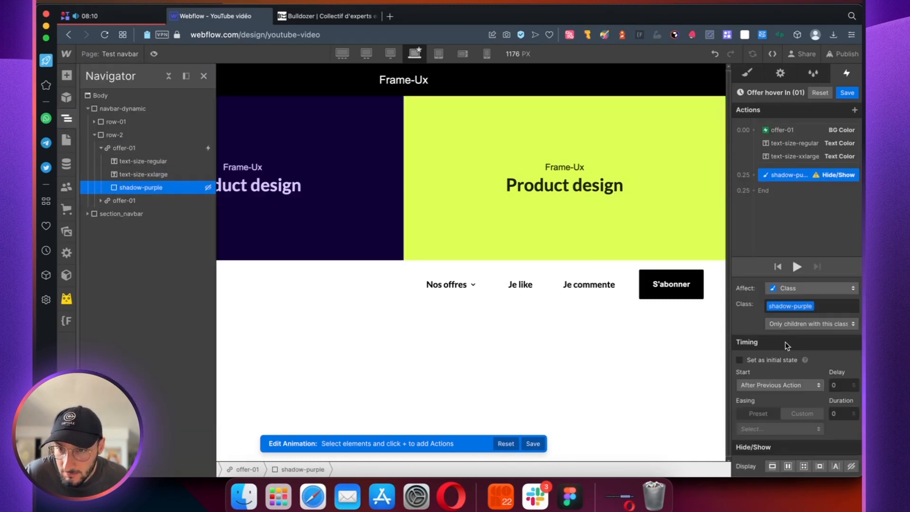
left_click(786, 289)
left_click(788, 266)
Start the shadow-purple Hide/Show action with the previous action and set its display to block
left_click(766, 385)
left_click(764, 397)
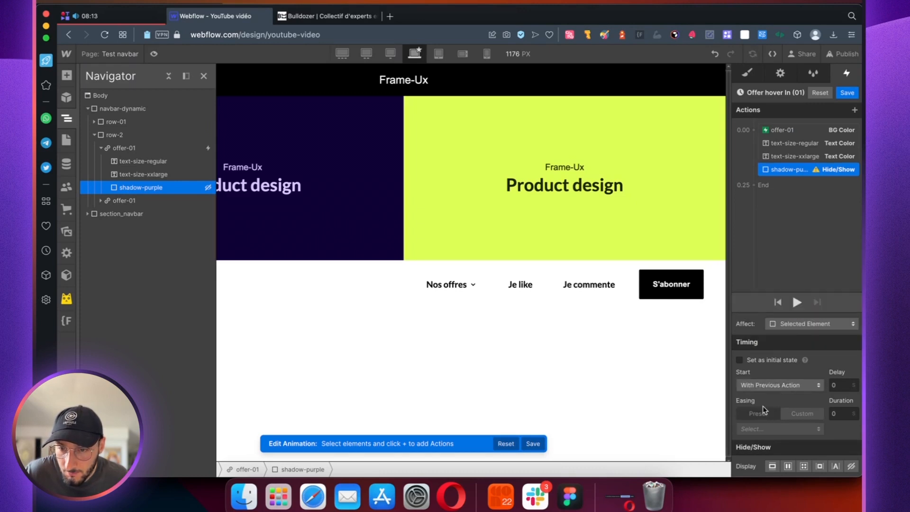
left_click(771, 466)
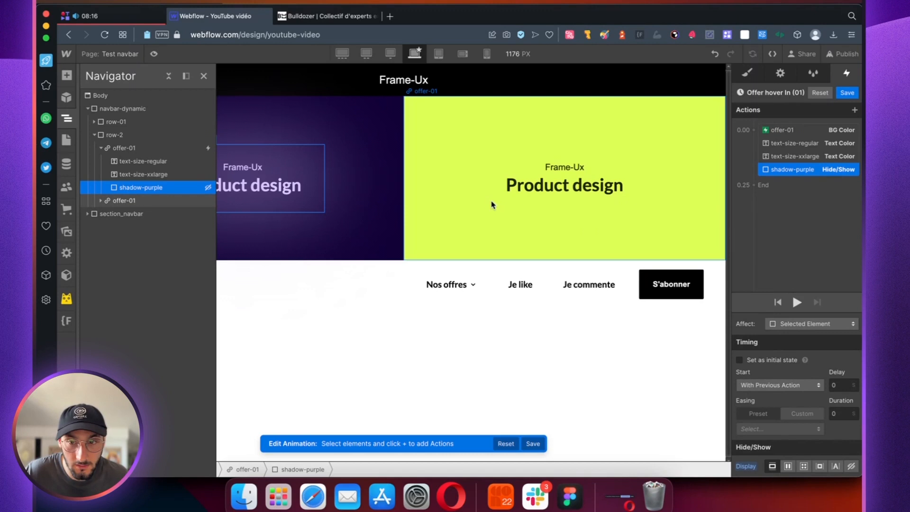
Check the glow on the whole purple tile and switch to the Bulldozer site for comparison
left_click(203, 76)
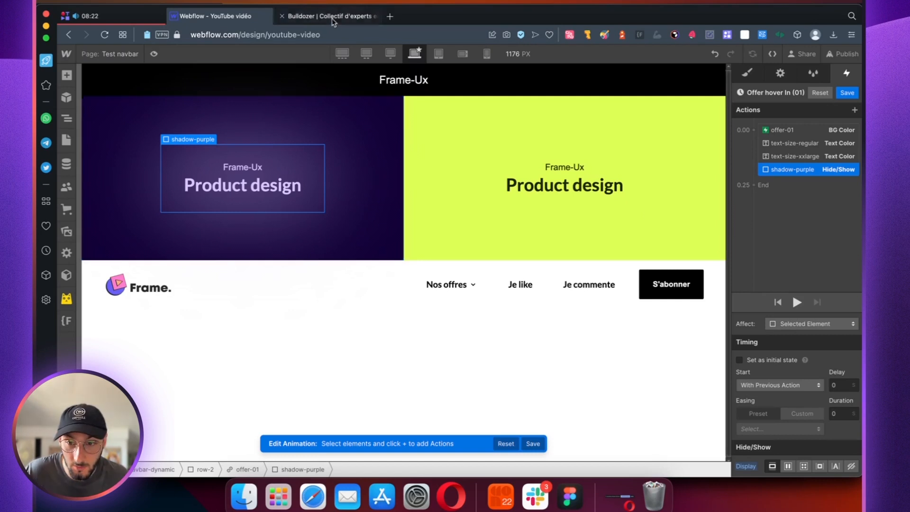
left_click(333, 16)
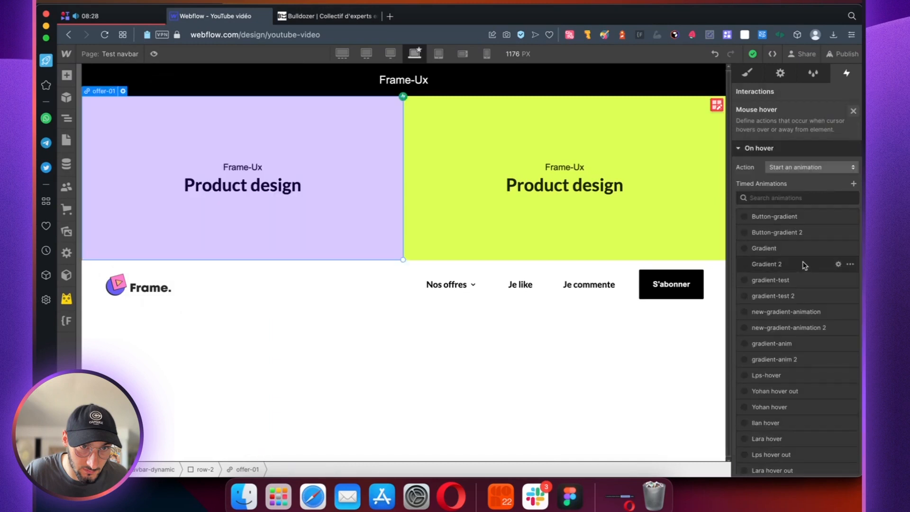
Set the purple tile's hover-out action to start an animation and duplicate Offer hover In (01) for it
scroll(803, 263, "down", 10)
left_click(806, 346)
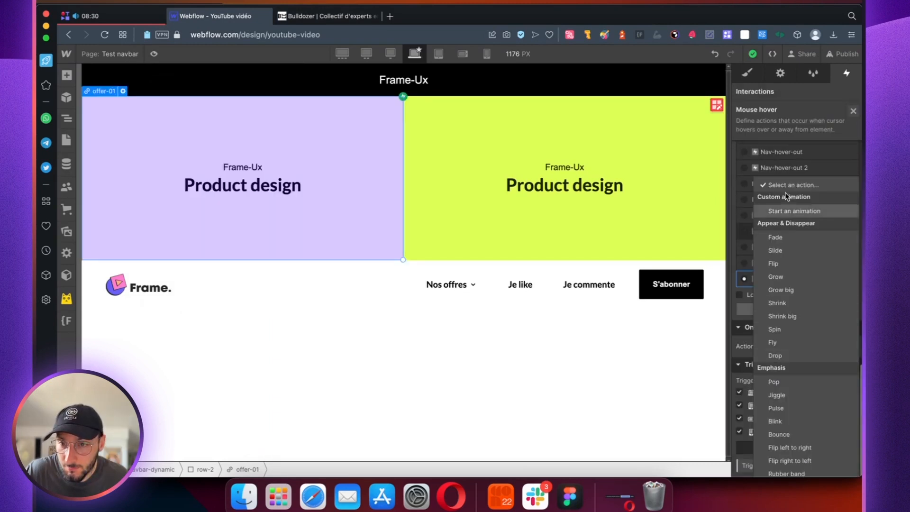
left_click(800, 207)
scroll(801, 320, "down", 5)
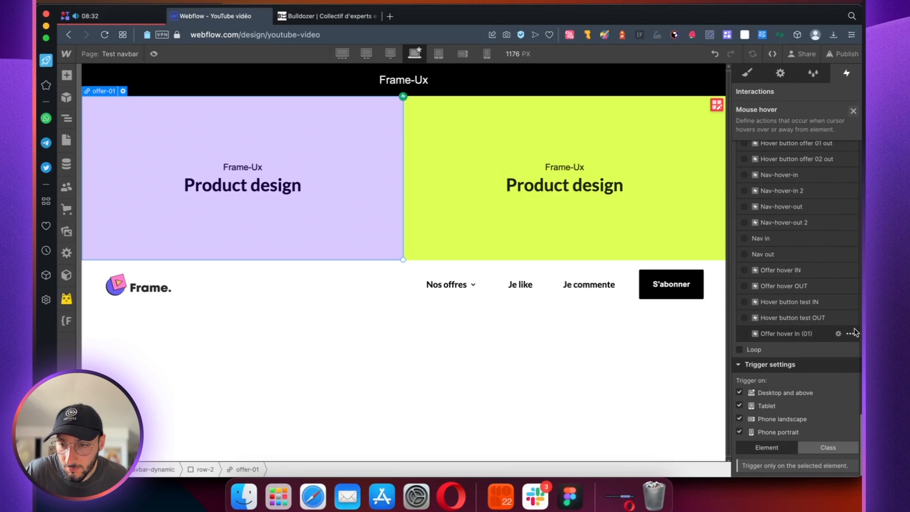
left_click(849, 334)
left_click(829, 376)
double_click(791, 368)
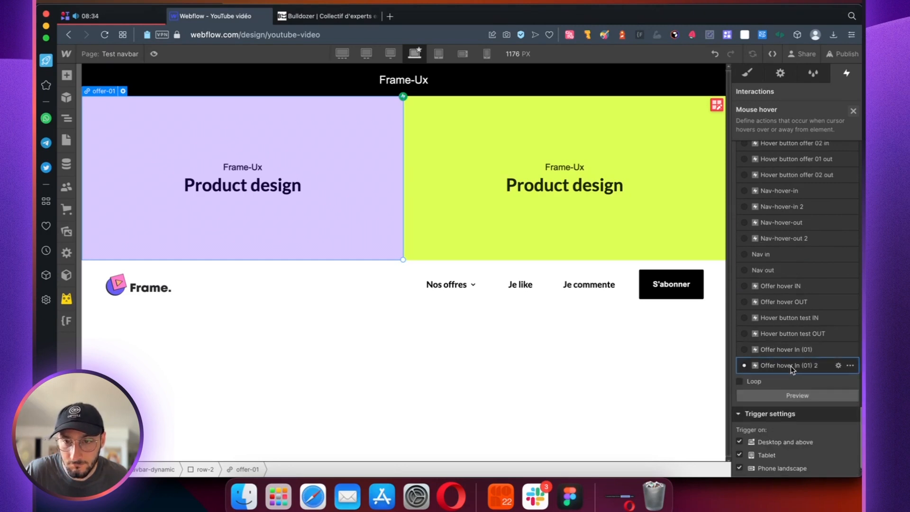
Rename the duplicated animation to Offer hover OUT (01)
left_click(781, 96)
left_click(795, 94)
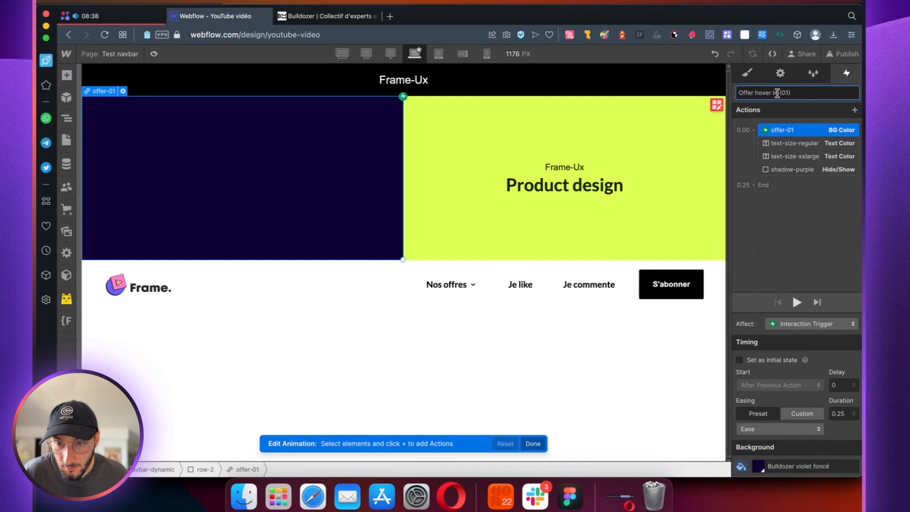
left_click(777, 93)
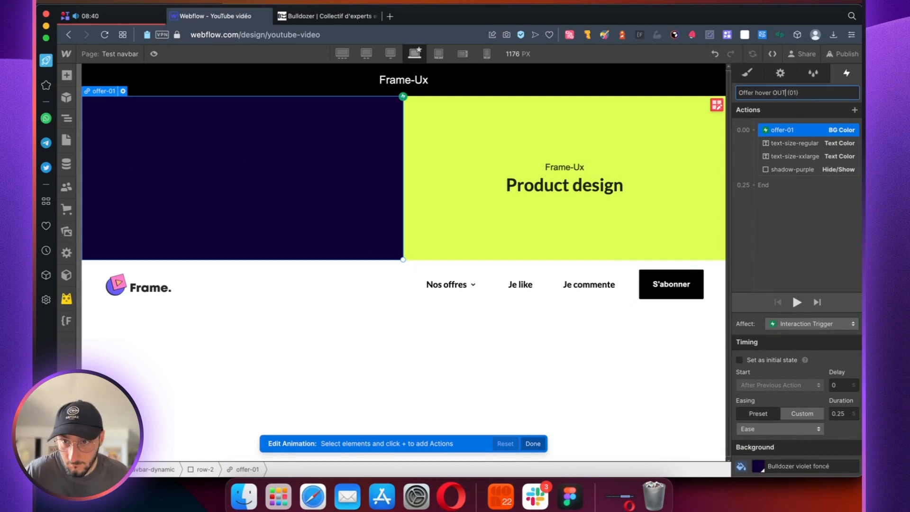
type("OUT")
key("Return")
Set the hover-out background to Bulldozer-violet and the colour of both tile texts to Bulldozer violet foncé
left_click(758, 465)
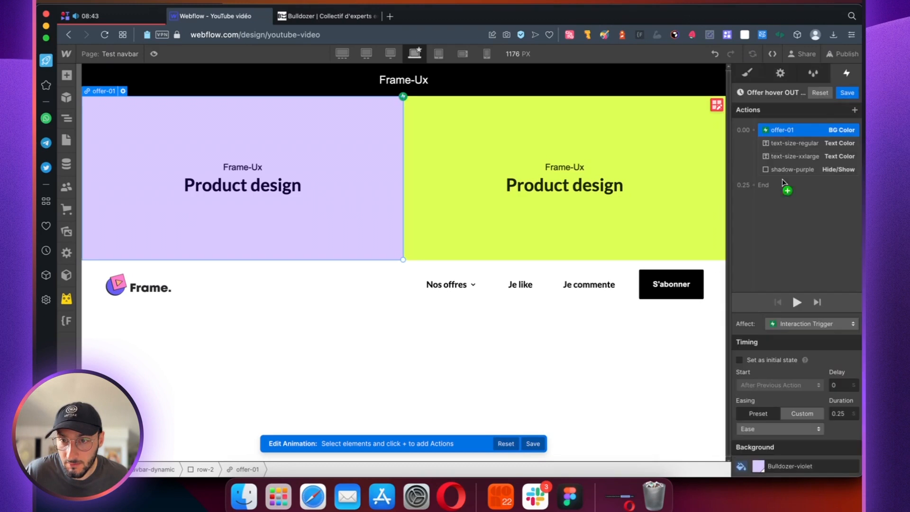
left_click(794, 142)
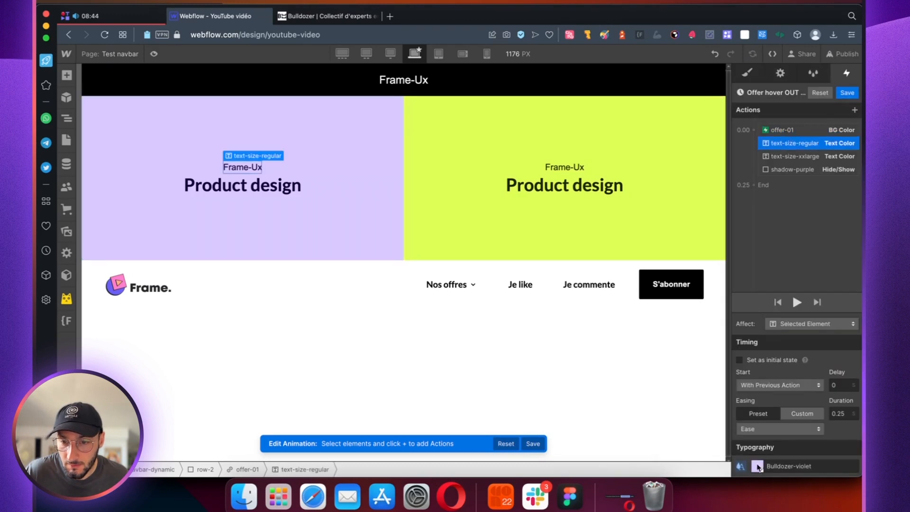
left_click(757, 465)
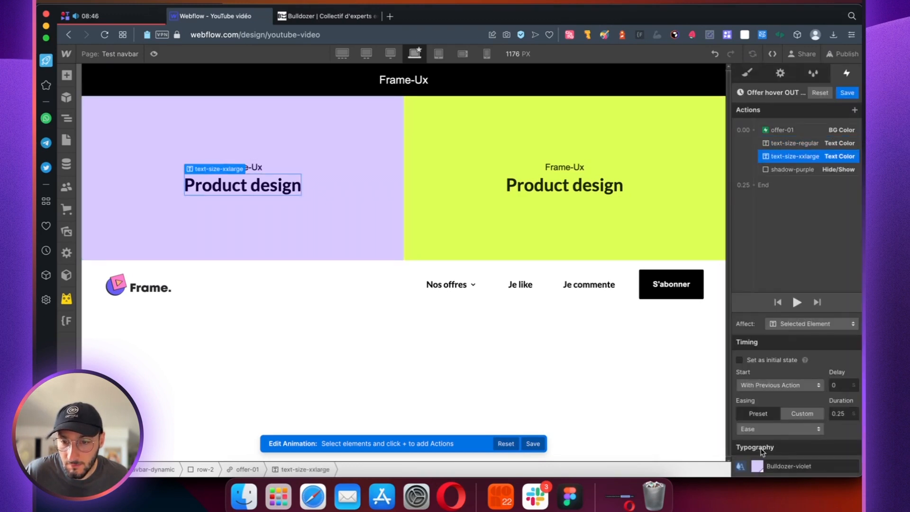
left_click(758, 466)
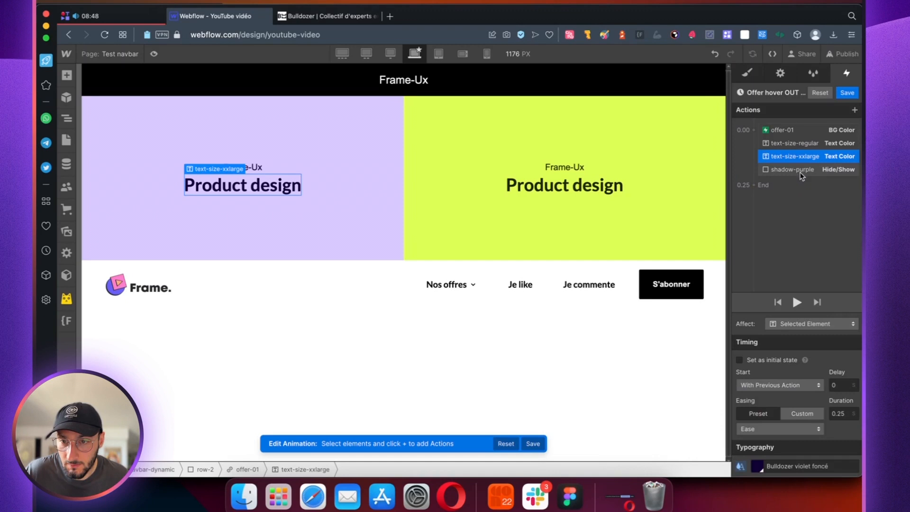
Hide the shadow-purple div in the hover-out animation and preview the purple tile's hover effect
left_click(800, 170)
left_click(850, 465)
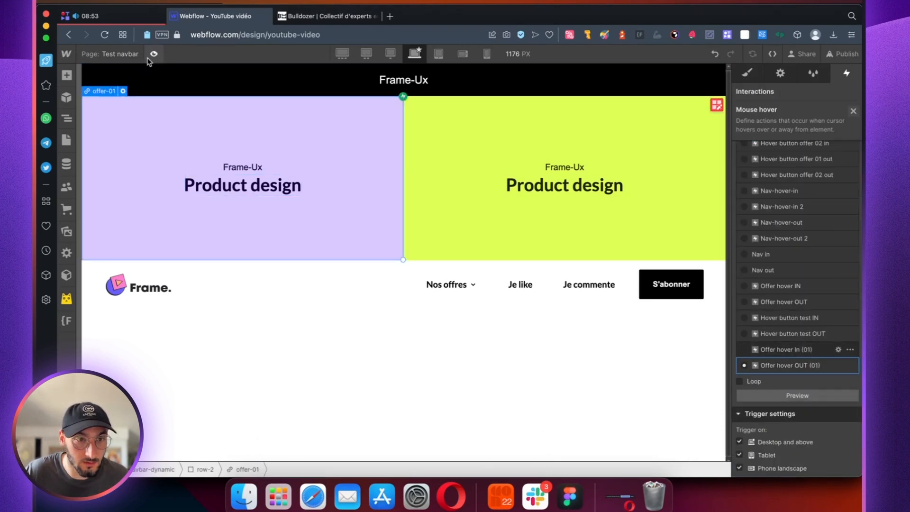
left_click(154, 53)
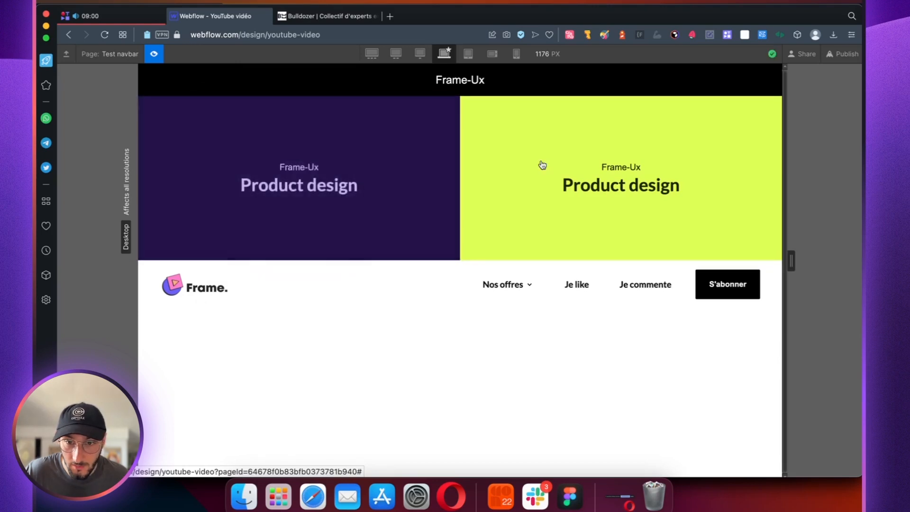
left_click(154, 54)
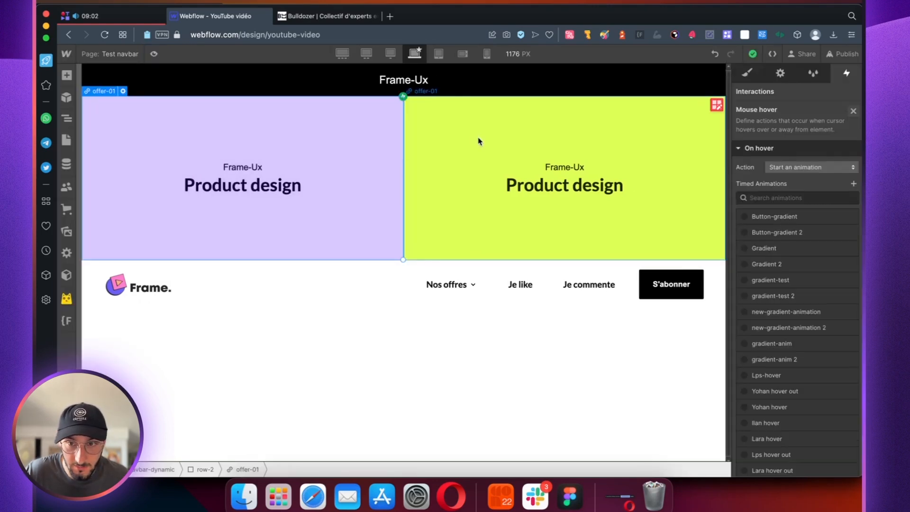
Add a mouse hover trigger to the yellow offer tile and create a timed animation named Offer hover In (2)
left_click(479, 141)
left_click(854, 109)
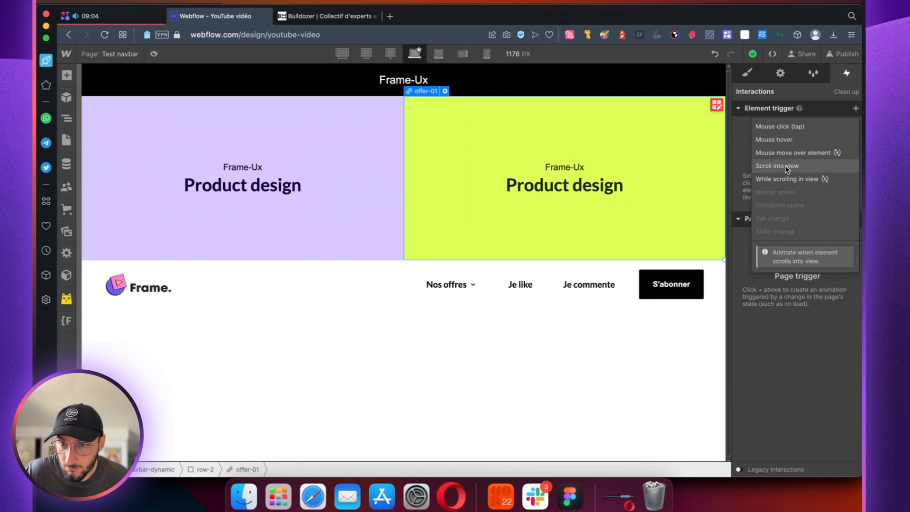
left_click(775, 140)
left_click(854, 186)
type("Offer")
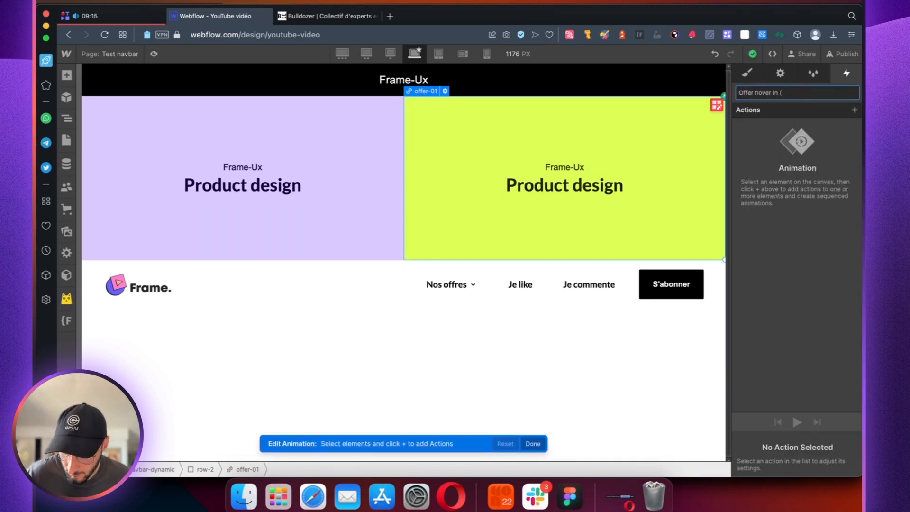
left_click(854, 110)
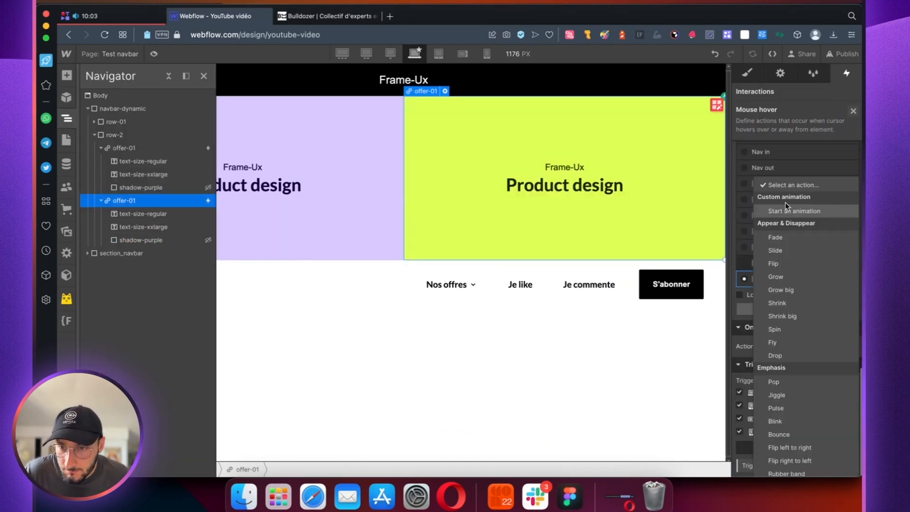
Set up Offer hover OUT (2) as the yellow tile's hover-out animation and preview the tiles
left_click(788, 211)
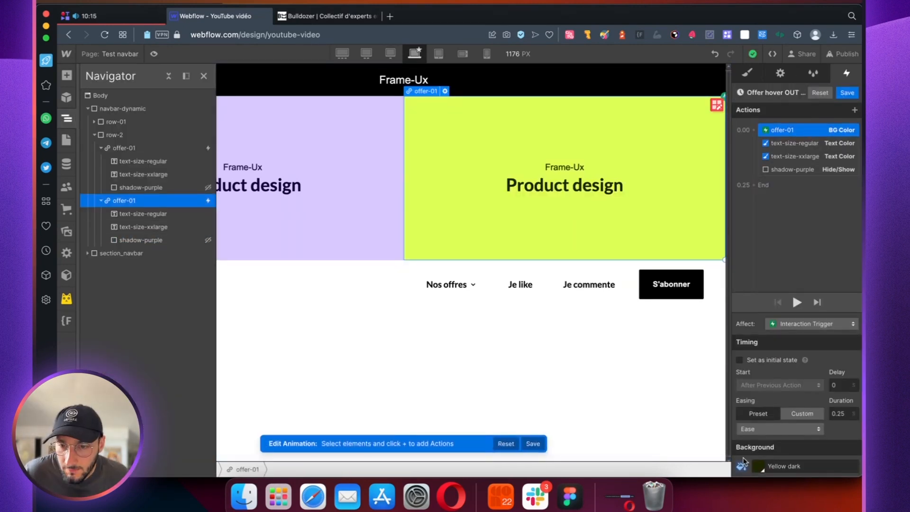
left_click(796, 142)
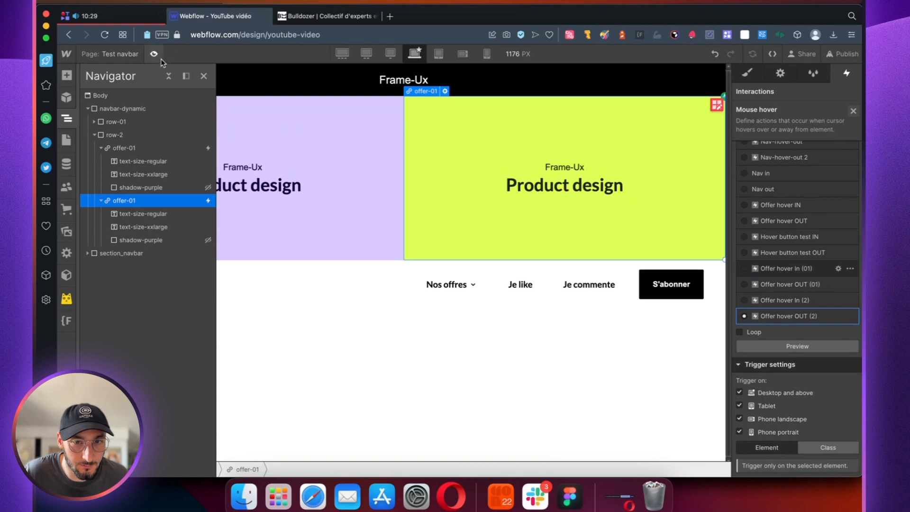
left_click(154, 54)
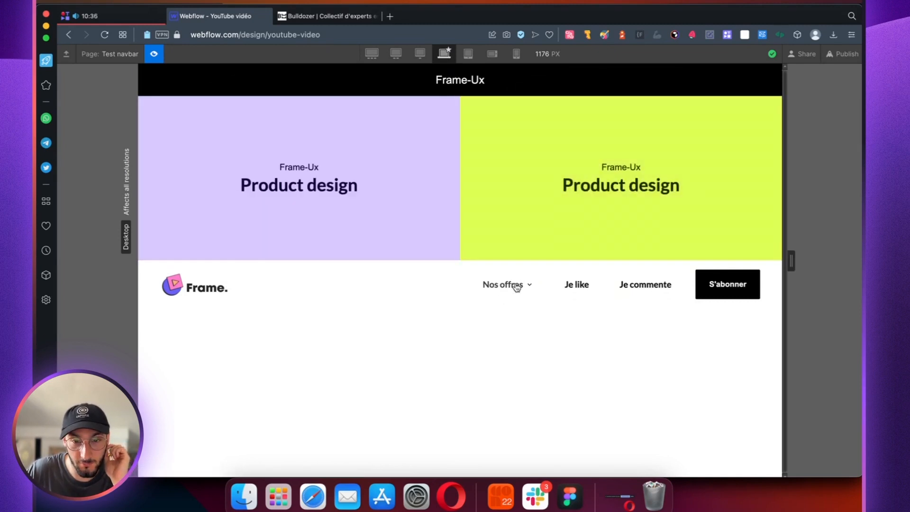
key("super+shift+p")
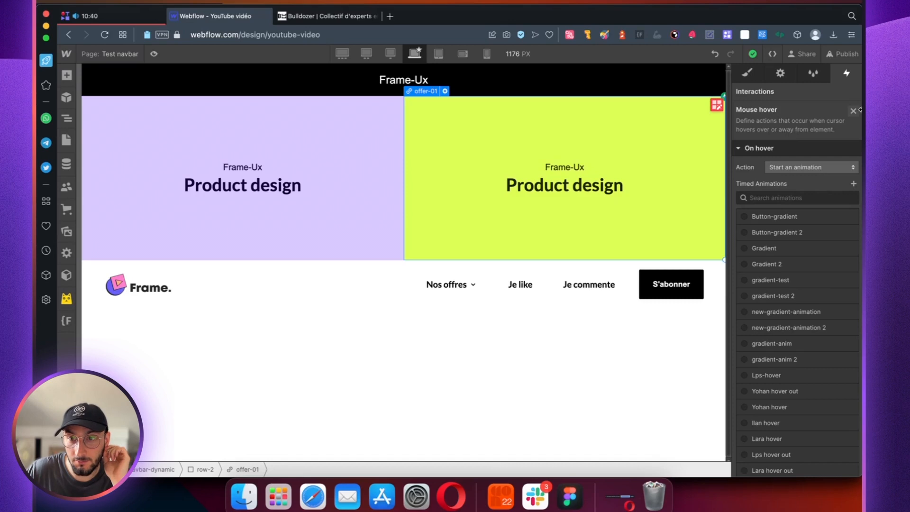
Set the display of the whole navbar-dynamic block to none
left_click(852, 110)
left_click(746, 73)
left_click(67, 117)
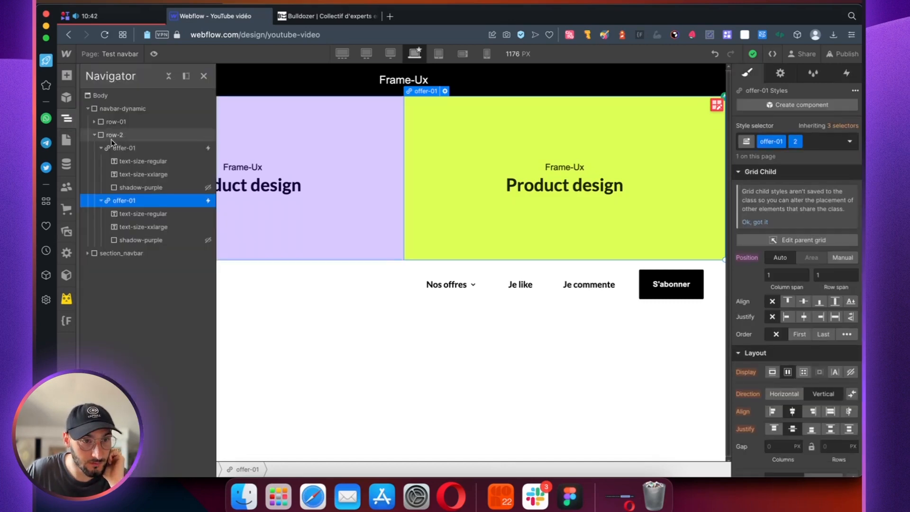
left_click(95, 135)
left_click(93, 122)
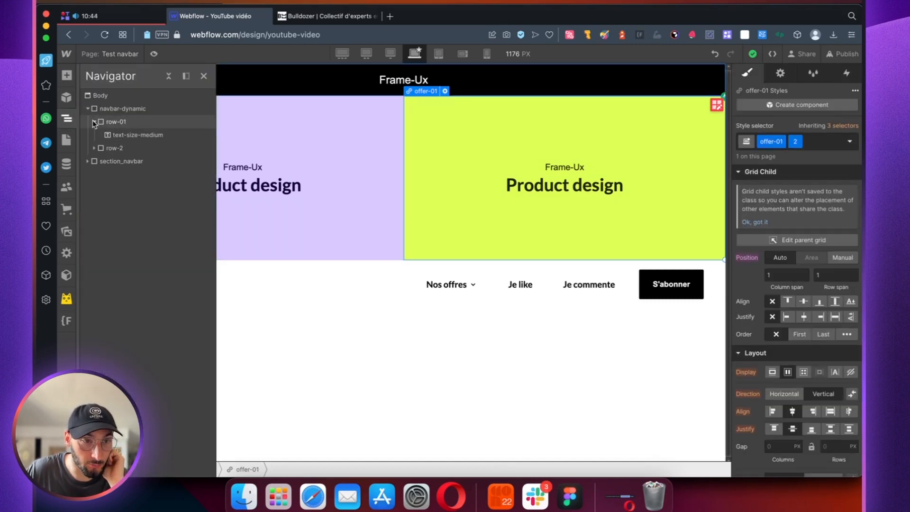
left_click(88, 108)
left_click(125, 112)
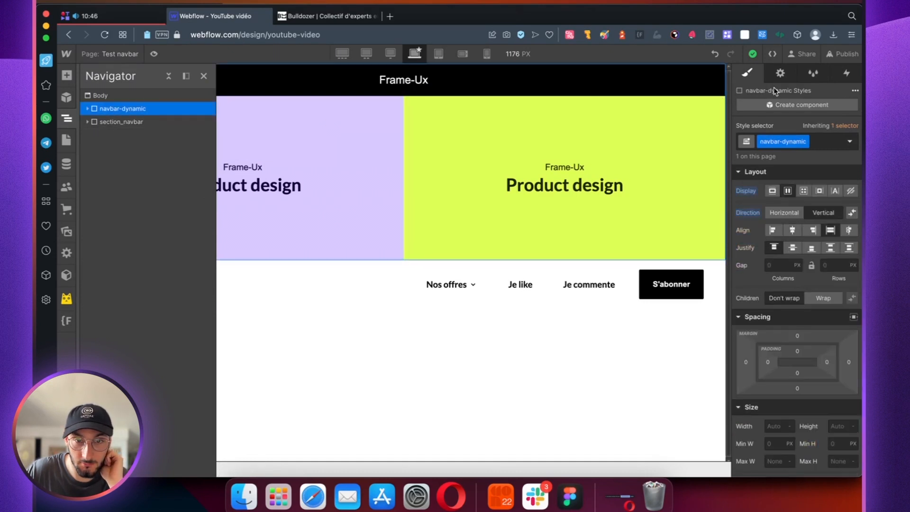
left_click(850, 190)
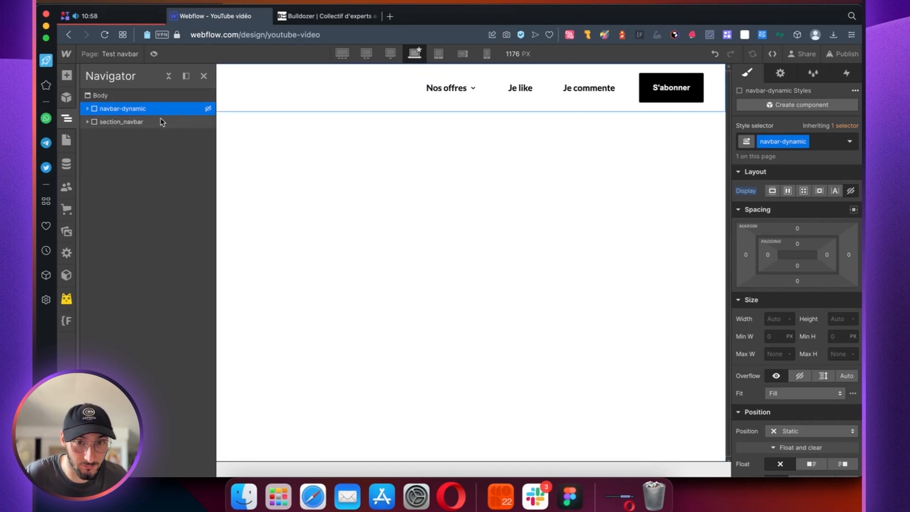
Replace the Nos offres link's existing Nav in / Nav out interaction with a new Mouse click (tap) trigger
left_click(424, 94)
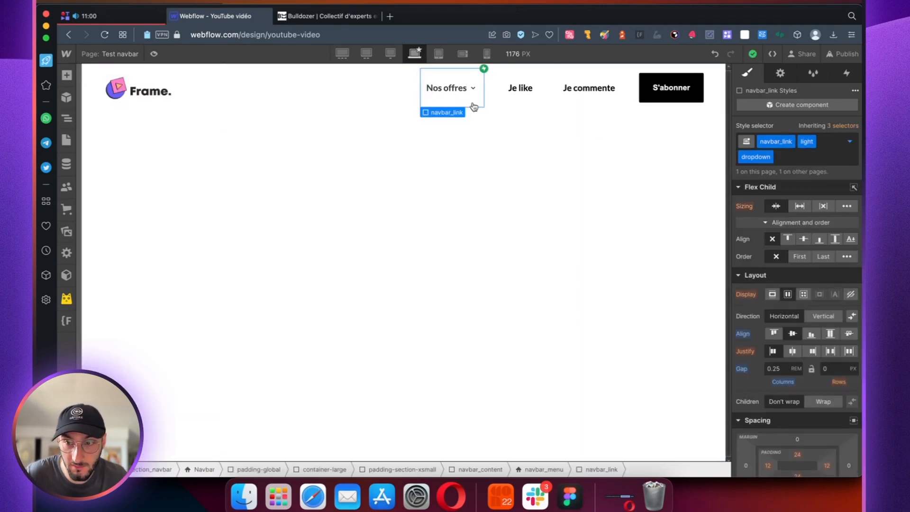
left_click(846, 72)
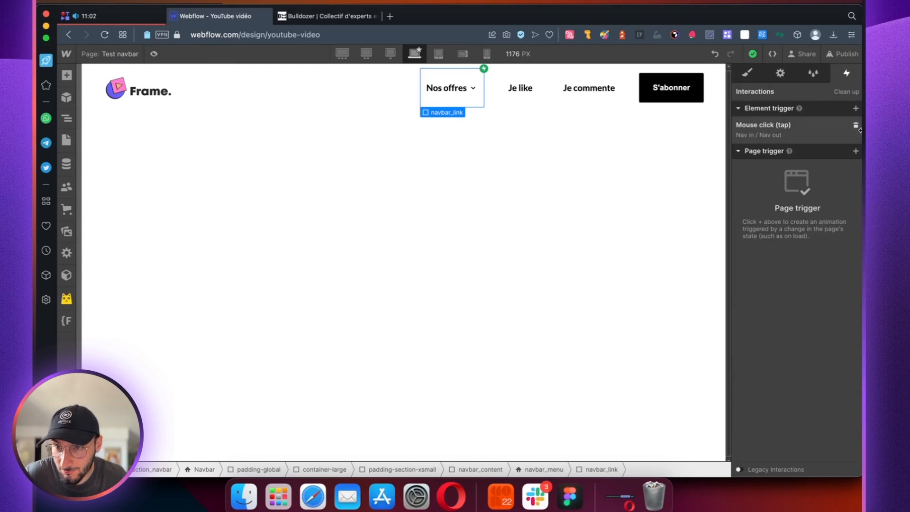
left_click(855, 126)
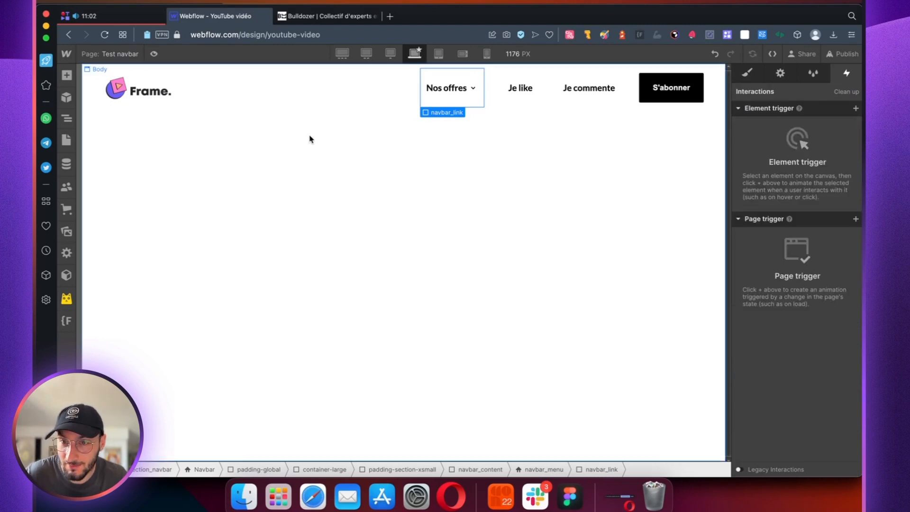
left_click(855, 108)
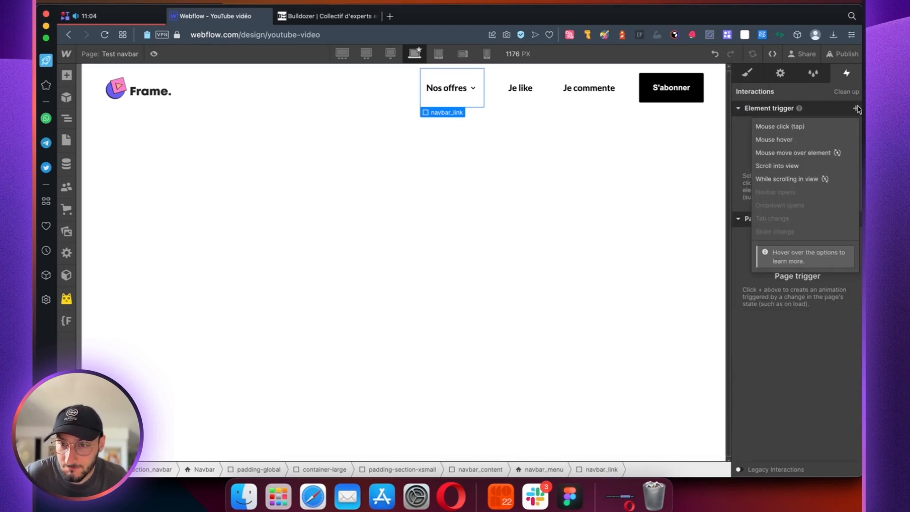
left_click(784, 126)
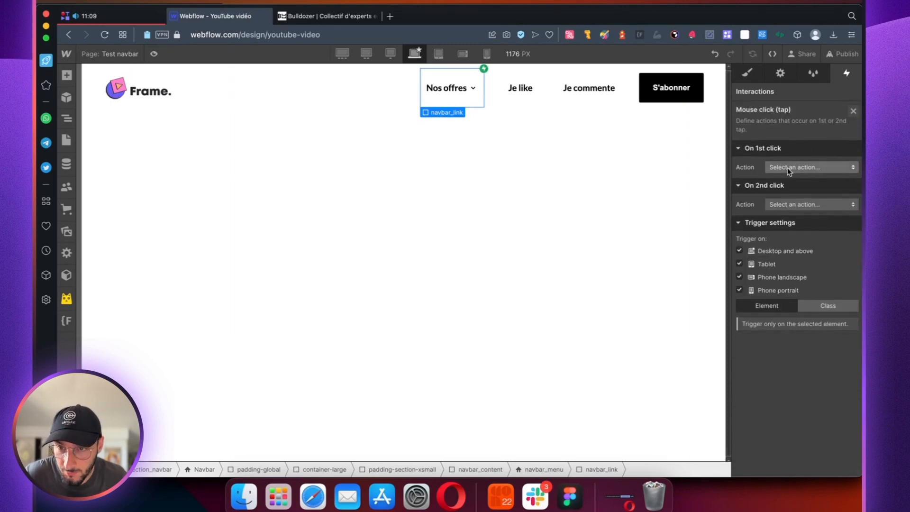
Make the first click start an animation and create a new timed animation named Nav IN
left_click(789, 168)
left_click(790, 187)
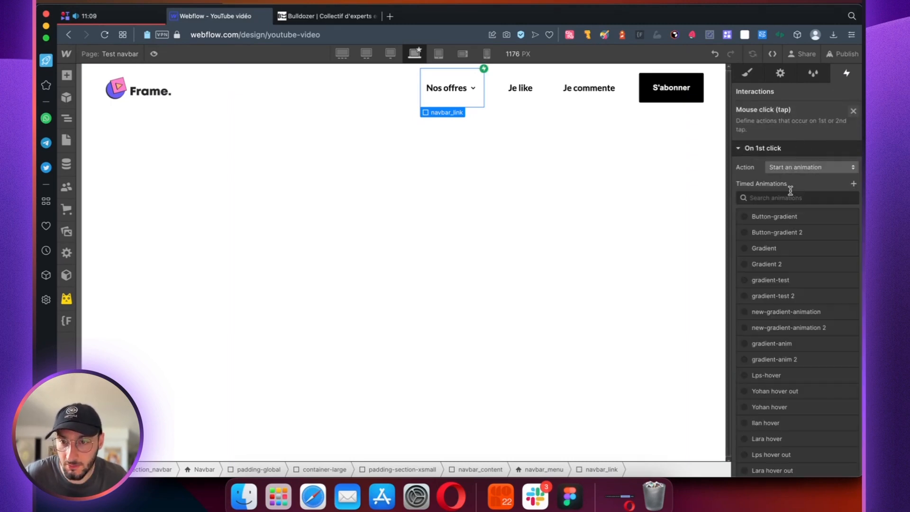
scroll(755, 323, "down", 5)
scroll(827, 187, "up", 10)
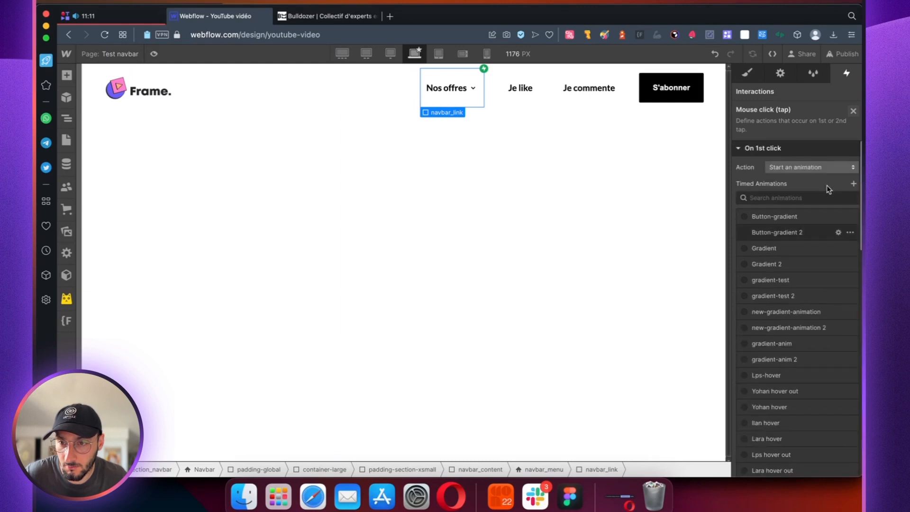
left_click(852, 184)
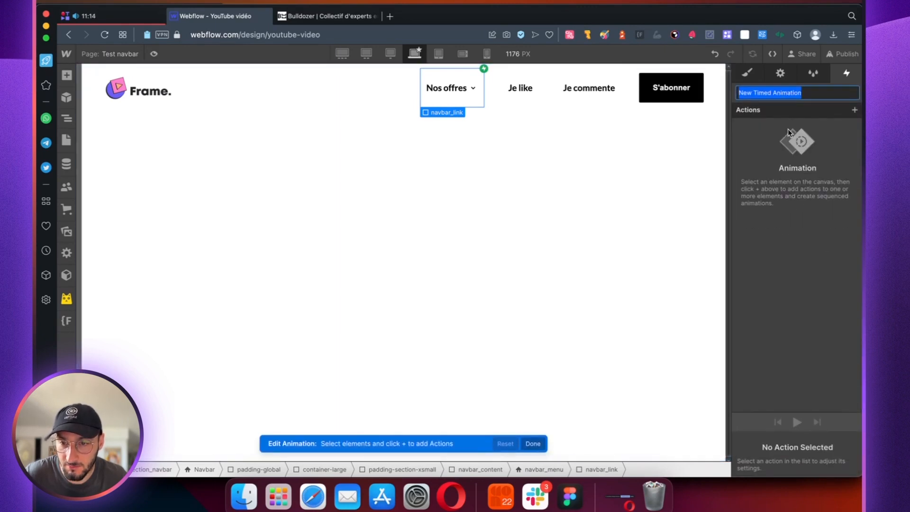
type("Nav IN")
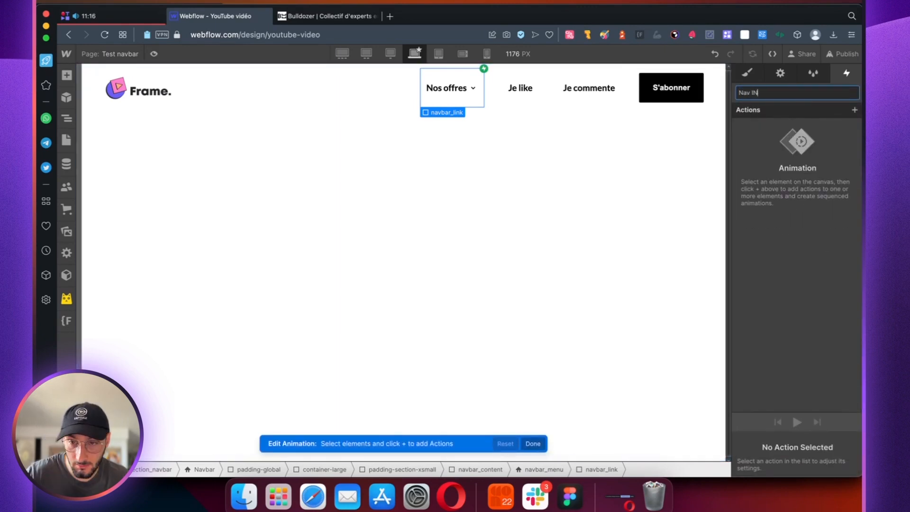
key("Return")
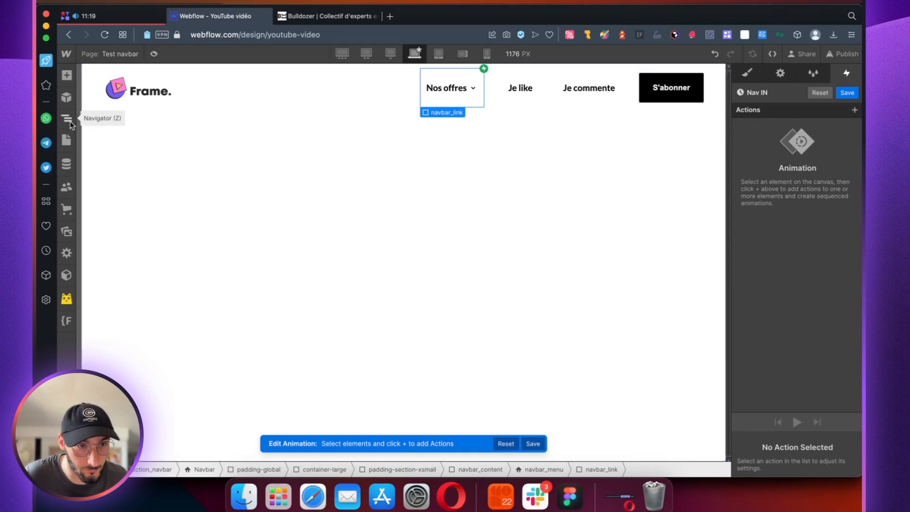
Add a Hide/Show action for navbar-dynamic to the Nav IN animation with its display set to block
left_click(66, 118)
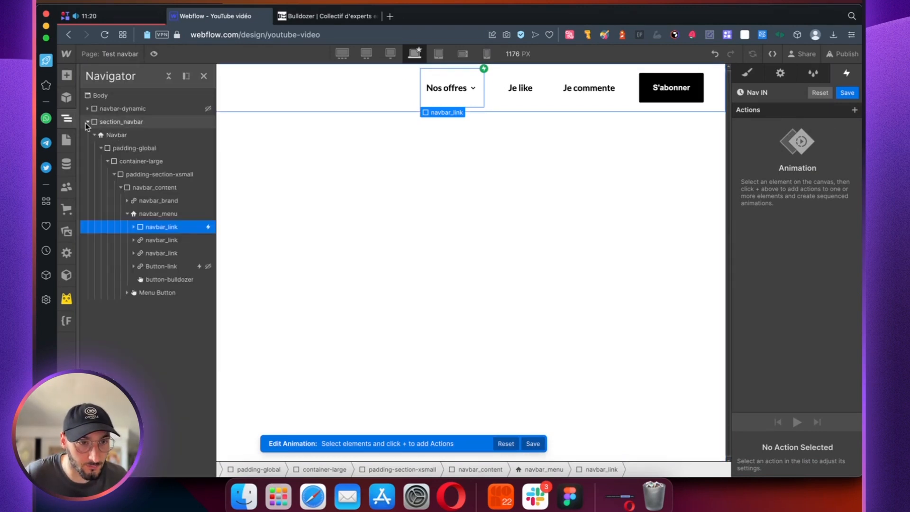
left_click(87, 122)
left_click(117, 110)
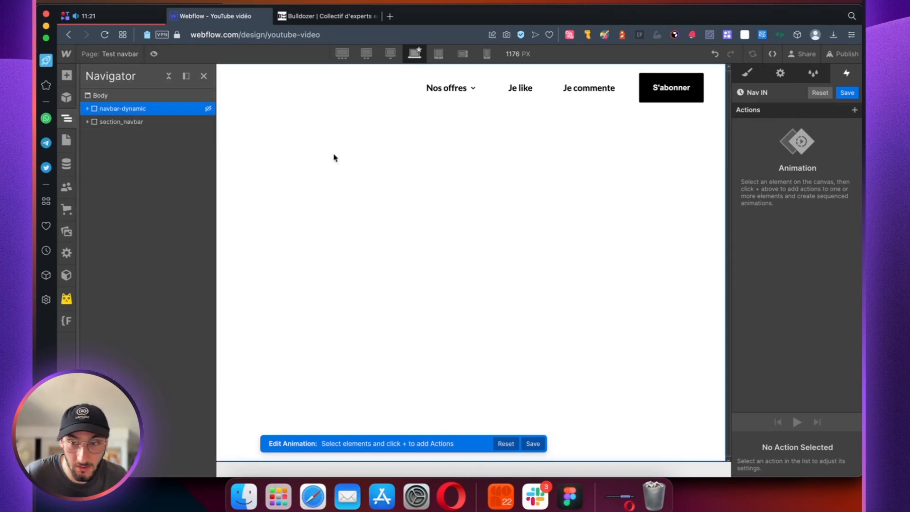
left_click(854, 110)
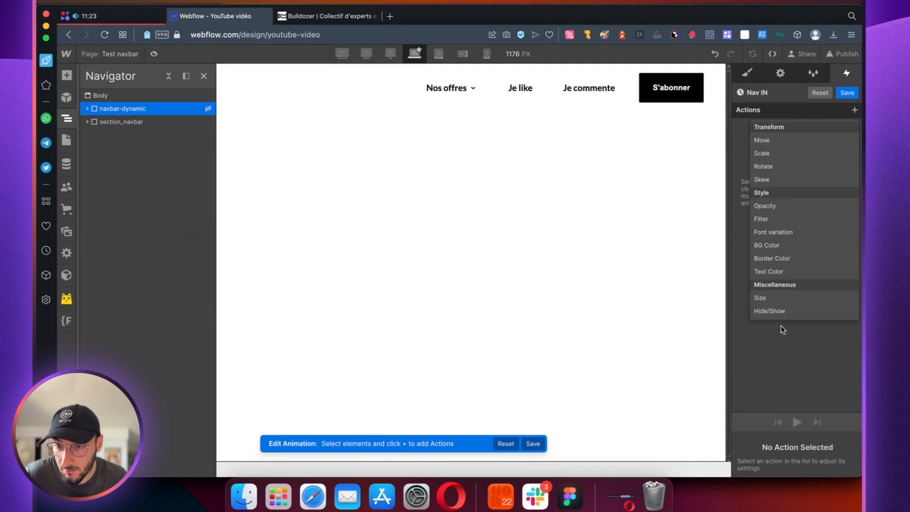
left_click(775, 313)
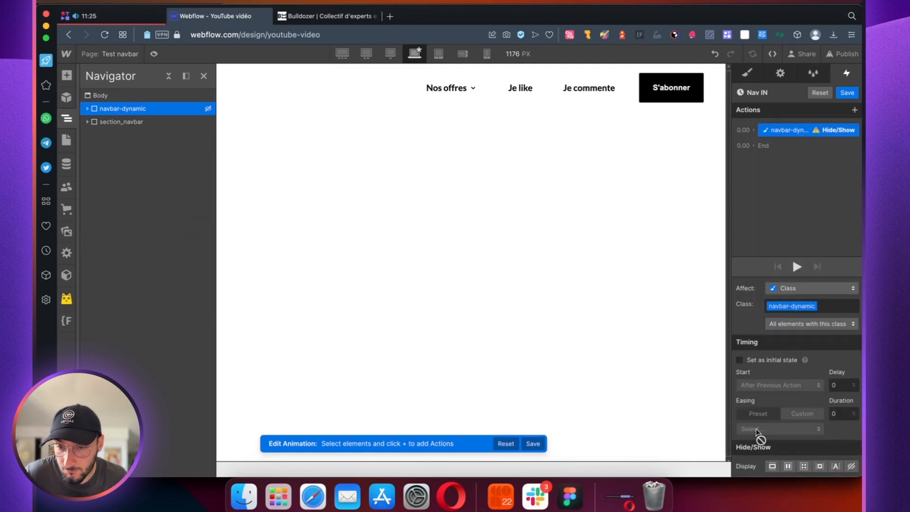
left_click(772, 466)
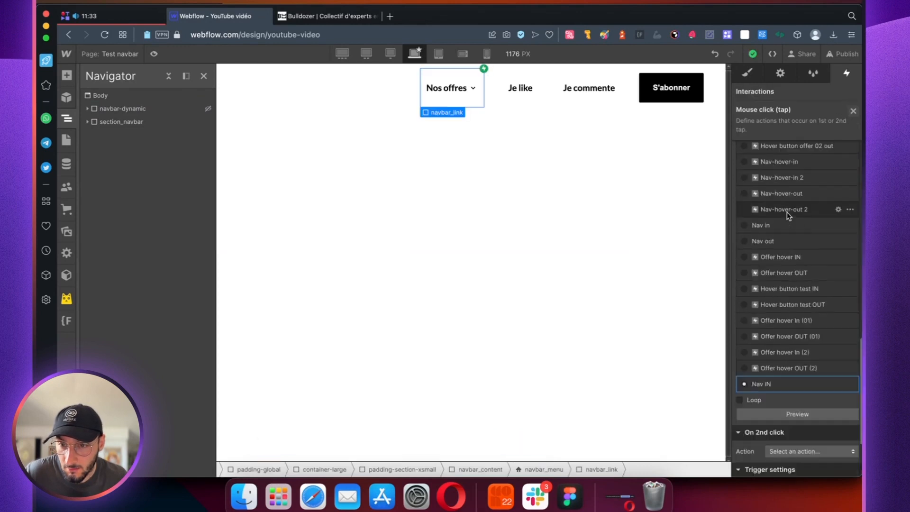
Make the second click start an animation and duplicate Nav IN as a new timed animation named Nav OUT
left_click(781, 341)
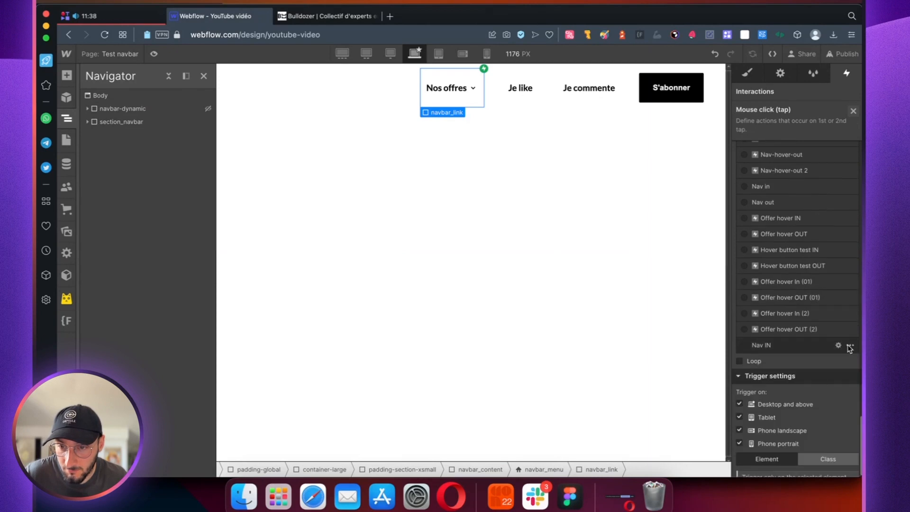
left_click(850, 345)
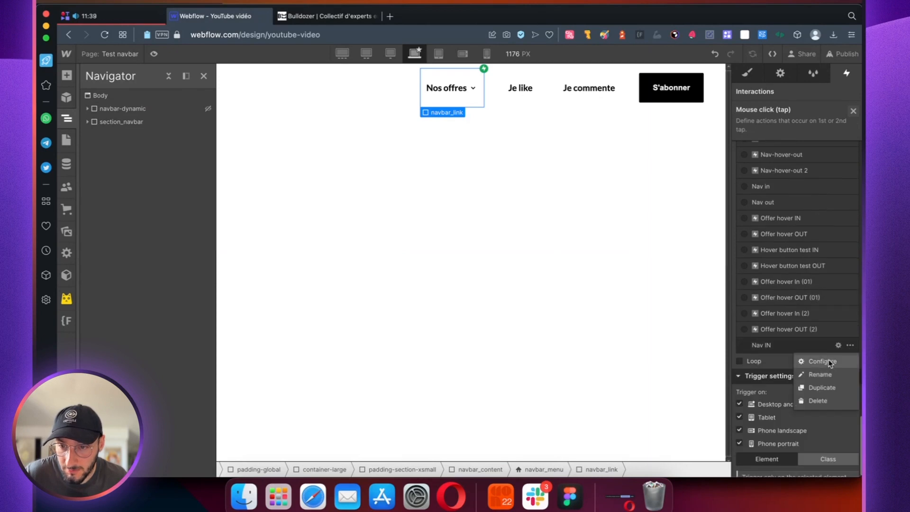
left_click(826, 387)
left_click(772, 376)
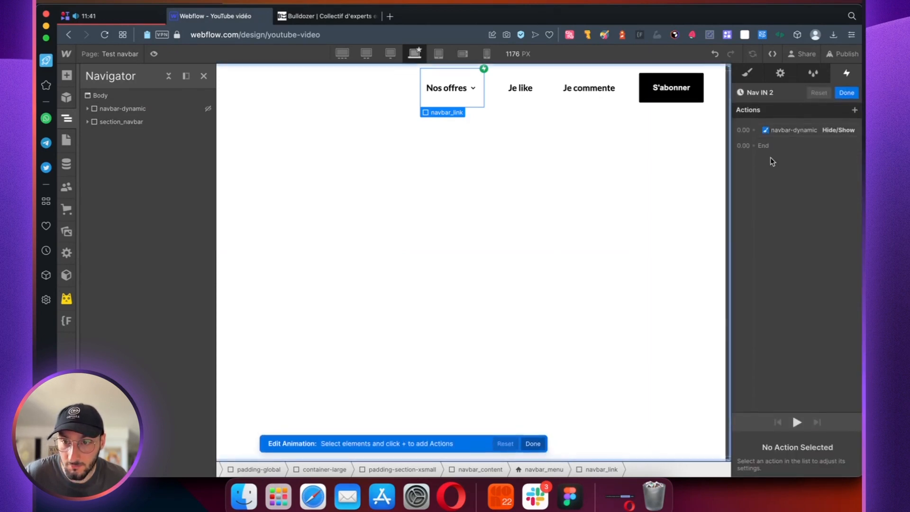
left_click(771, 92)
left_click(771, 92)
type("Nav OUT")
key("Return")
Set the navbar-dynamic Hide/Show action in Nav OUT to display none and save the animation
left_click(796, 129)
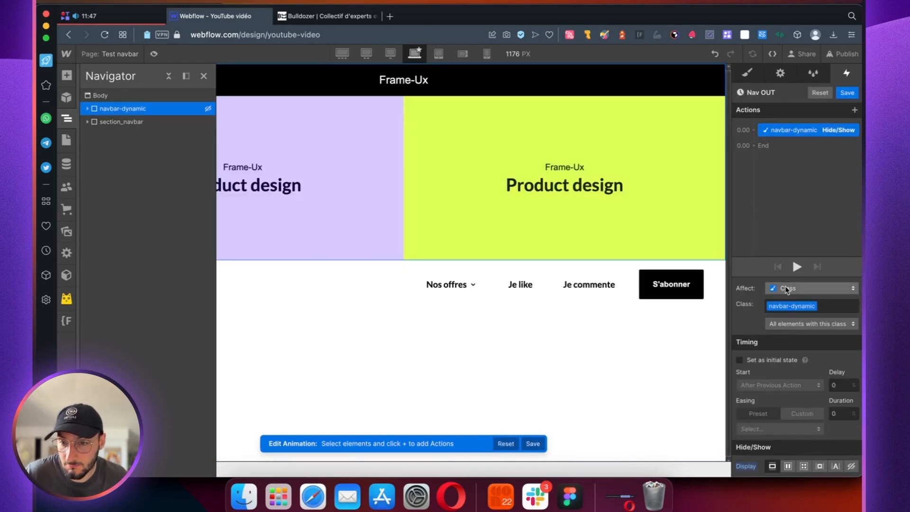
left_click(851, 466)
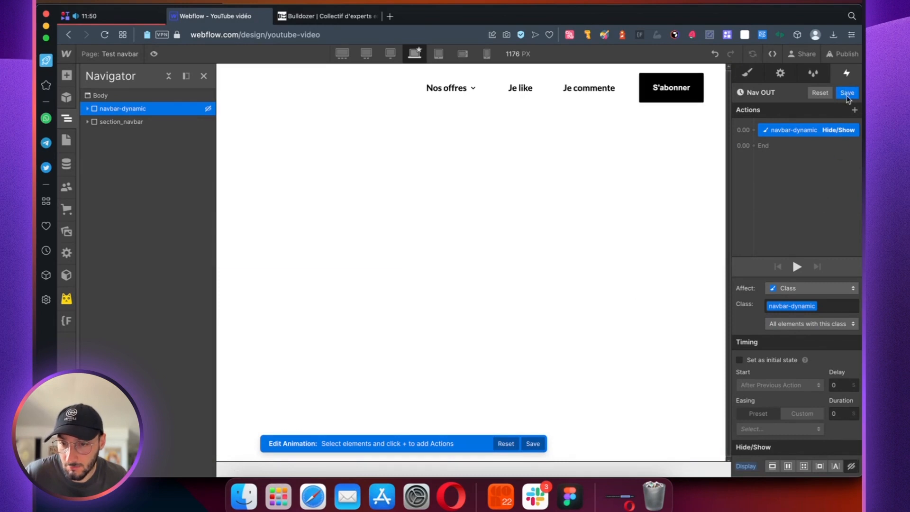
left_click(847, 92)
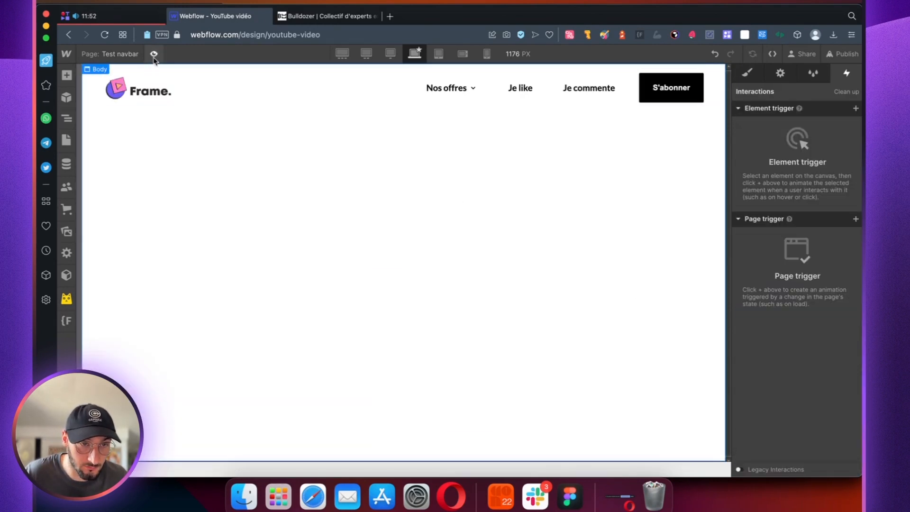
Preview the page and toggle the offers block open and closed several times with the Nos offres link
left_click(153, 54)
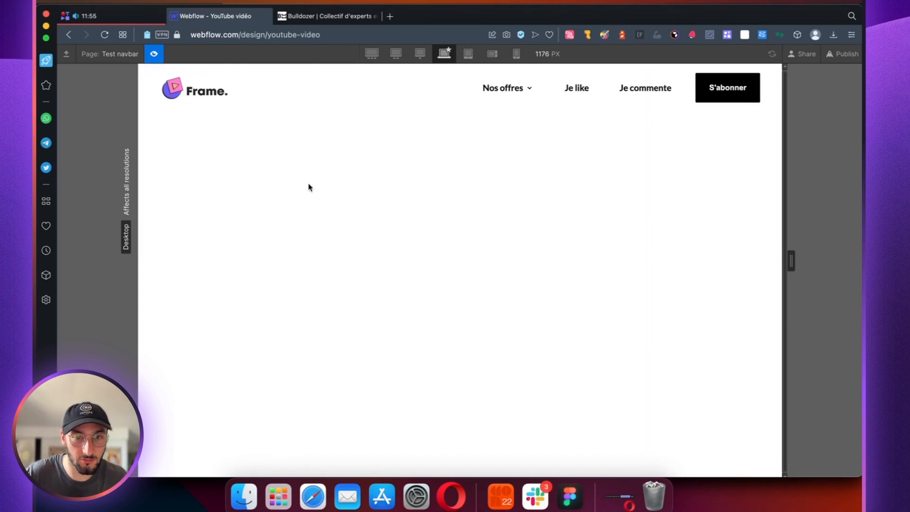
left_click(501, 96)
left_click(501, 284)
left_click(516, 92)
left_click(514, 293)
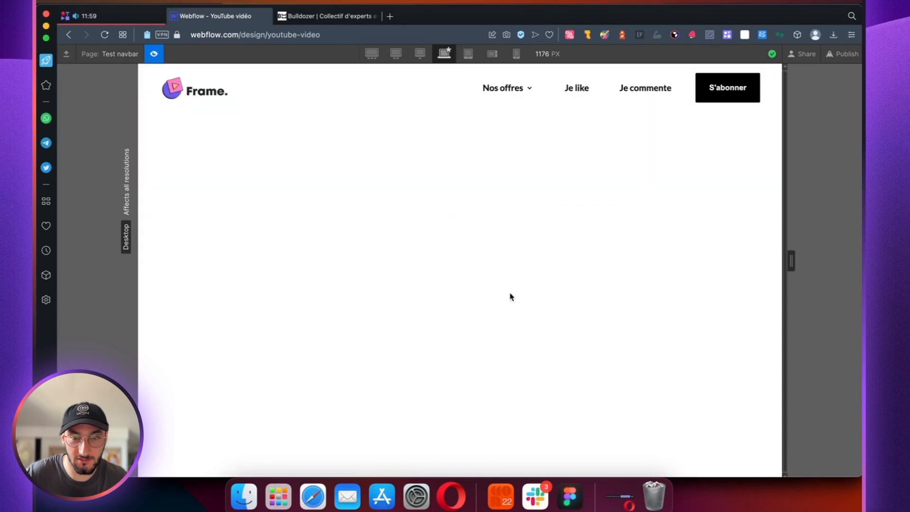
left_click(518, 94)
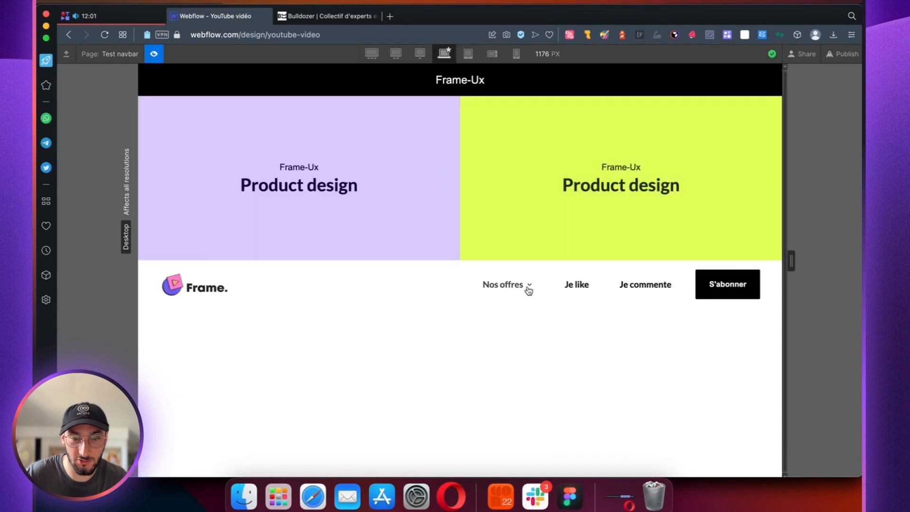
left_click(518, 286)
left_click(524, 90)
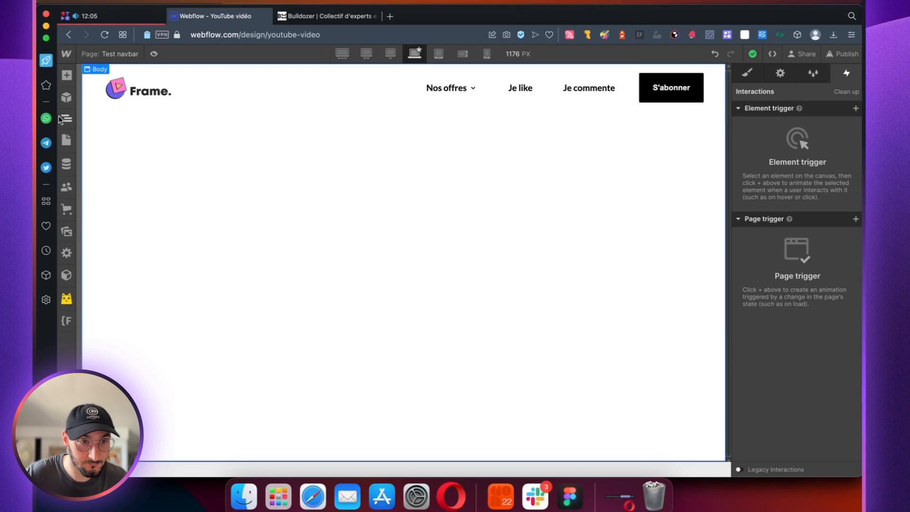
Set the display of the navbar-dynamic block to flex and its opacity to 0%
key("z")
left_click(129, 113)
left_click(747, 73)
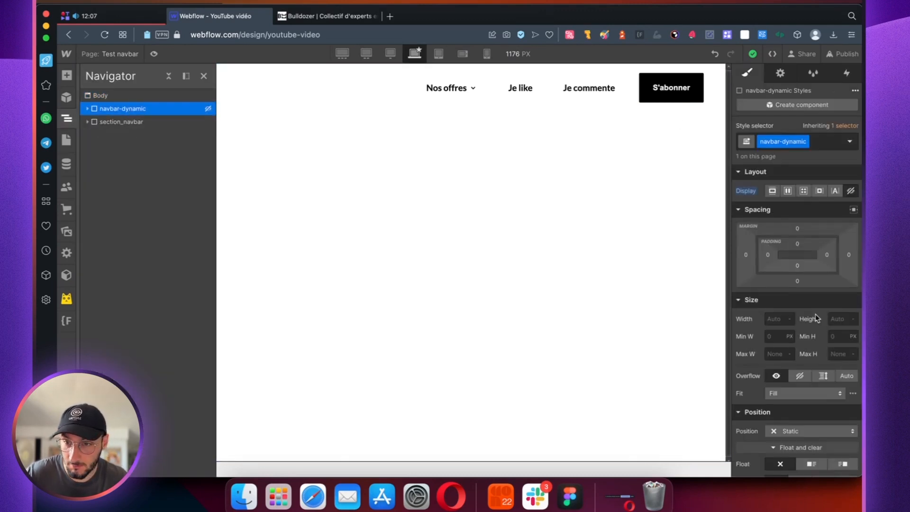
left_click(787, 186)
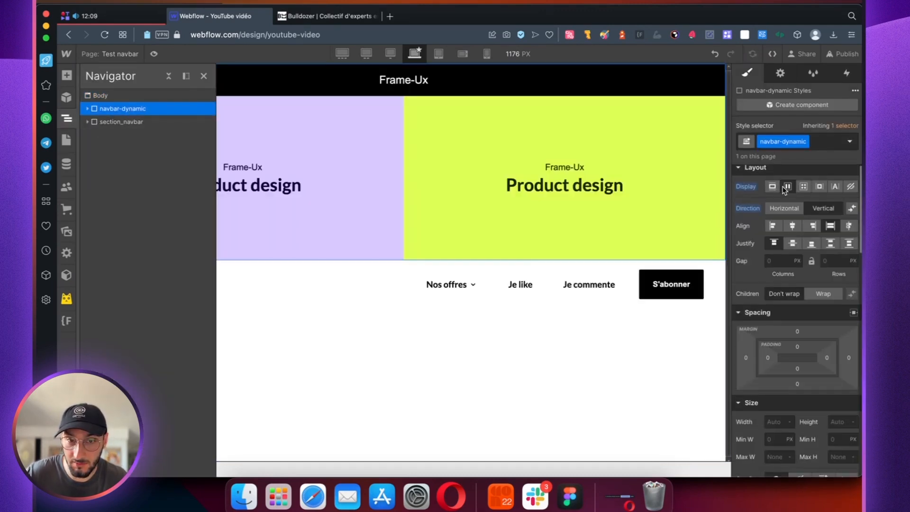
scroll(801, 299, "down", 10)
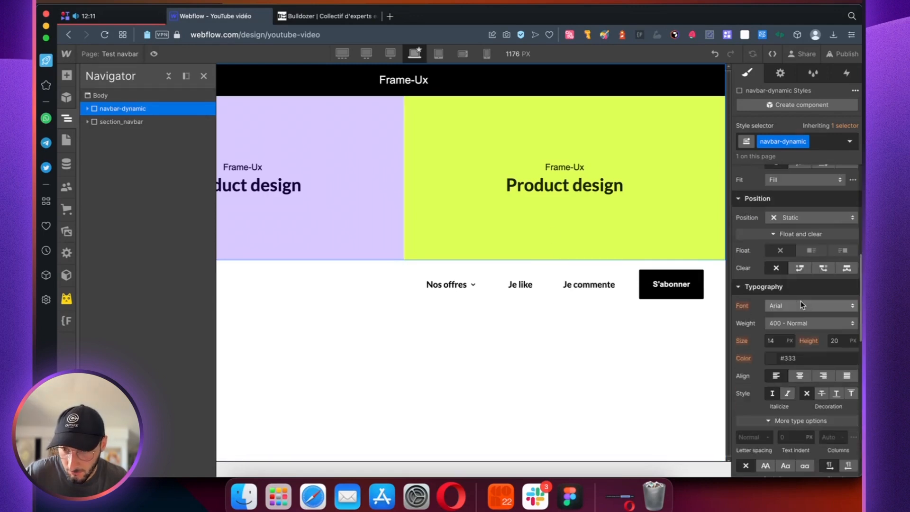
scroll(805, 309, "down", 4)
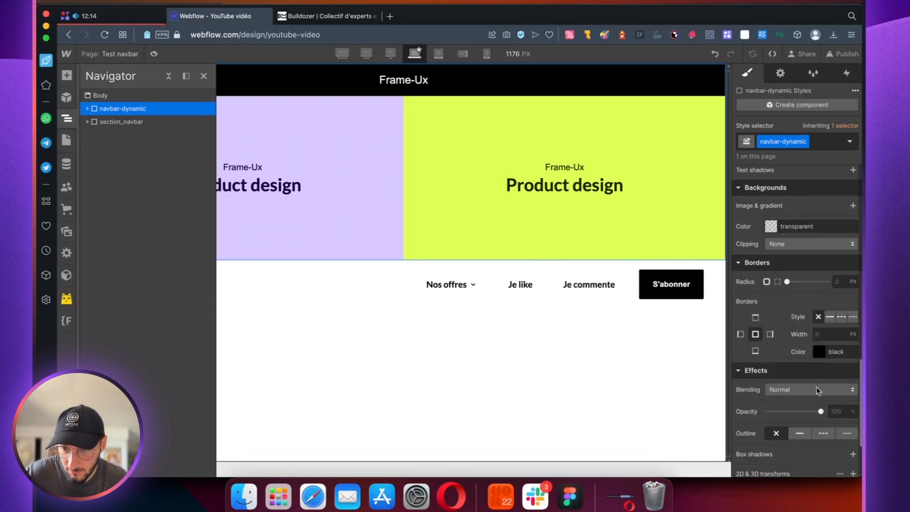
left_click(835, 410)
type("0")
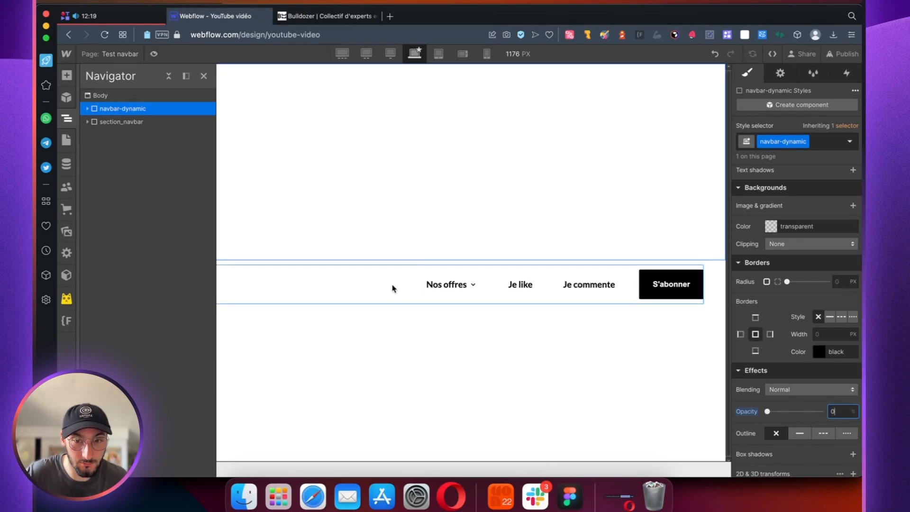
Adjust the relative top offset of section_navbar, trying 20, -20 and -22 rem and ending at -23 rem
left_click(137, 121)
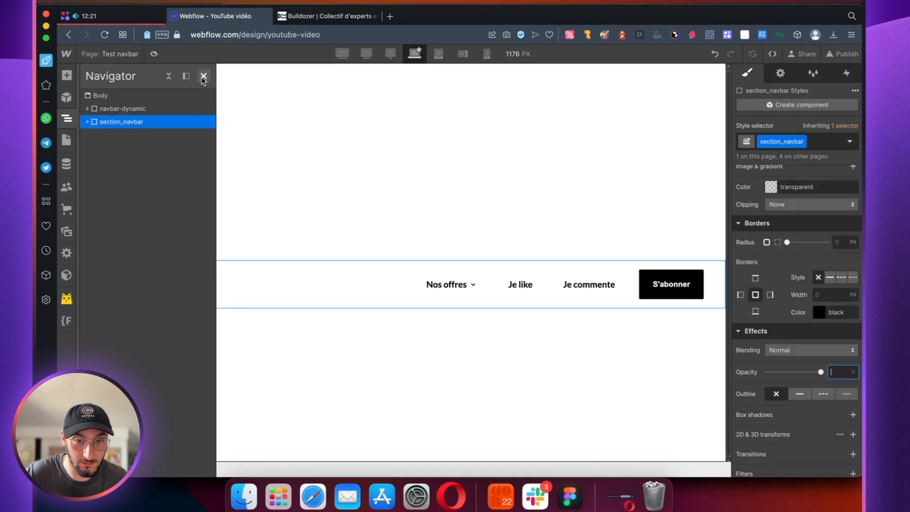
scroll(809, 284, "up", 10)
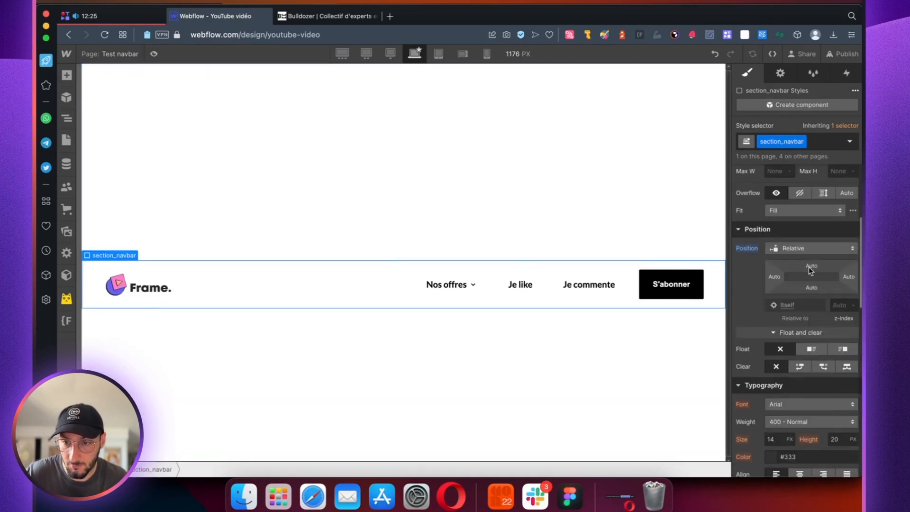
left_click(810, 267)
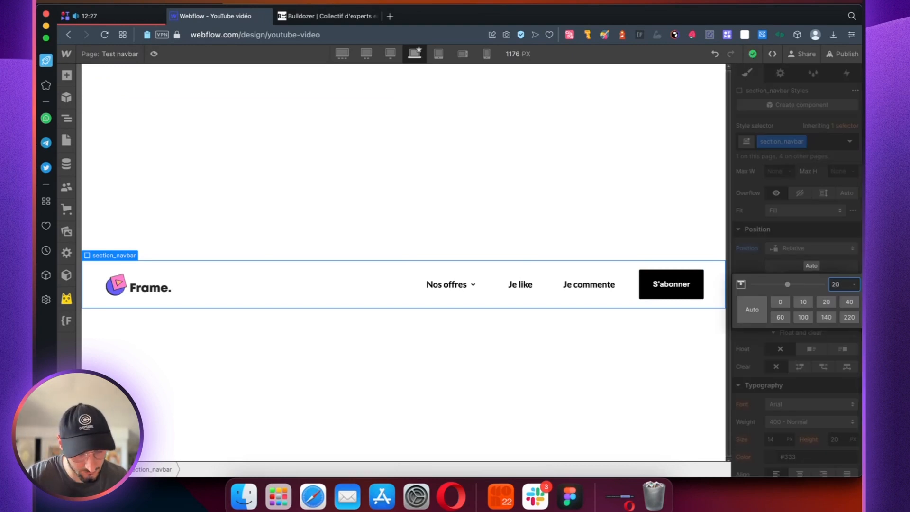
key("Return")
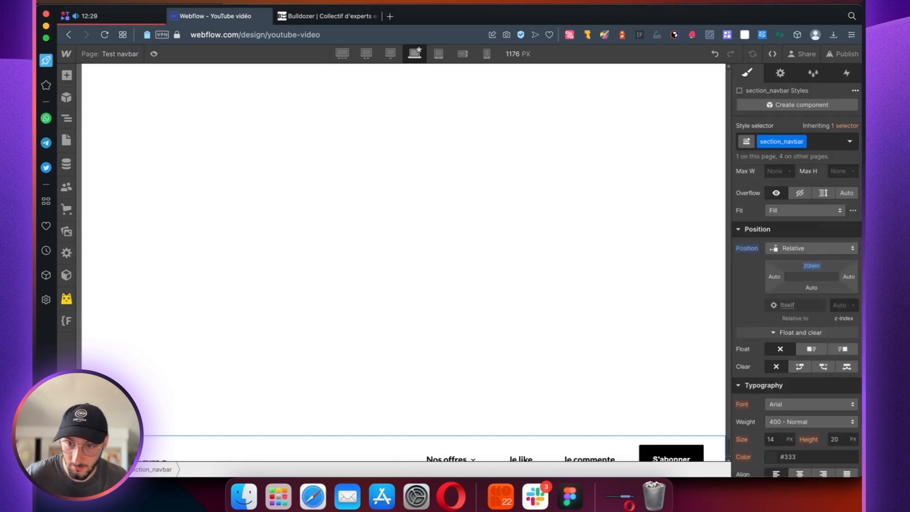
left_click(810, 267)
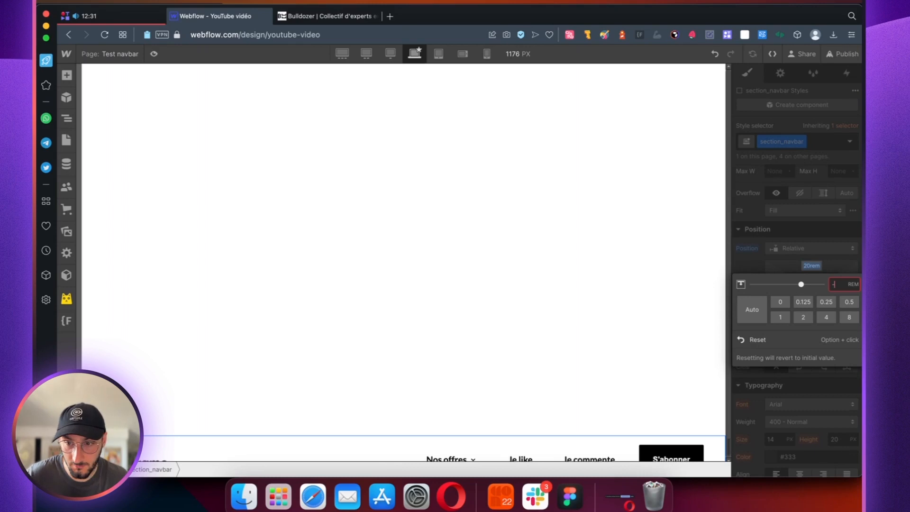
type("-20")
key("Return")
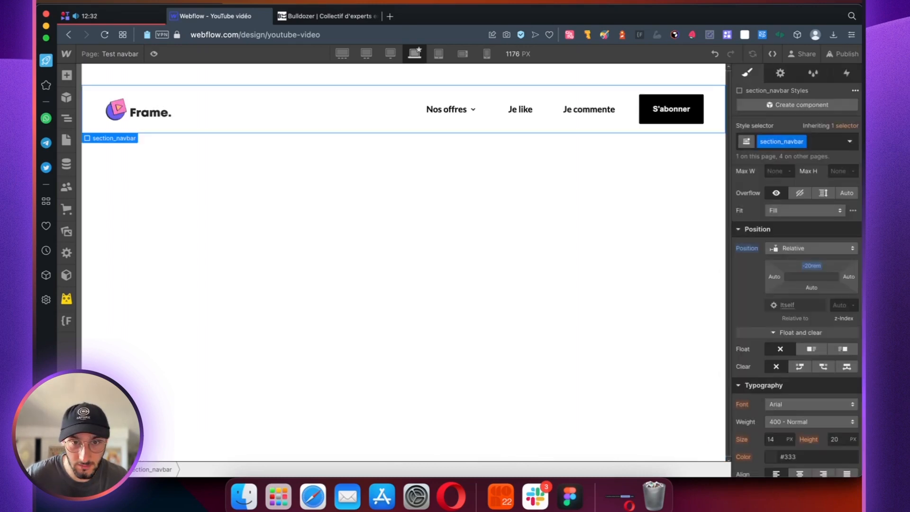
left_click(811, 267)
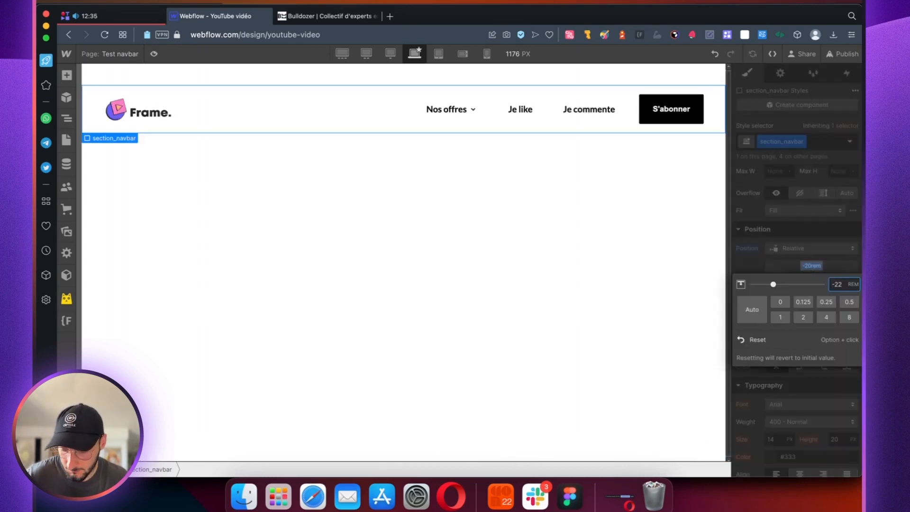
type("-22")
key("Return")
left_click(812, 267)
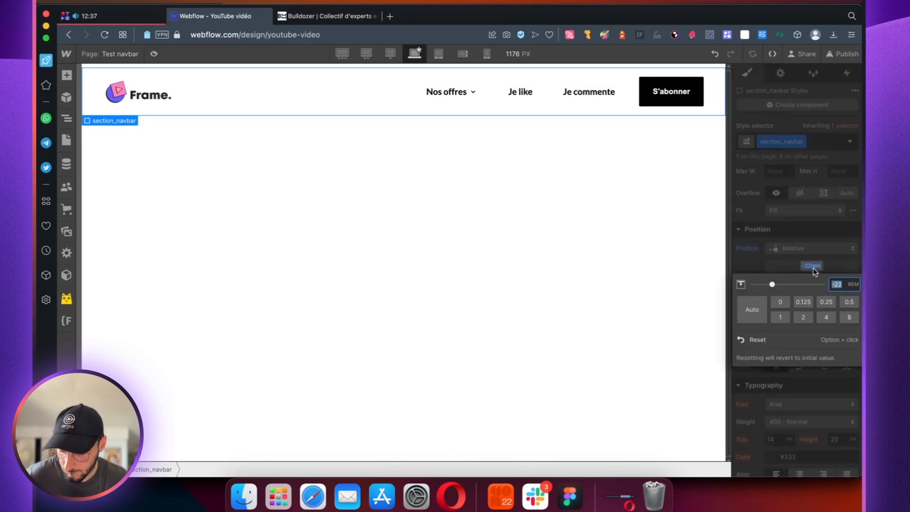
type("-23")
key("Return")
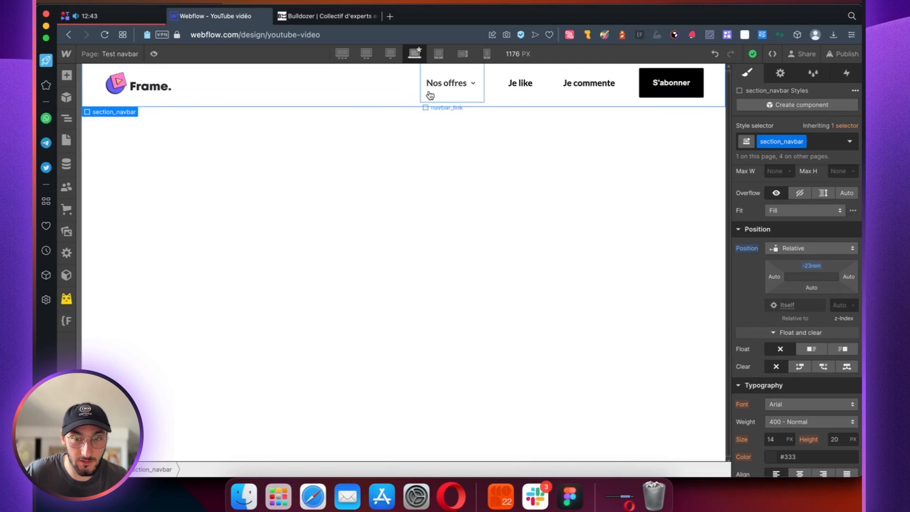
Open the Nav IN animation from the Nos offres link's click interaction and remove its navbar-dynamic Hide/Show action
left_click(428, 92)
left_click(846, 73)
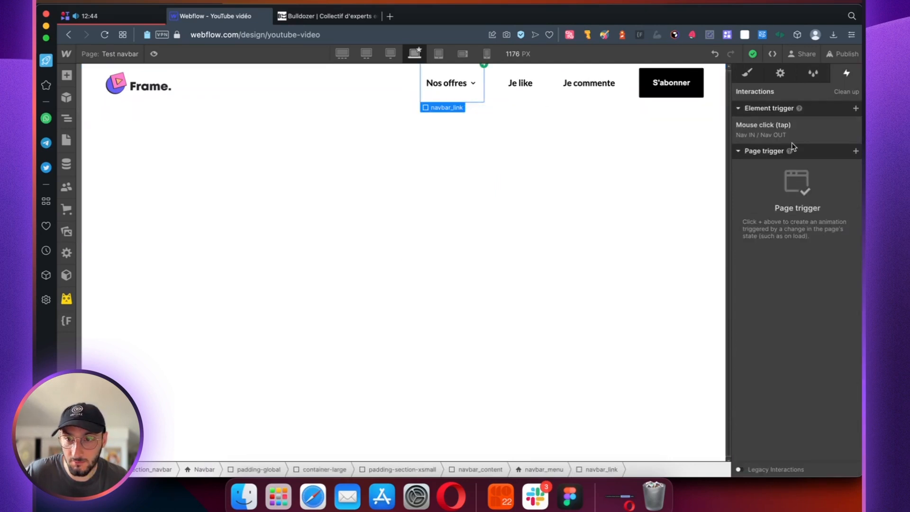
left_click(784, 127)
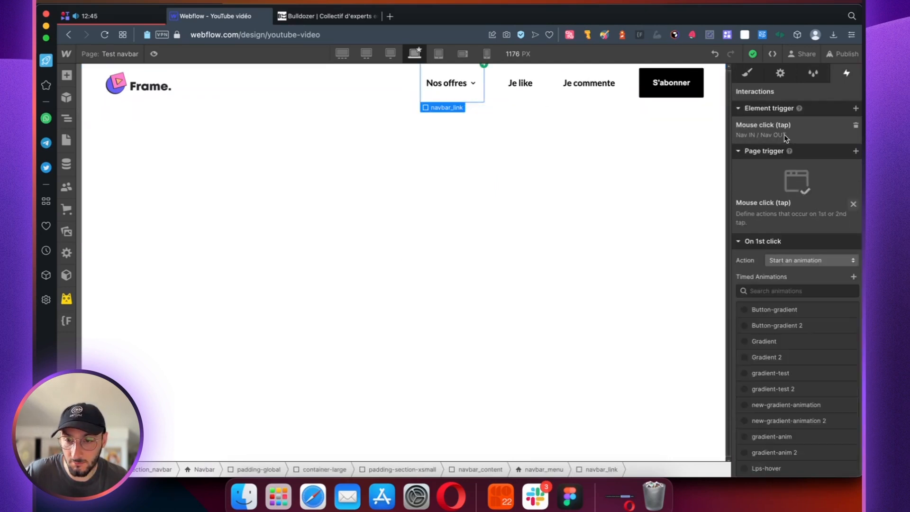
scroll(795, 347, "down", 10)
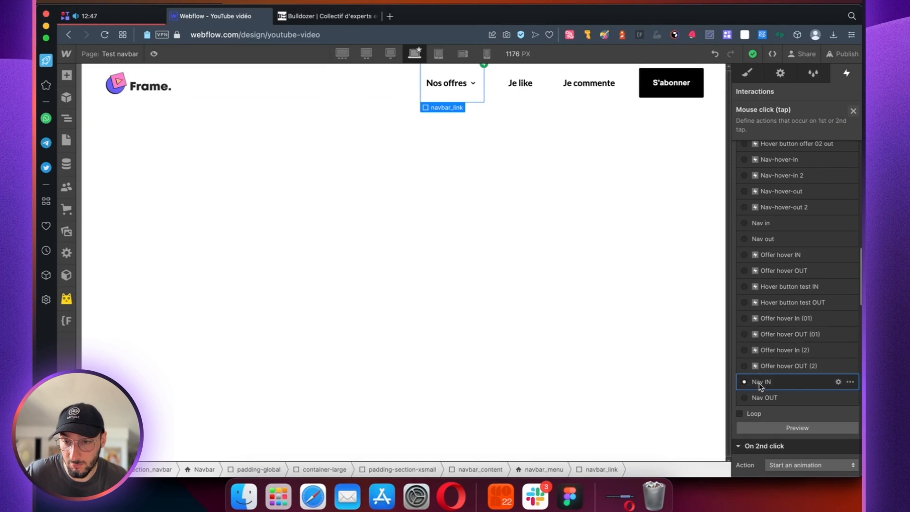
left_click(759, 378)
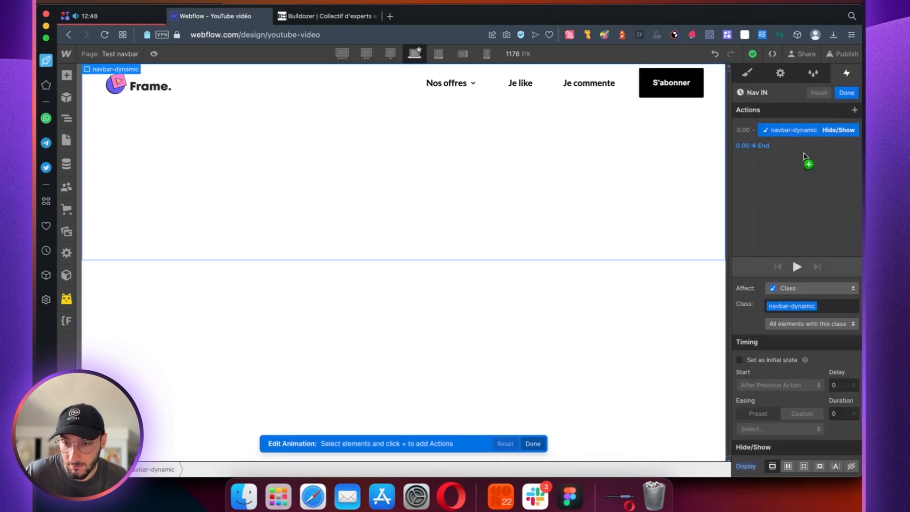
key("Delete")
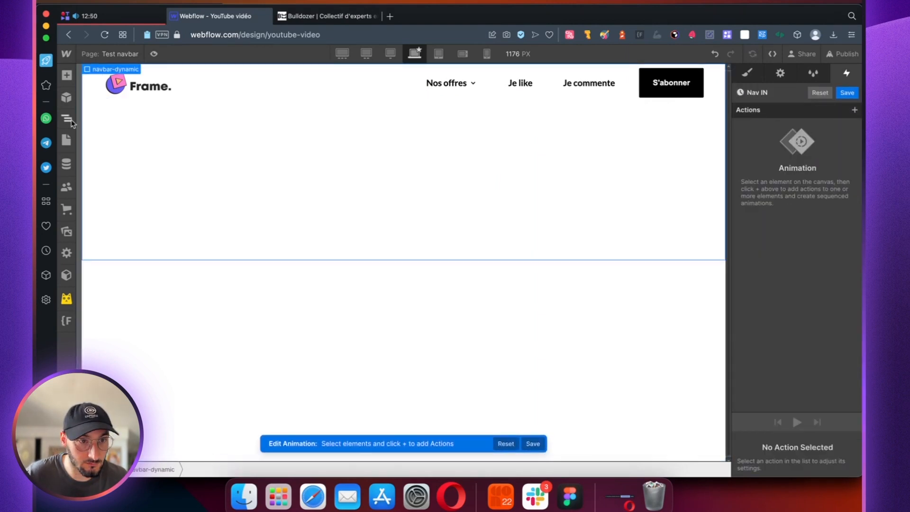
left_click(66, 118)
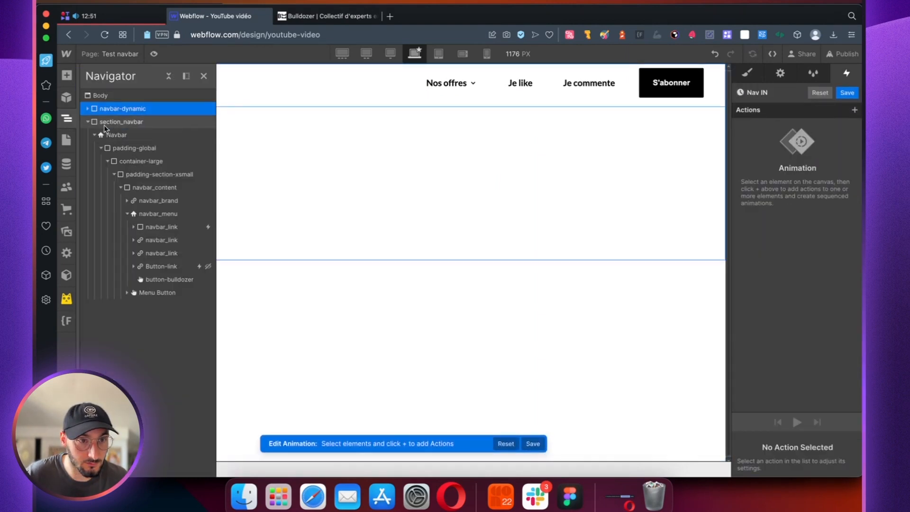
Add a Move action for section_navbar to the Nav IN animation, affecting elements by class
left_click(88, 121)
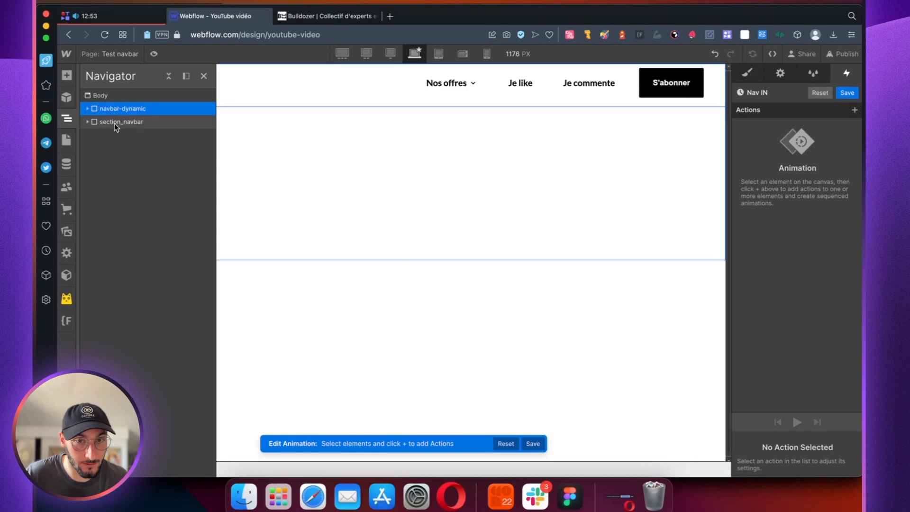
left_click(115, 124)
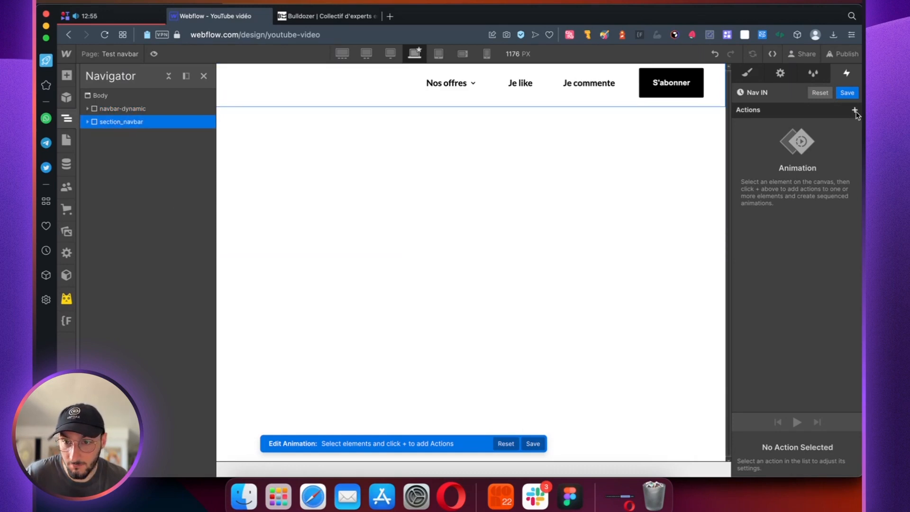
left_click(854, 110)
left_click(775, 143)
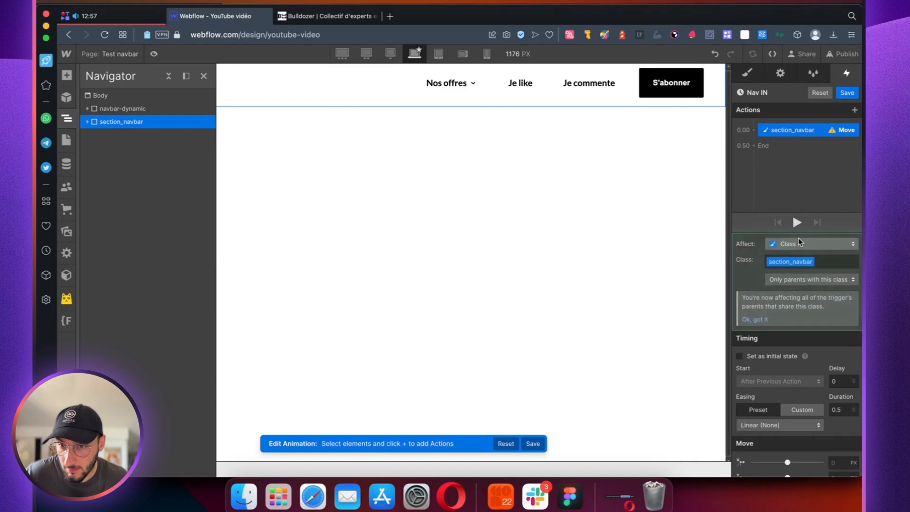
left_click(797, 242)
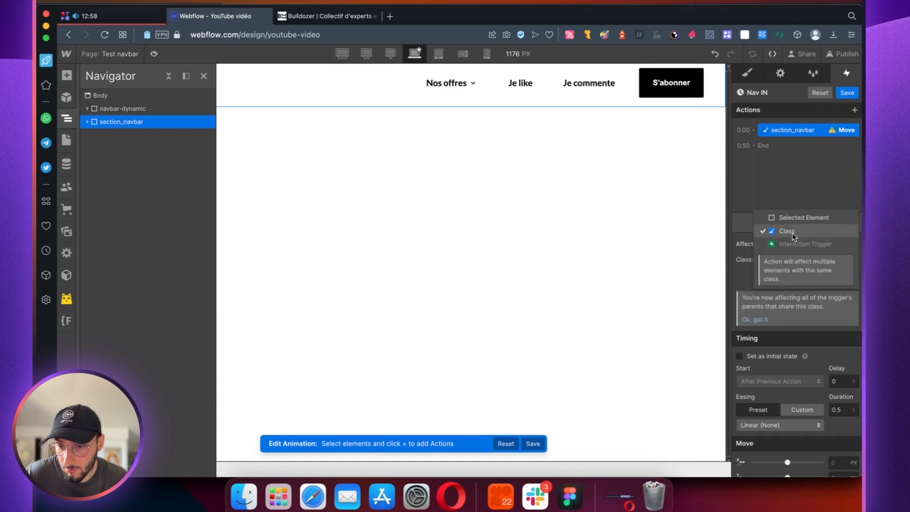
left_click(792, 232)
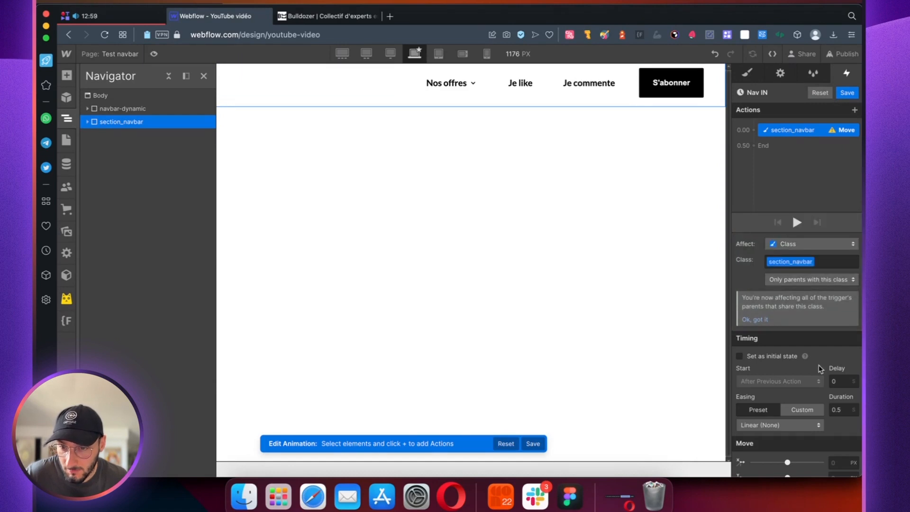
Give the section_navbar Move action Ease In easing, a 0.25 s duration and a vertical offset of 23 rem
left_click(776, 424)
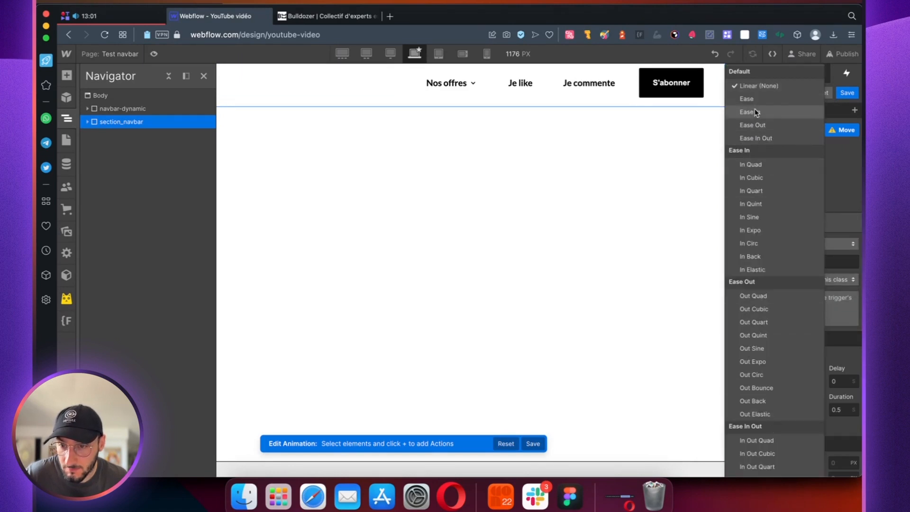
left_click(754, 106)
left_click(841, 410)
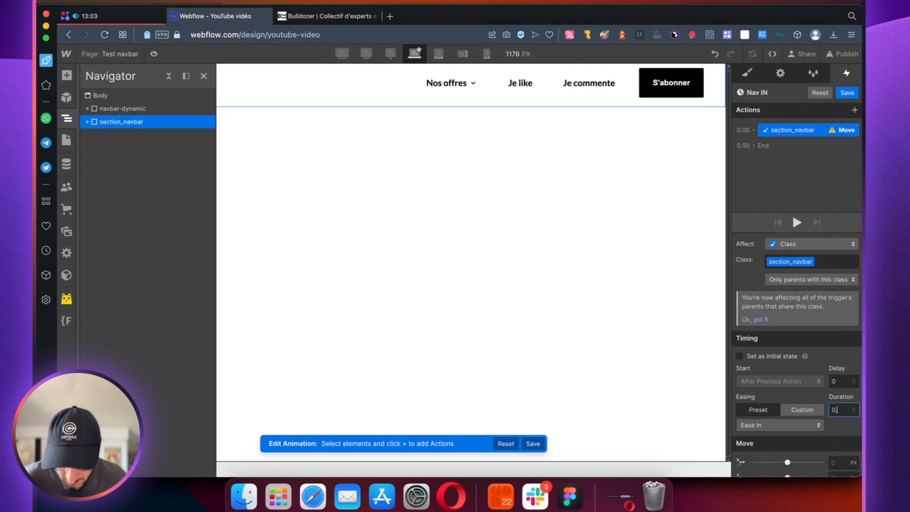
scroll(831, 449, "down", 1)
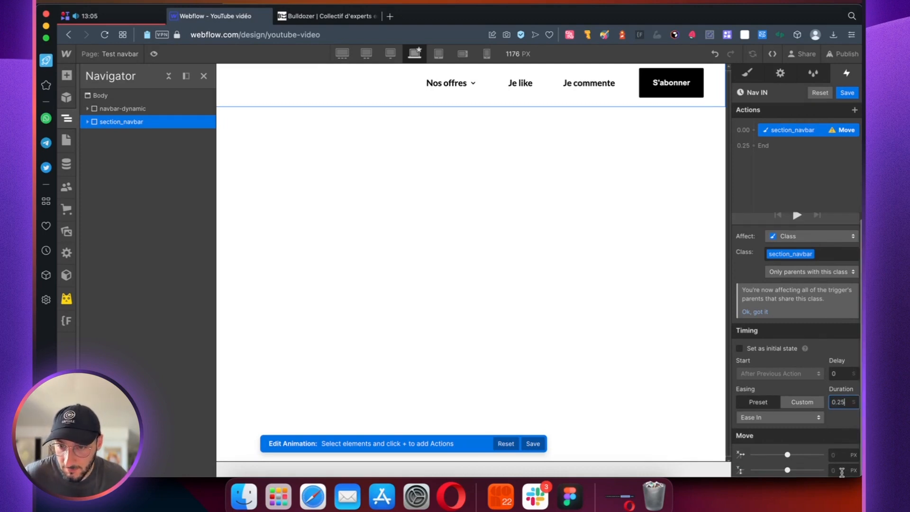
left_click(842, 470)
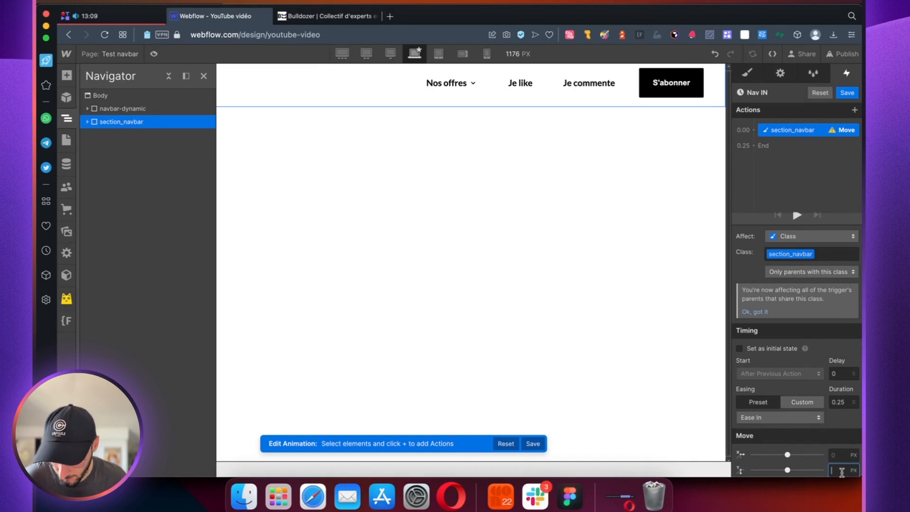
type("23rem")
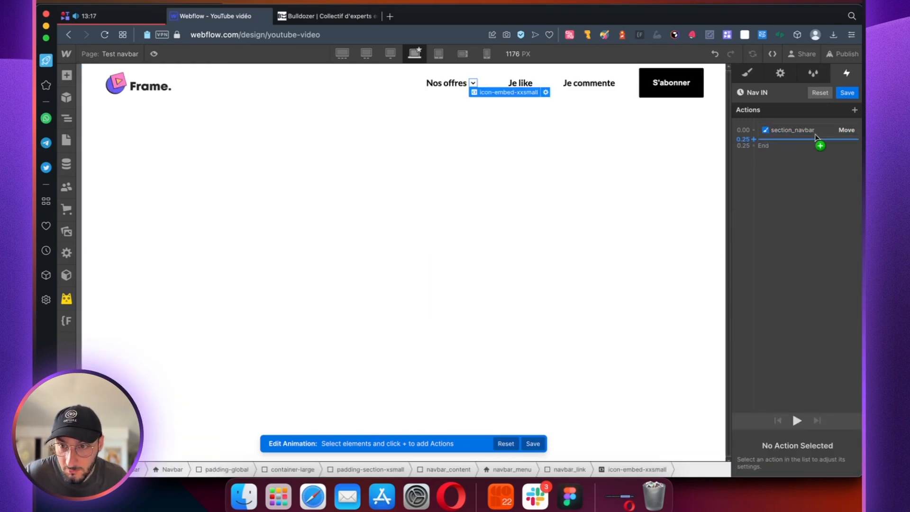
Add a Rotate action for the Nos offres arrow icon, turning it 180 degrees around the Z axis
left_click(854, 109)
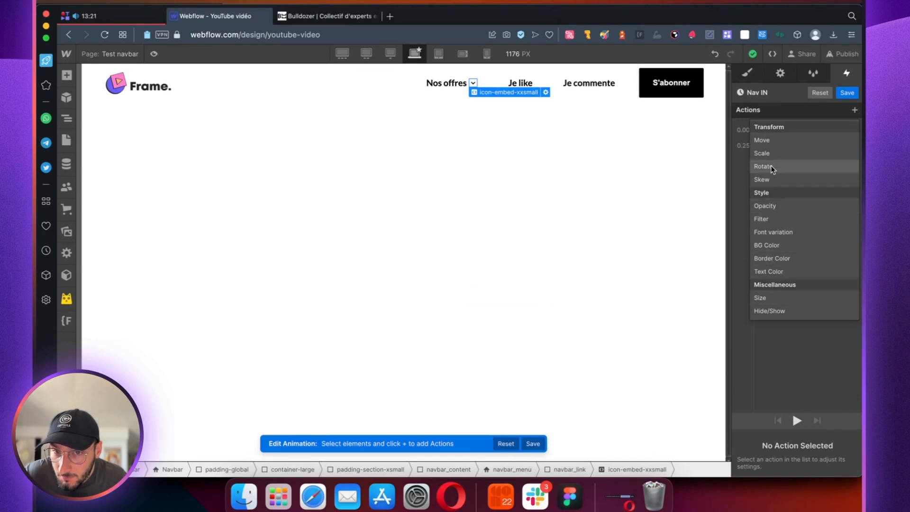
left_click(771, 168)
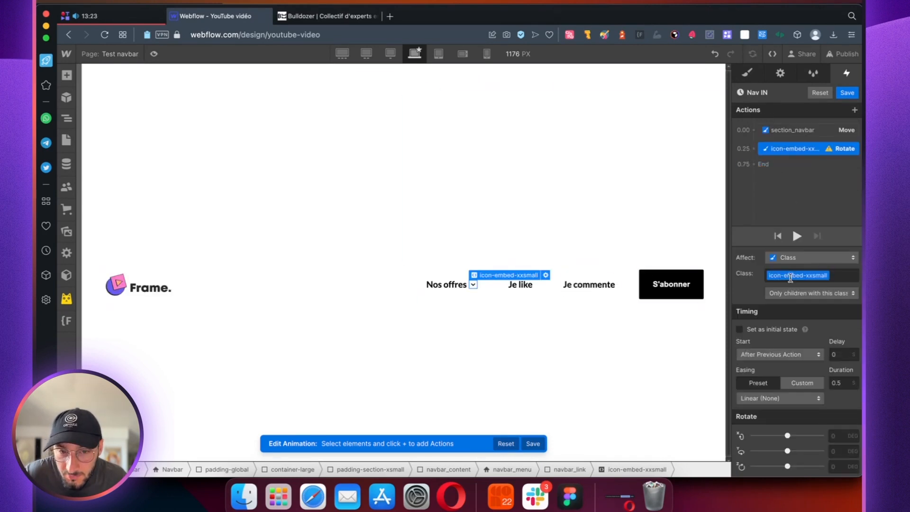
left_click(842, 466)
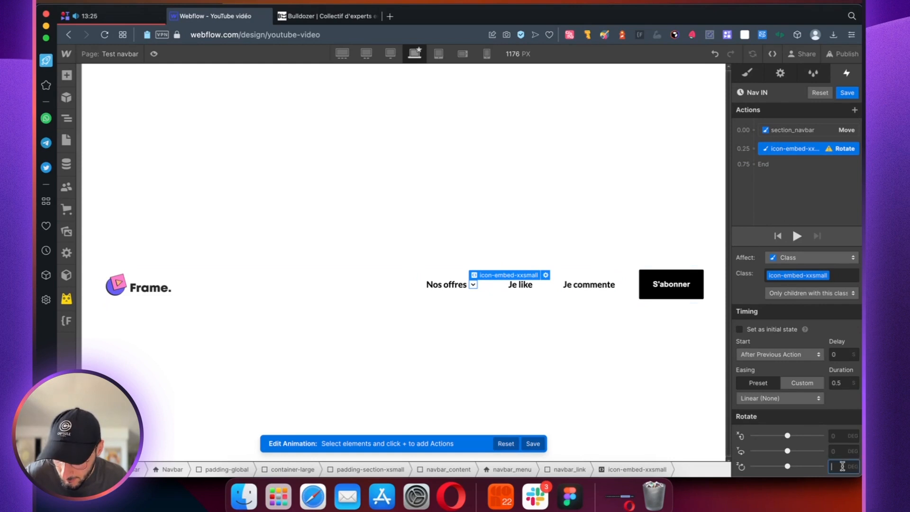
key("Return")
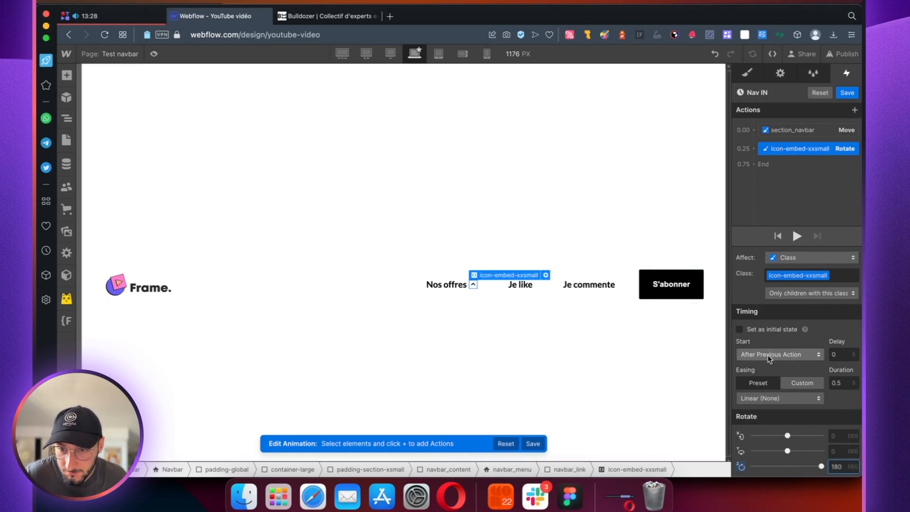
Make the icon rotation start with the previous action, using Ease easing and a 0.25 s duration
left_click(765, 355)
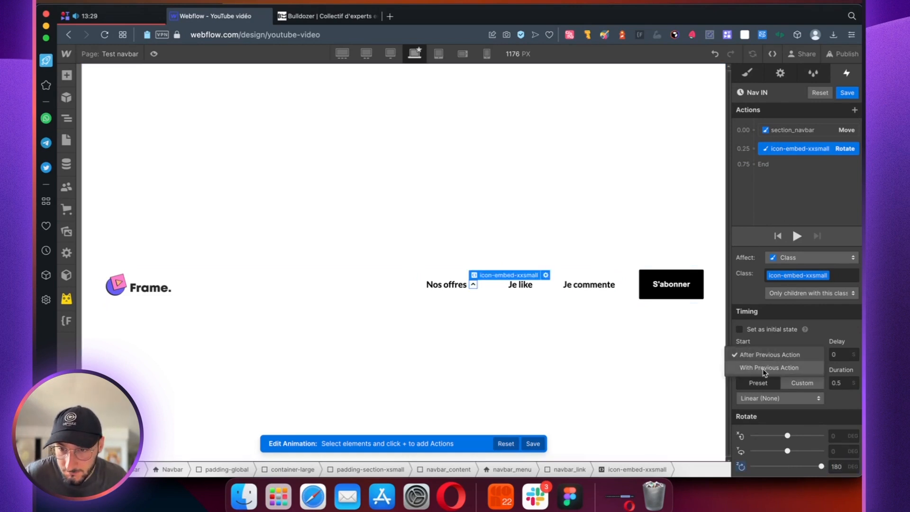
left_click(761, 367)
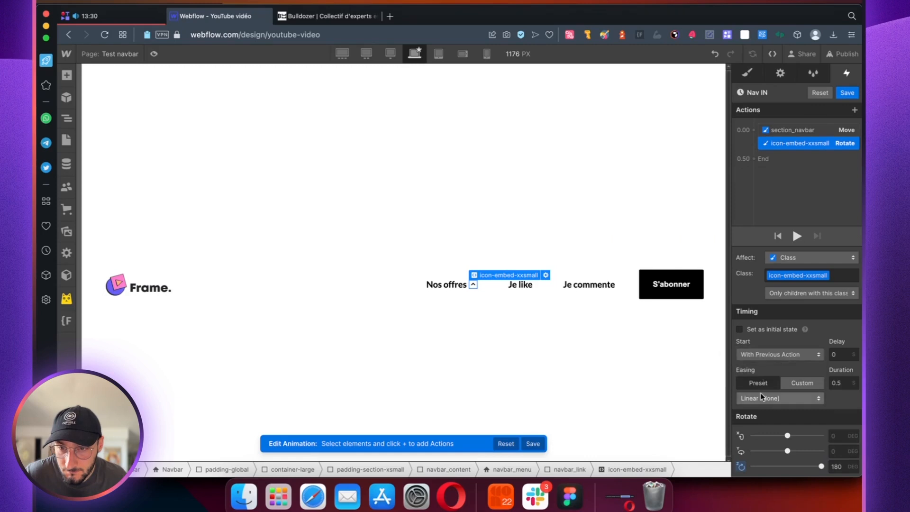
left_click(779, 397)
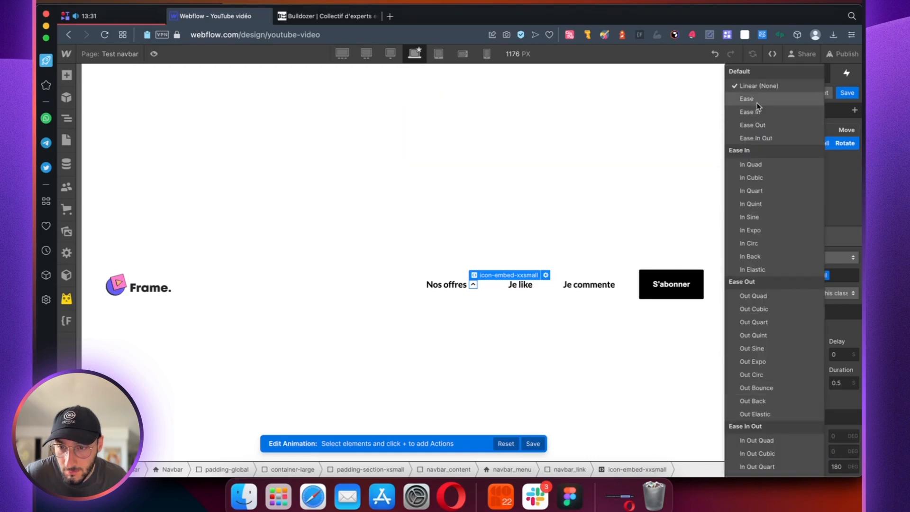
left_click(753, 97)
left_click(837, 377)
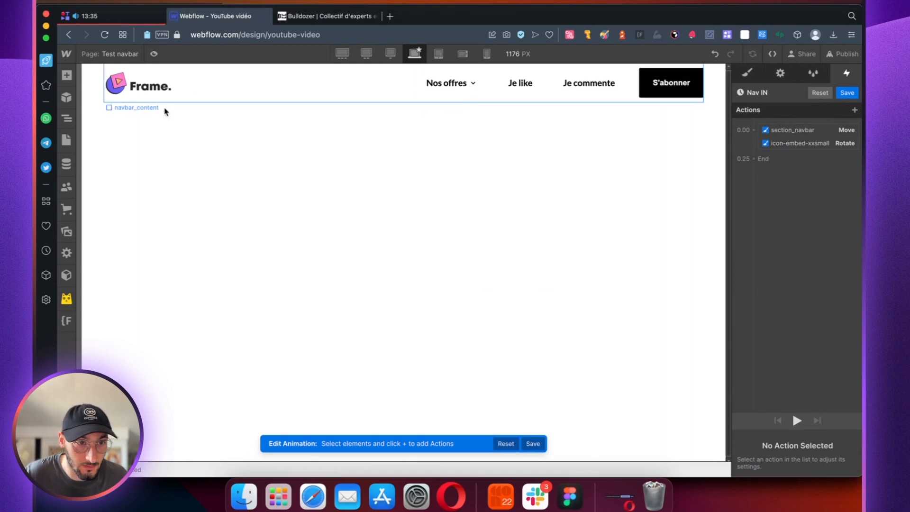
Add an Opacity action for the navbar-dynamic block to Nav IN and set it to 100%
left_click(66, 118)
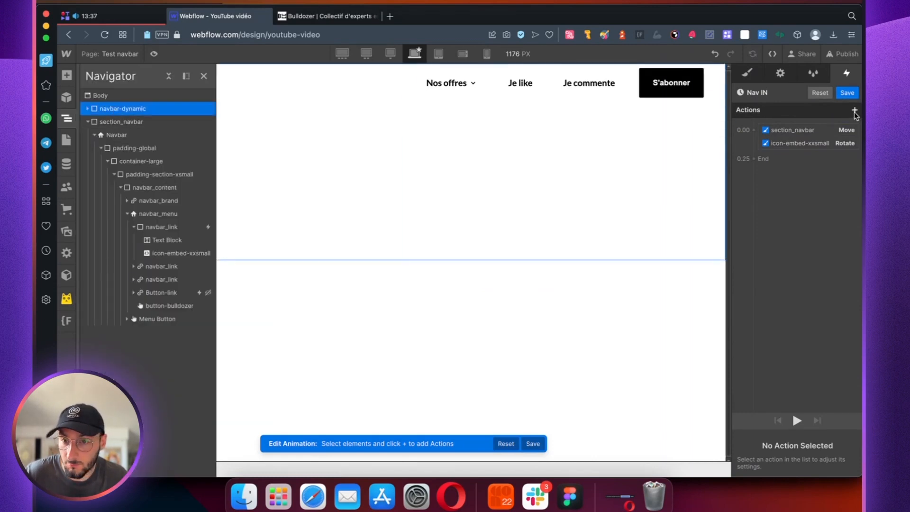
left_click(854, 109)
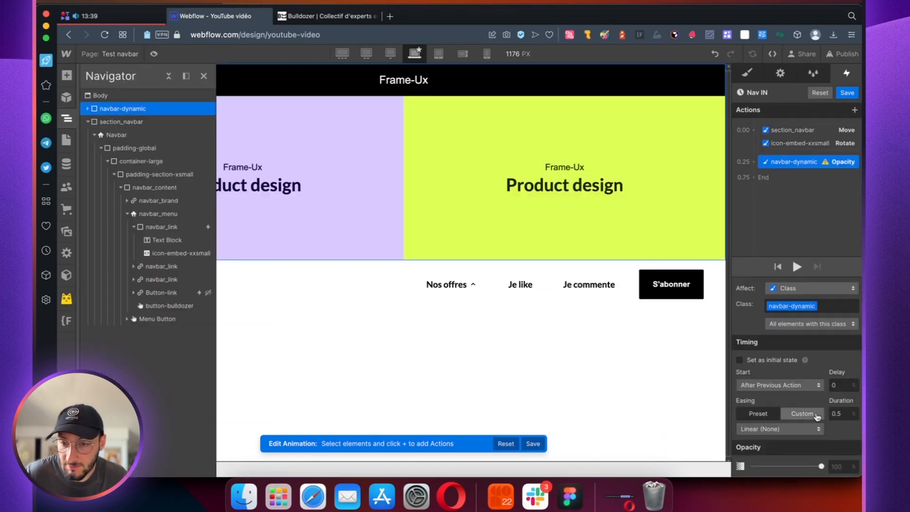
left_click(843, 466)
key("Return")
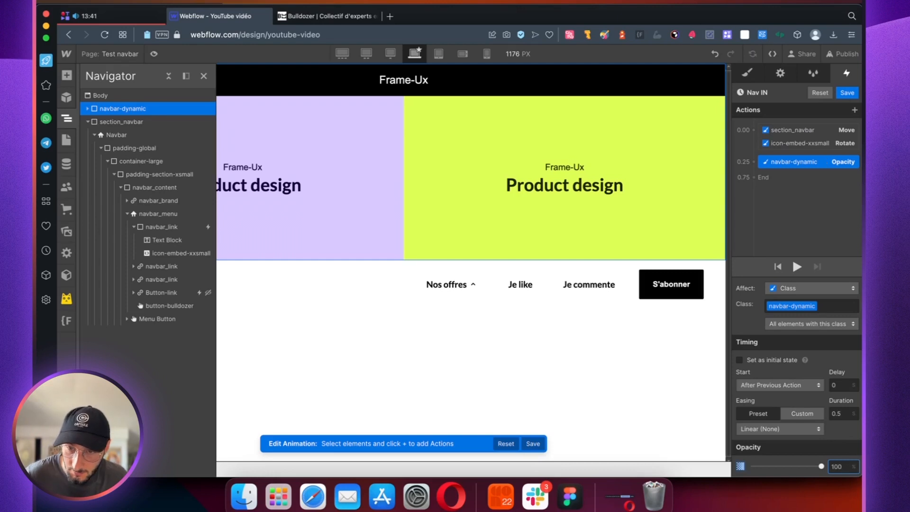
Set the navbar-dynamic Opacity action to Ease In, 0.25 s, starting with the previous action, and save the animation
left_click(779, 428)
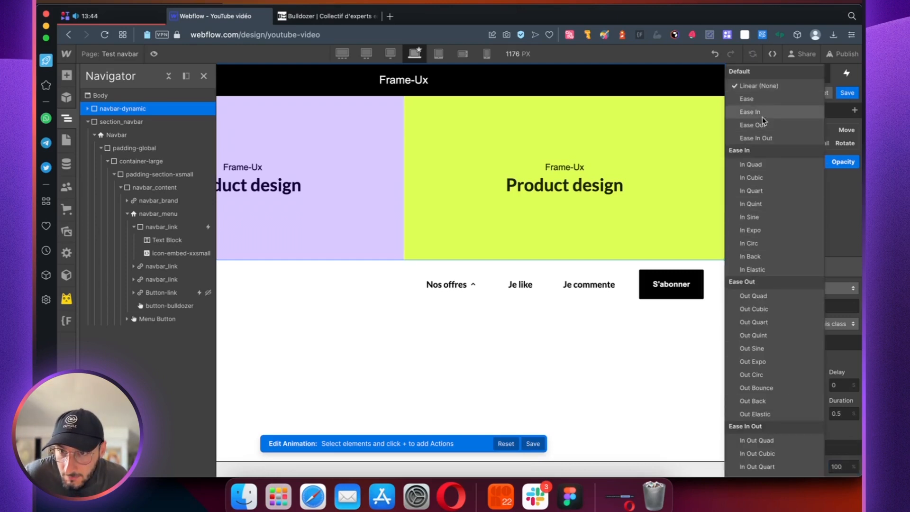
left_click(761, 114)
left_click(839, 413)
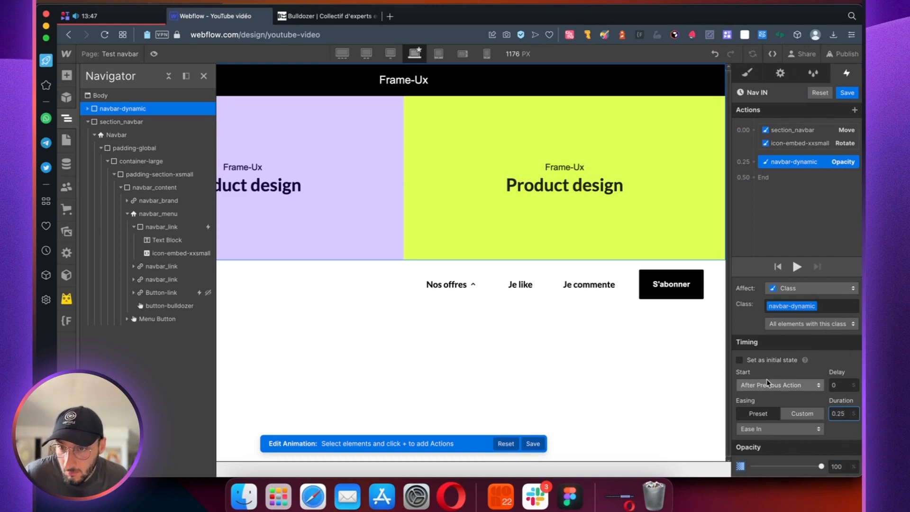
left_click(777, 385)
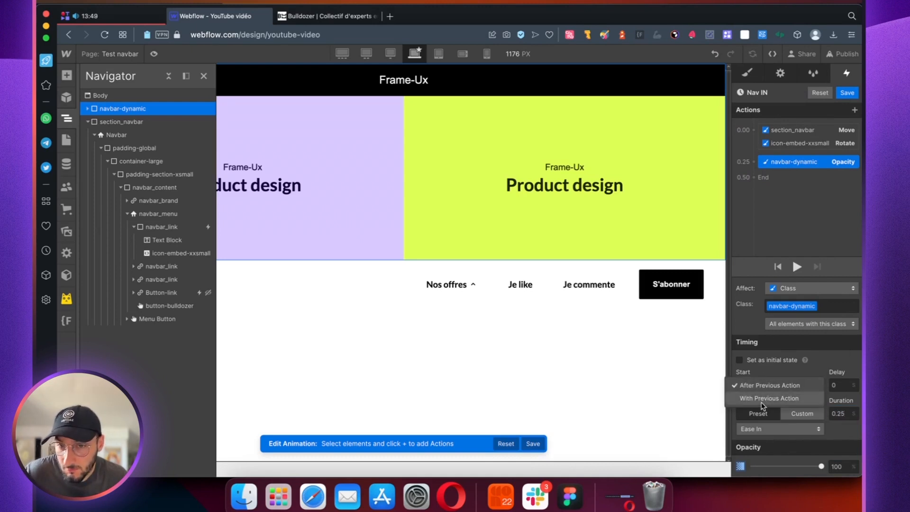
left_click(769, 398)
left_click(846, 92)
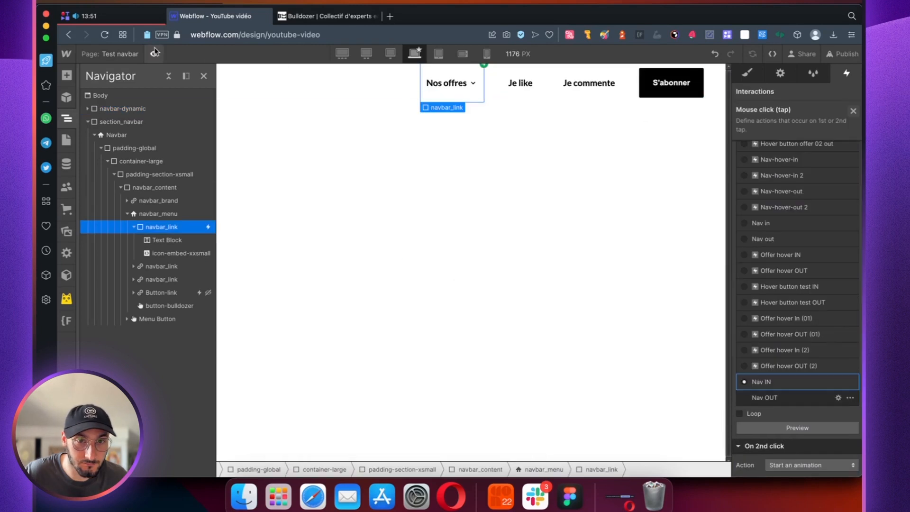
Preview the page and test the Nav IN animation with the Nos offres link
left_click(153, 54)
left_click(505, 93)
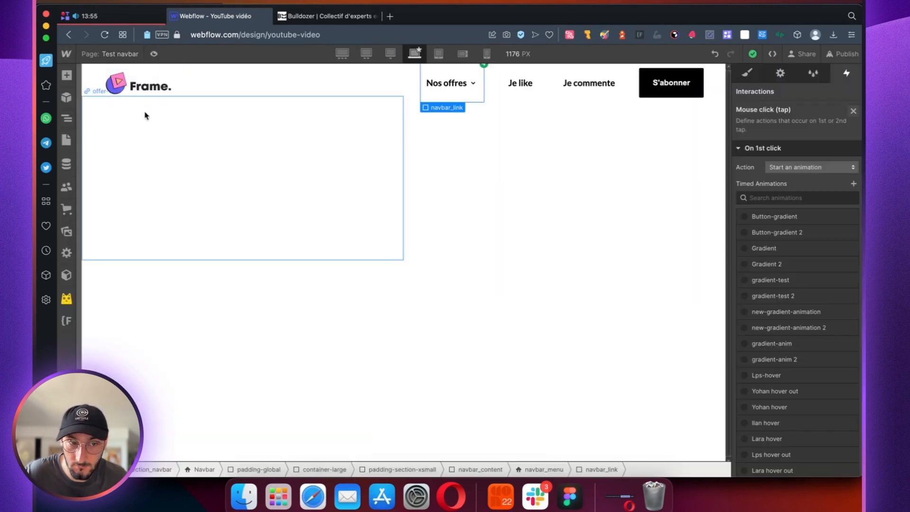
Reopen the Nav IN animation and make the navbar-dynamic Opacity action start after the previous action
key("z")
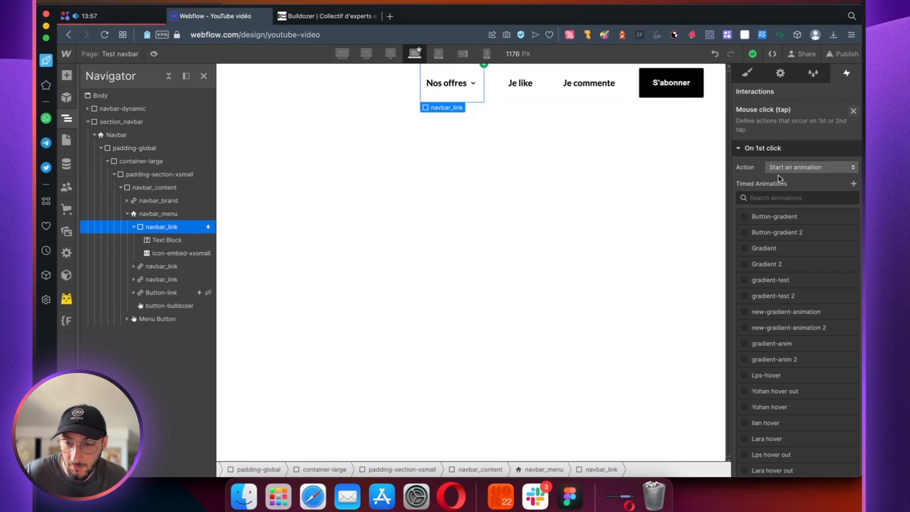
scroll(782, 288, "down", 5)
left_click(775, 399)
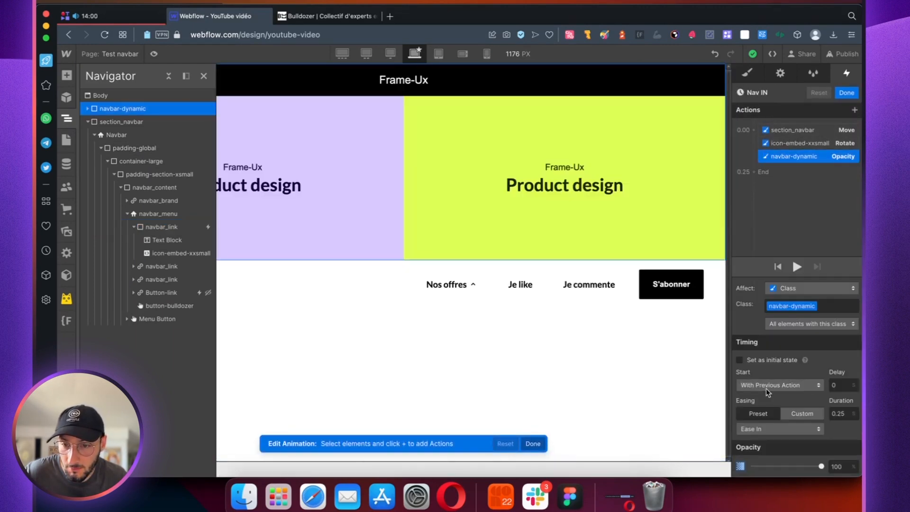
left_click(767, 385)
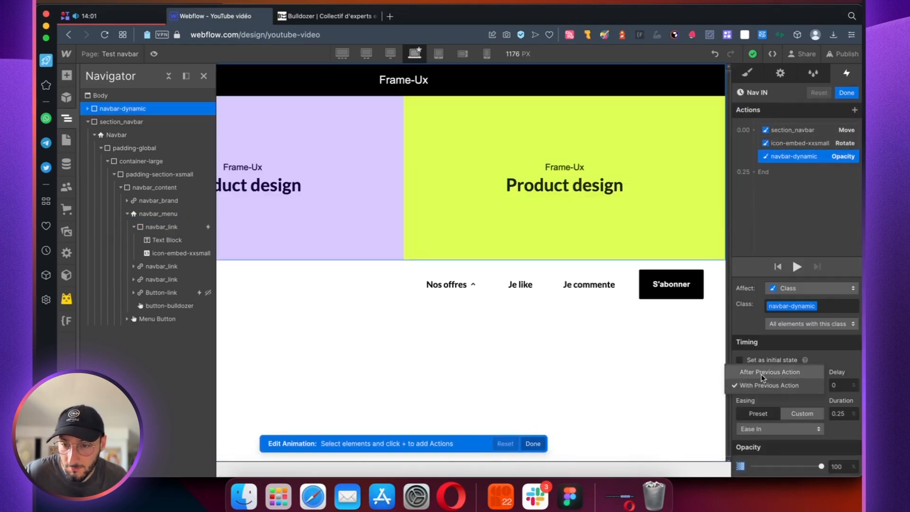
left_click(770, 372)
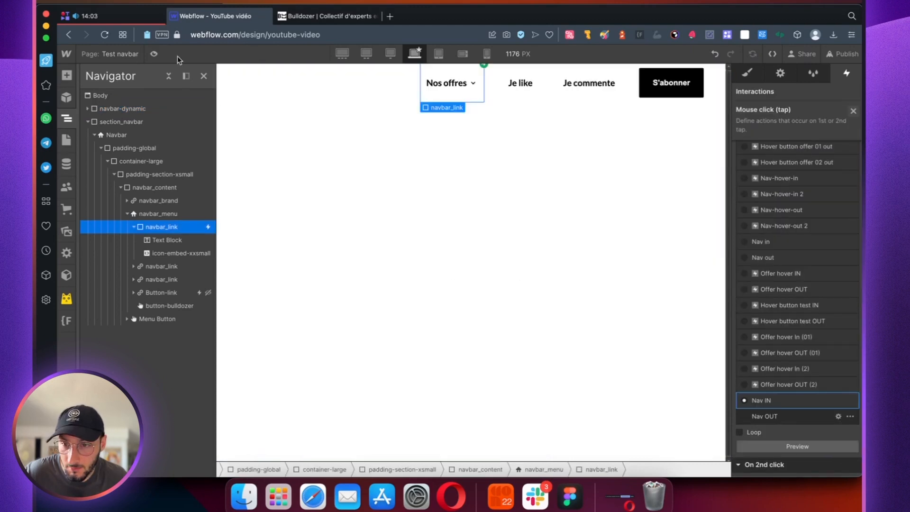
Preview the page, toggle the offers block open and closed with the Nos offres link, and leave the preview
left_click(153, 53)
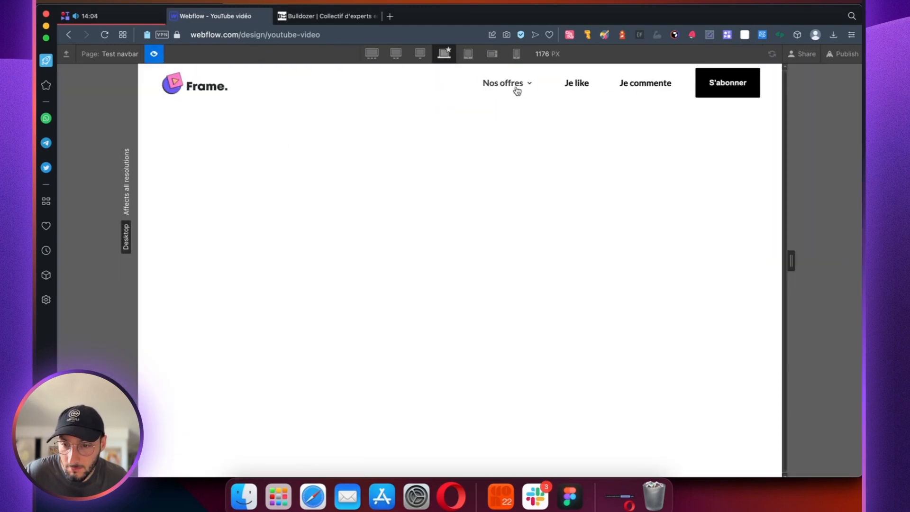
left_click(499, 83)
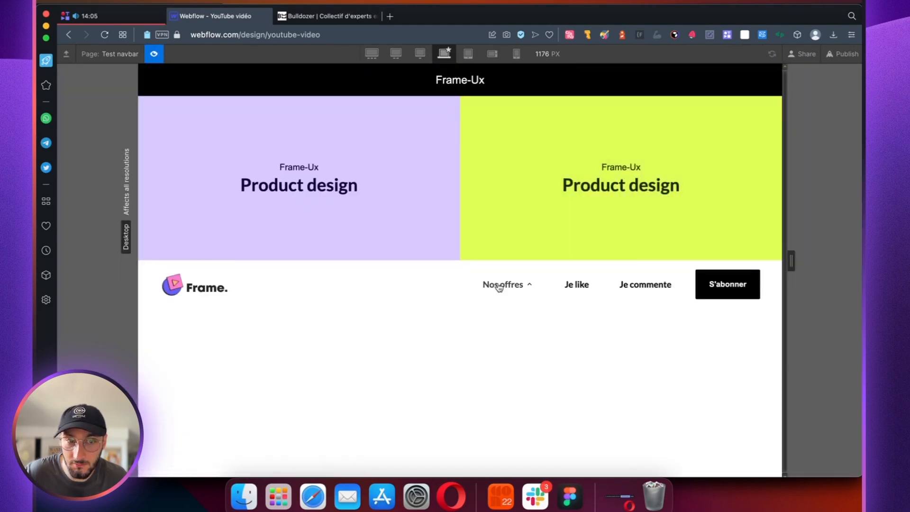
left_click(495, 284)
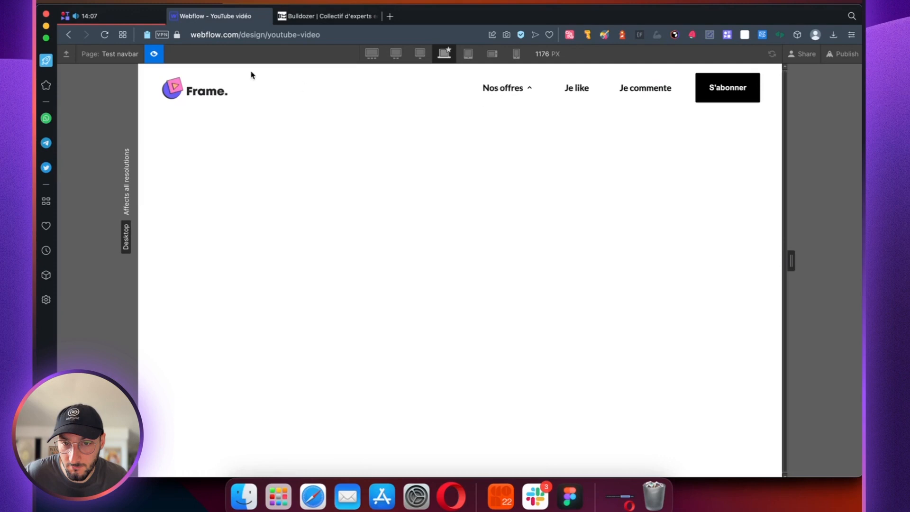
left_click(155, 53)
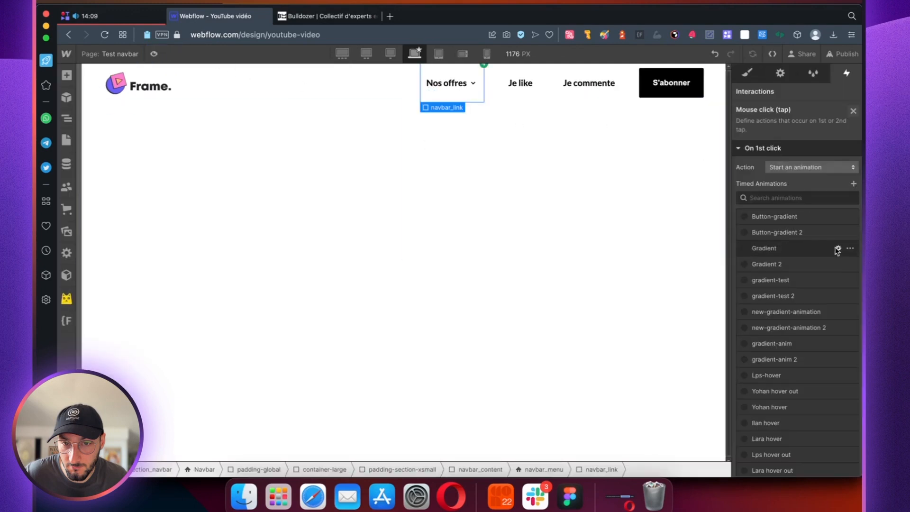
Delete the Nav OUT animation from the timed animations of the Nos offres click interaction
scroll(837, 251, "down", 5)
scroll(837, 251, "down", 5)
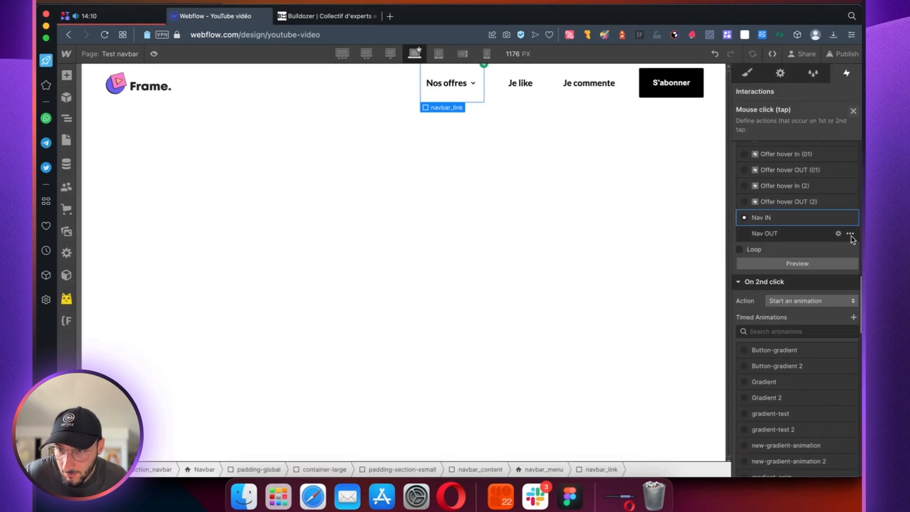
left_click(850, 234)
left_click(817, 289)
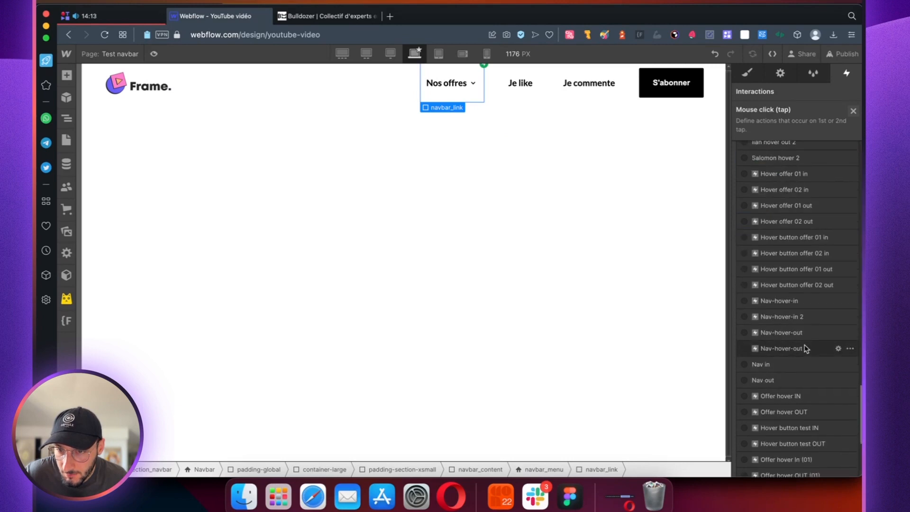
Duplicate the Nav IN animation for the 2nd click and rename the copy Nav OUT
scroll(807, 348, "down", 3)
left_click(850, 333)
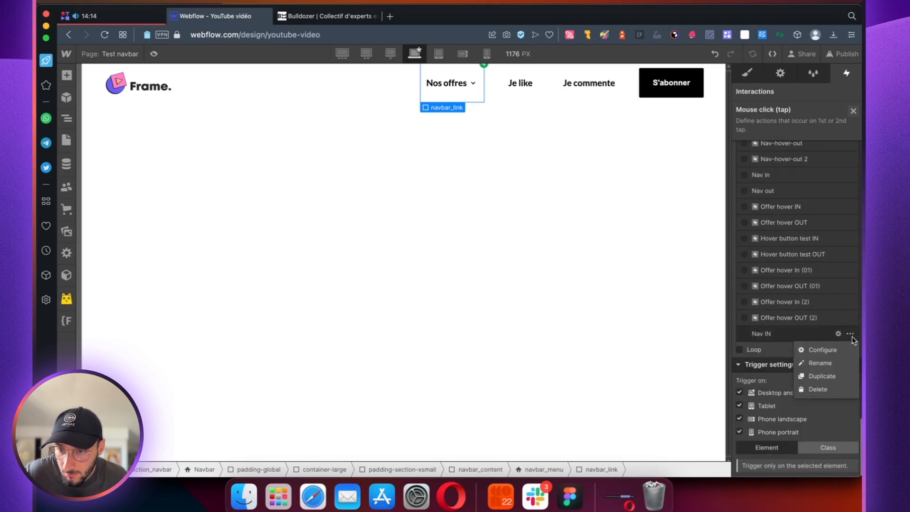
left_click(824, 371)
left_click(767, 364)
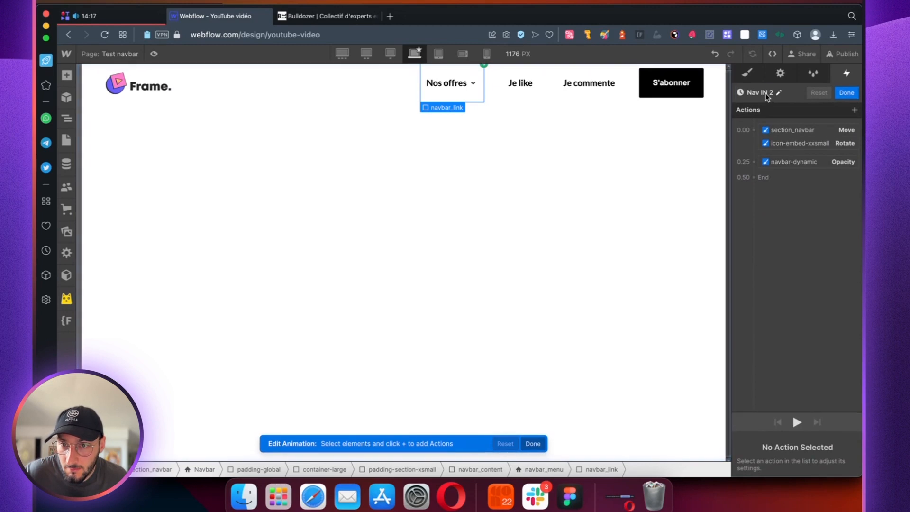
left_click(767, 94)
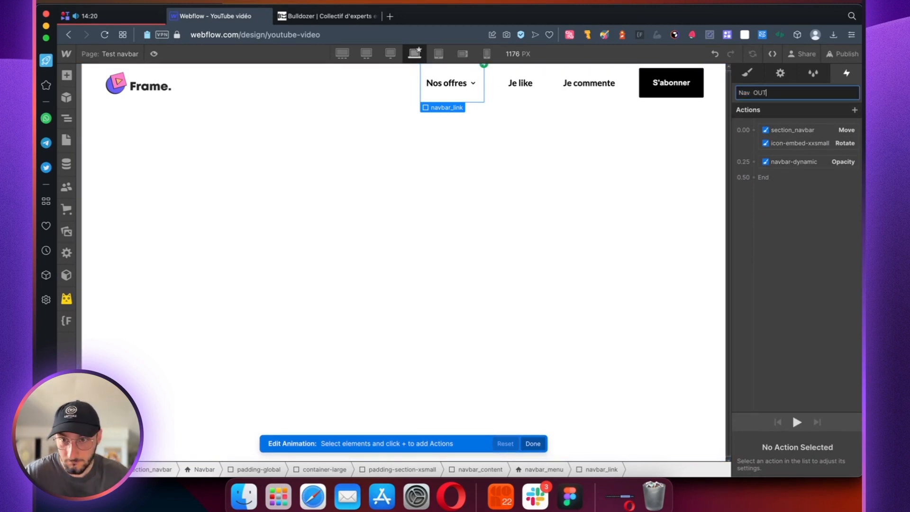
key("Return")
In Nav OUT, set the section_navbar vertical Move to 0 rem and the icon-embed-xxsmall Z rotation to 0 degrees
left_click(793, 132)
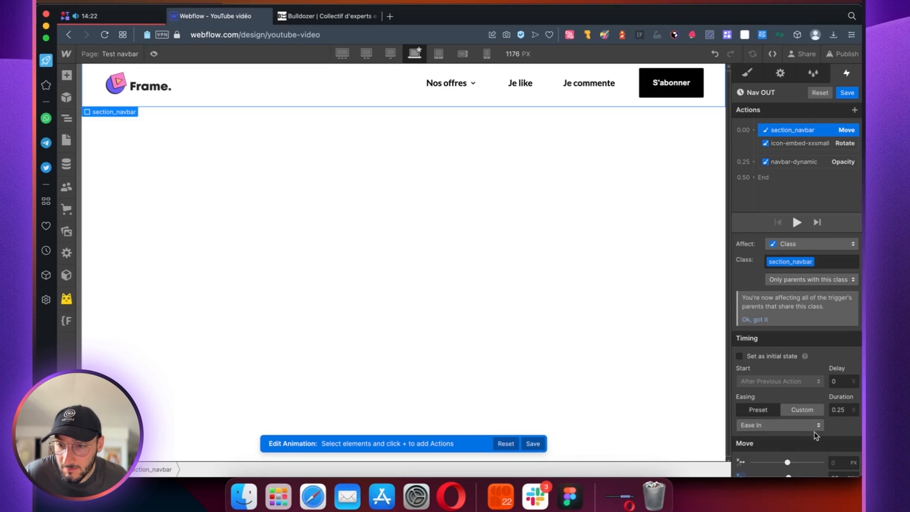
scroll(824, 446, "down", 1)
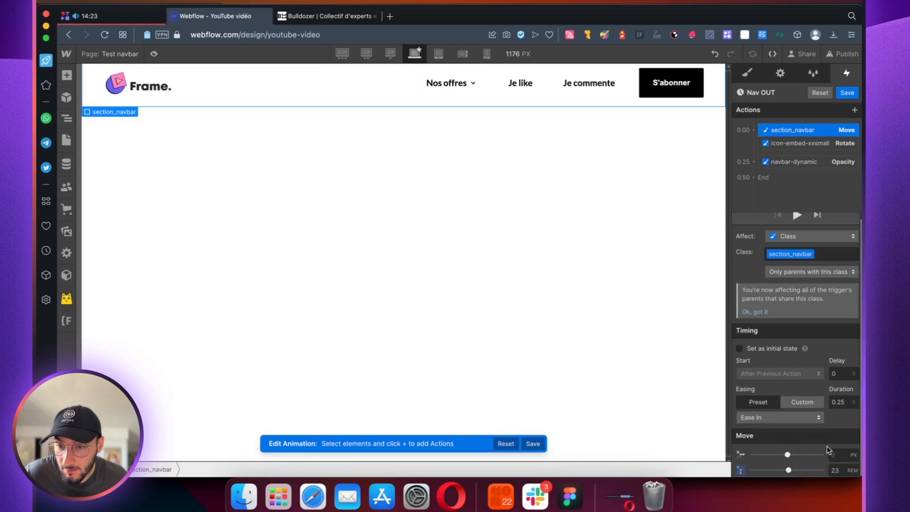
left_click(834, 468)
type("0")
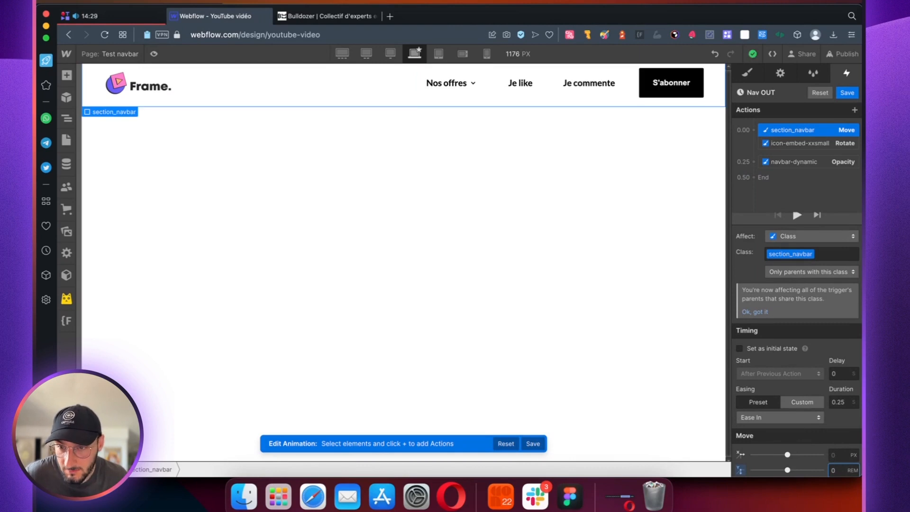
left_click(798, 144)
left_click(842, 467)
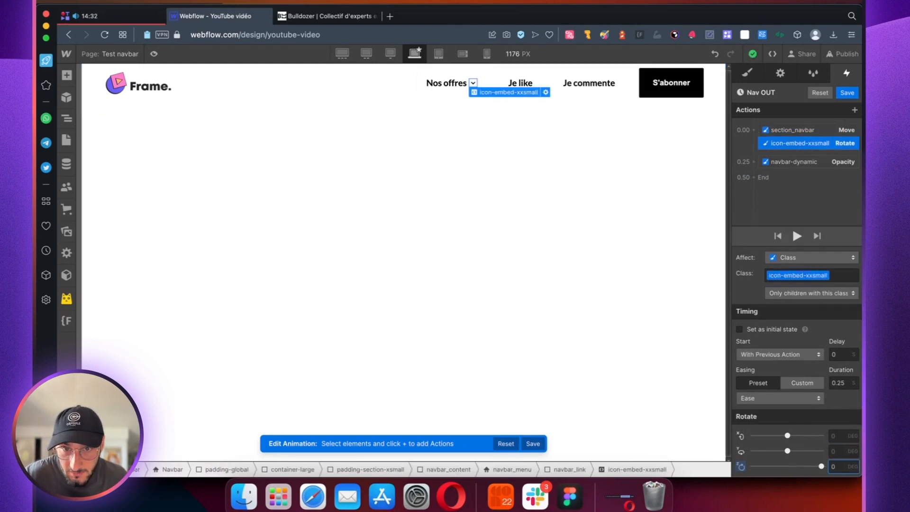
Set the navbar-dynamic Opacity action in Nav OUT to 0%
left_click(795, 162)
left_click(837, 466)
type("0")
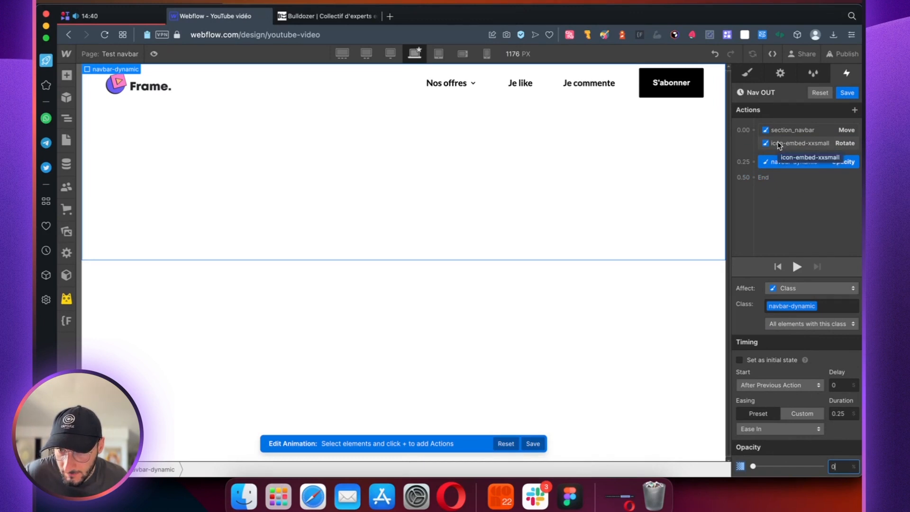
Reorder Nav OUT so the navbar-dynamic Opacity action runs first, and set its duration to 0.1 s
mouse_move(786, 151)
left_mouse_down()
mouse_move(784, 159)
mouse_move(779, 138)
mouse_move(783, 151)
left_mouse_up()
left_click(782, 144)
left_click(779, 355)
left_click(777, 341)
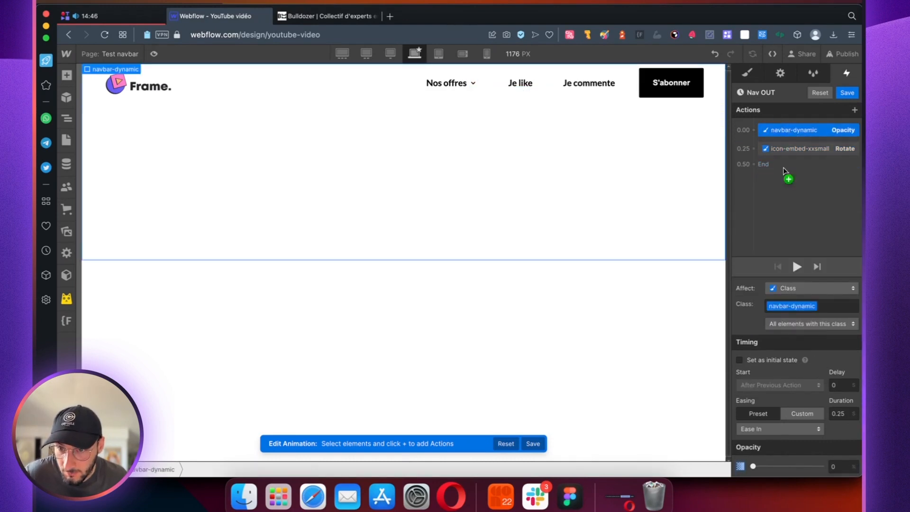
left_click(838, 413)
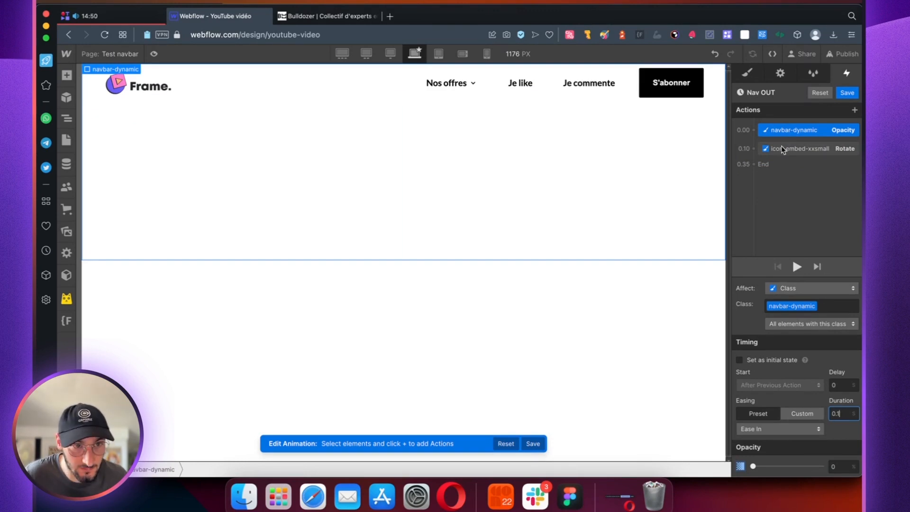
Add a 0 rem vertical Move for section_navbar, start it with the icon rotation, adjust its easing, and save Nav OUT
left_click(66, 118)
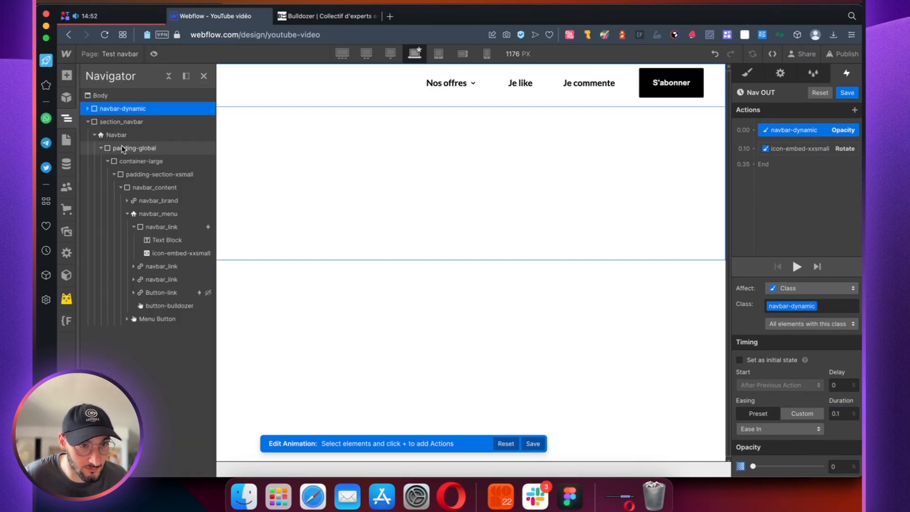
left_click(87, 122)
left_click(854, 110)
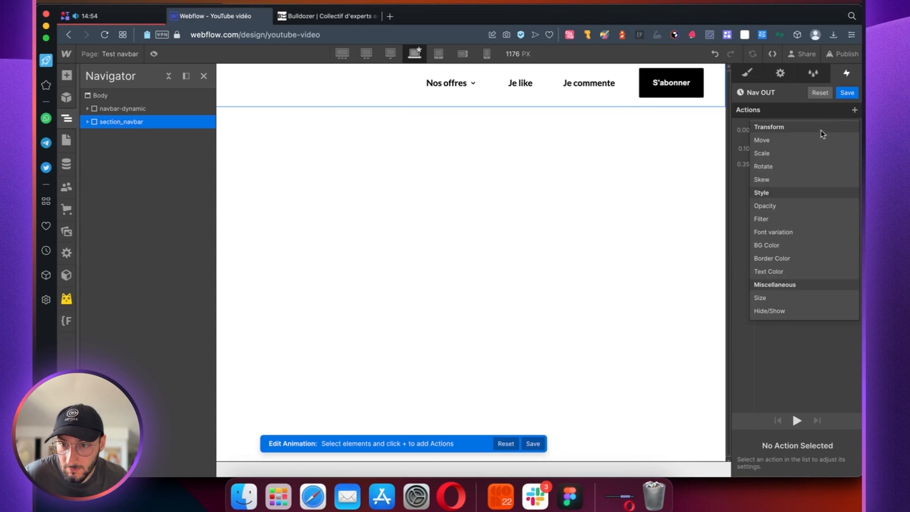
left_click(789, 141)
left_click(833, 471)
type("0rem")
key("Return")
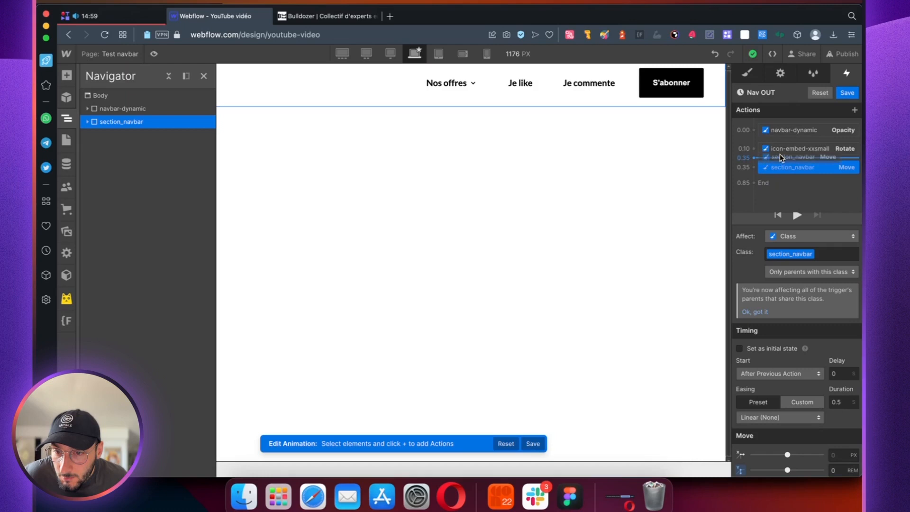
left_click_drag(779, 154, 780, 162)
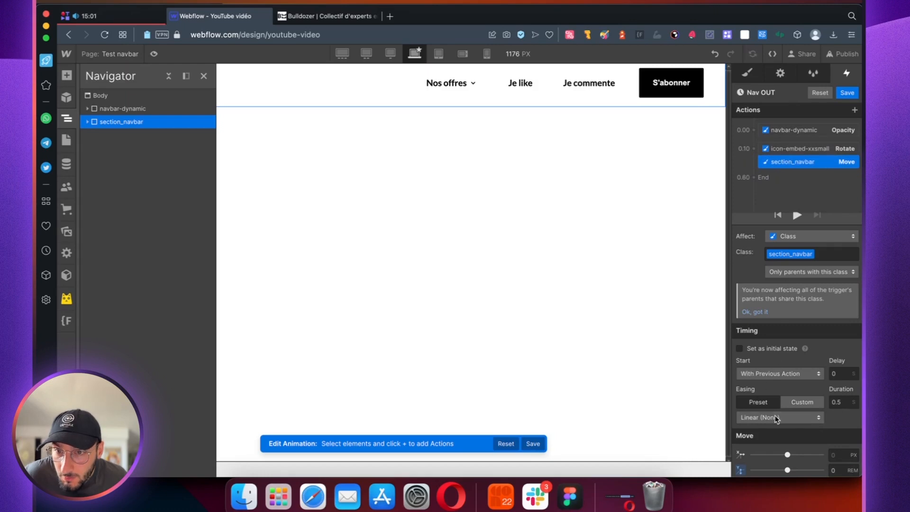
left_click(776, 418)
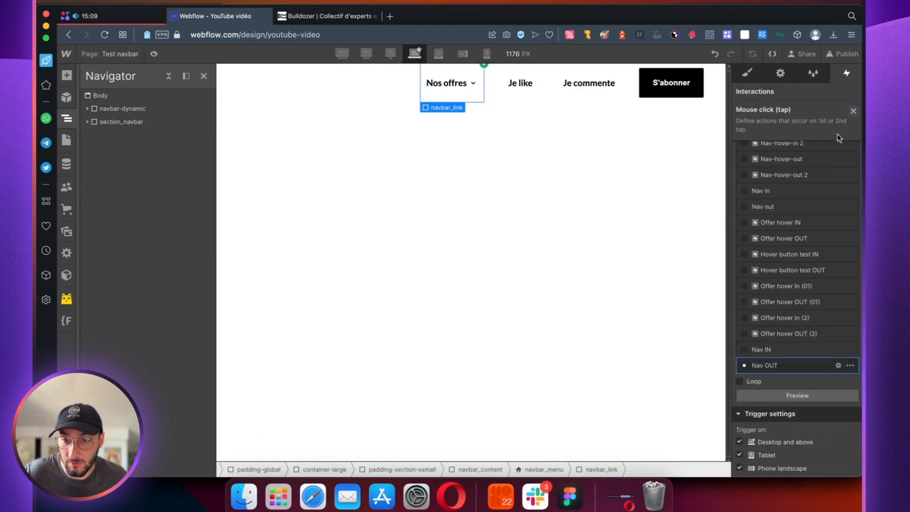
Preview the page and toggle the offer tiles repeatedly with the Nos offres link to test Nav IN and Nav OUT
scroll(834, 203, "up", 5)
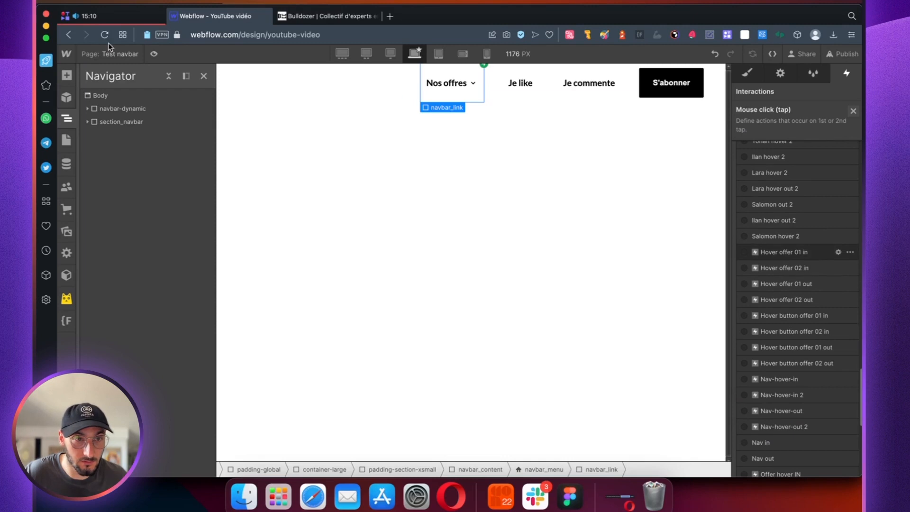
left_click(153, 53)
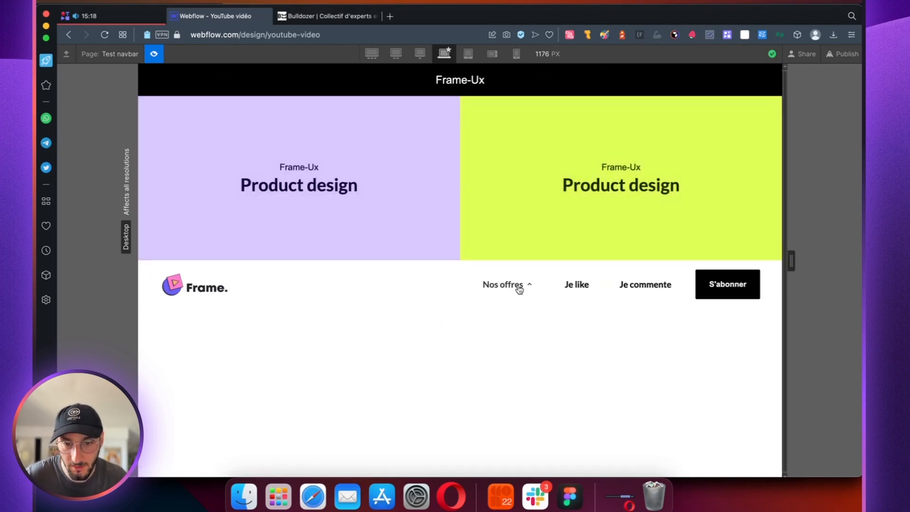
left_click(518, 286)
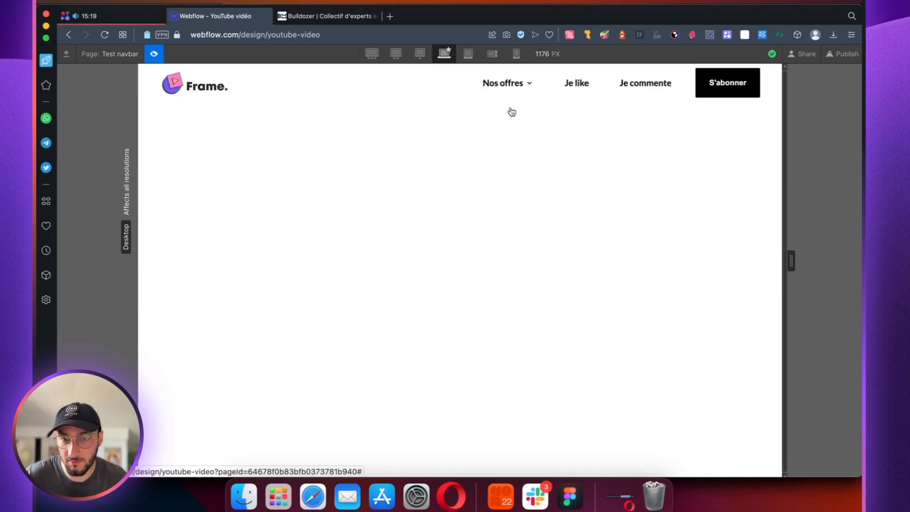
left_click(518, 86)
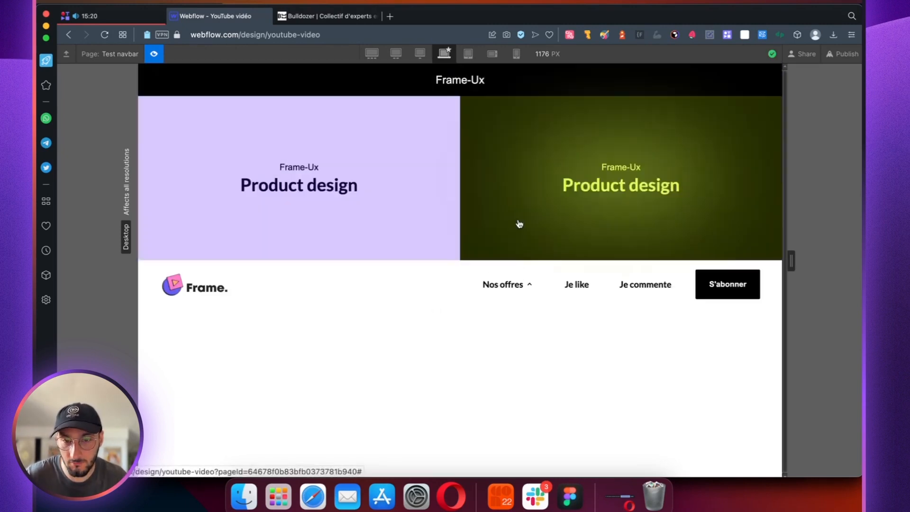
left_click(507, 284)
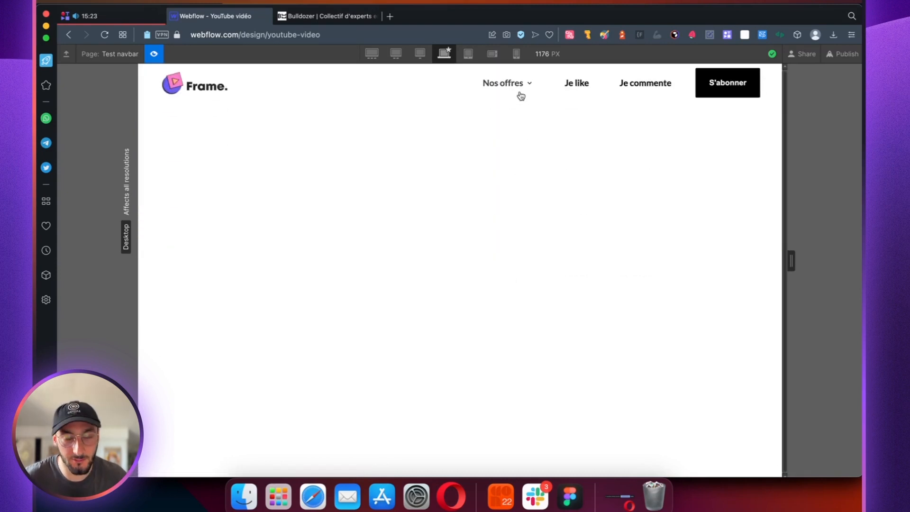
left_click(519, 90)
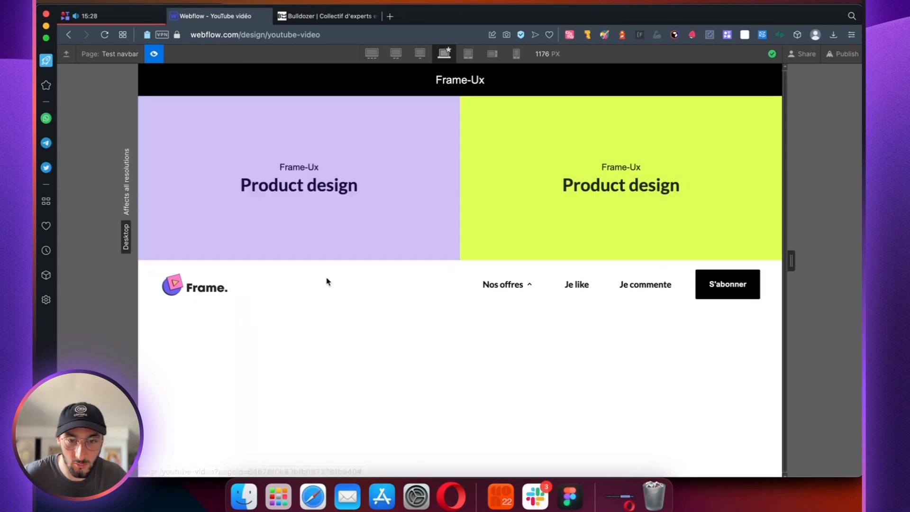
left_click(501, 286)
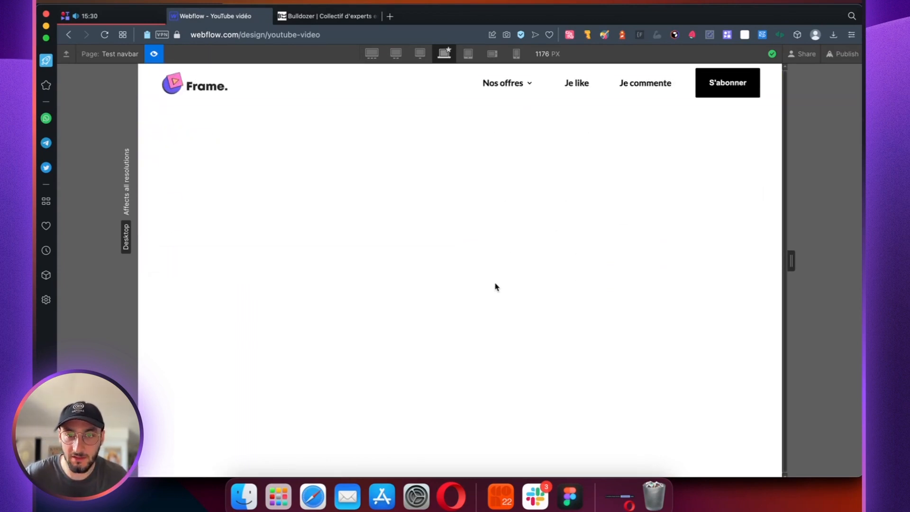